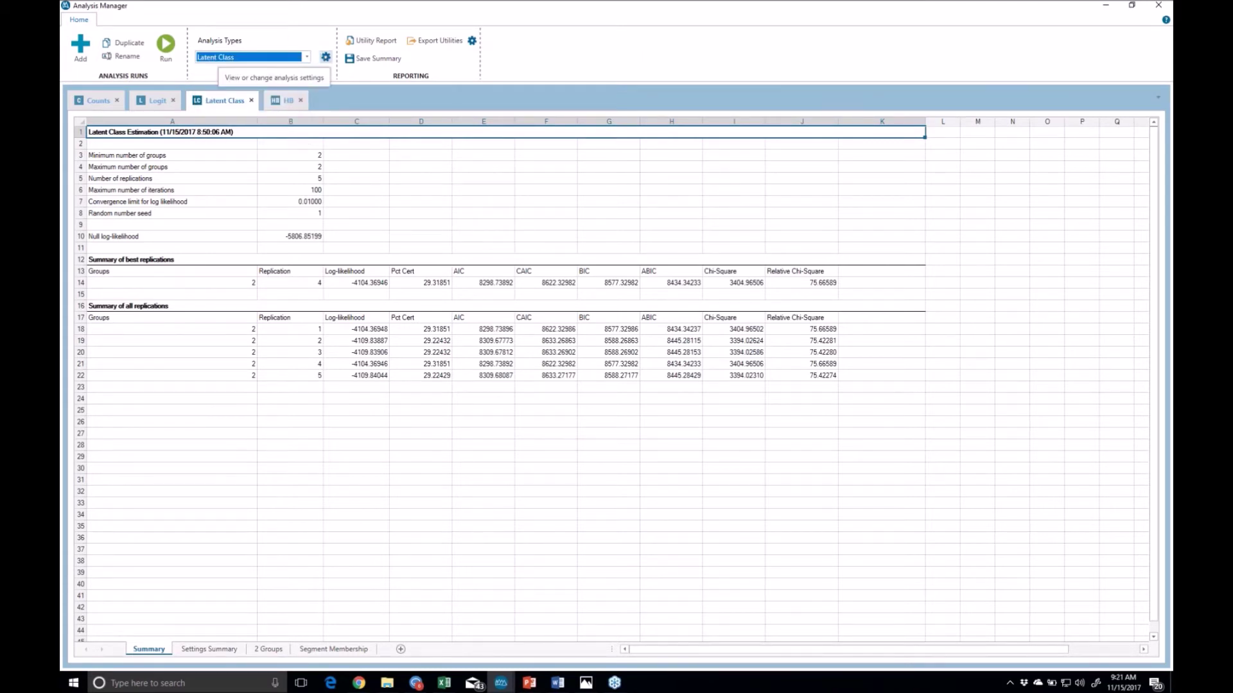
Step: Review the latent class run's estimation settings for the minimum and maximum number of groups, leaving them unchanged
click(325, 57)
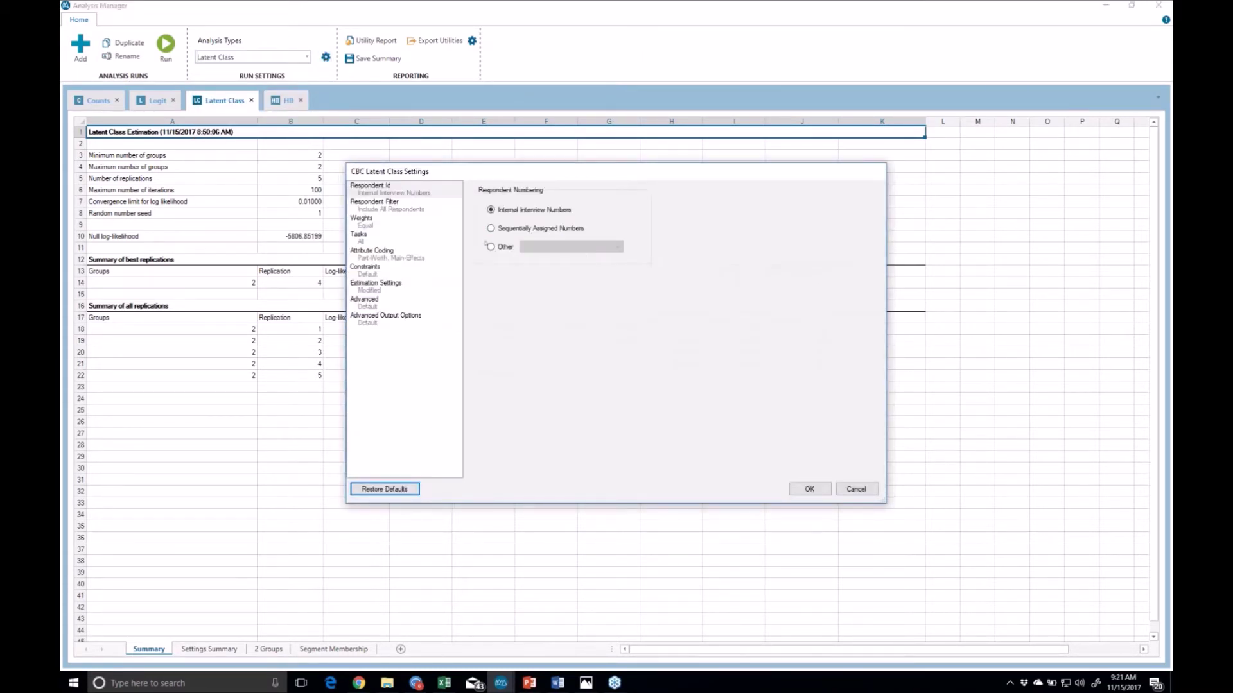
click(382, 286)
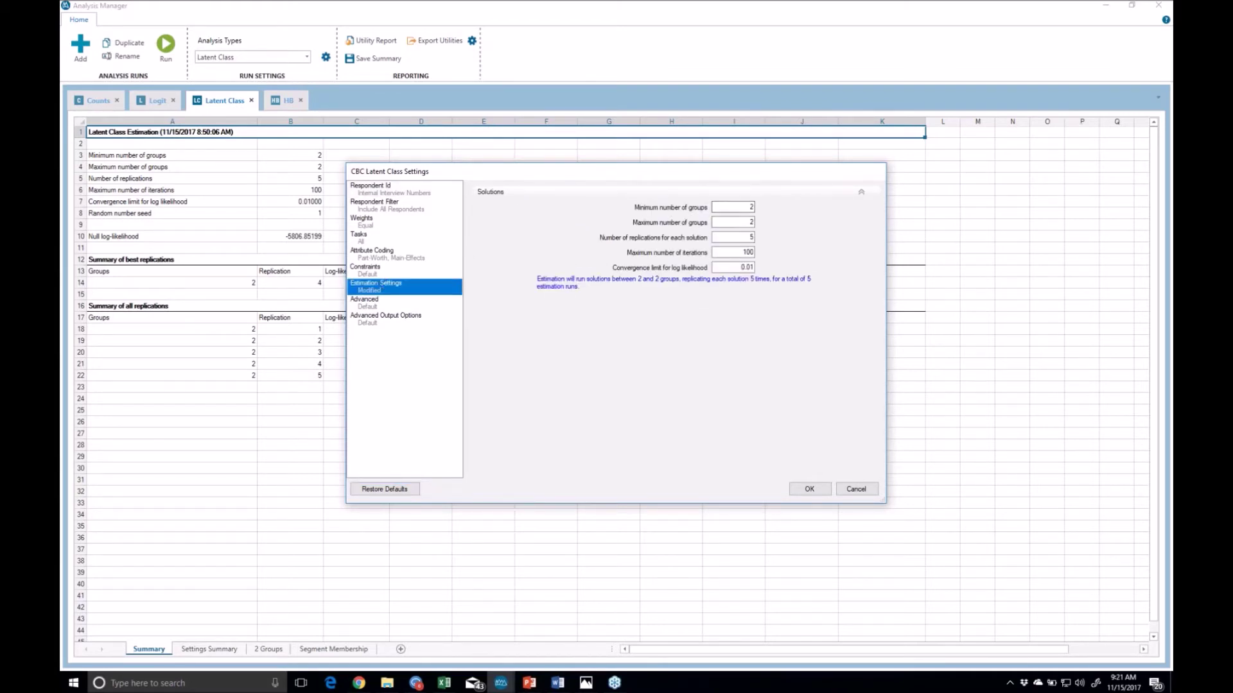
click(733, 207)
click(742, 219)
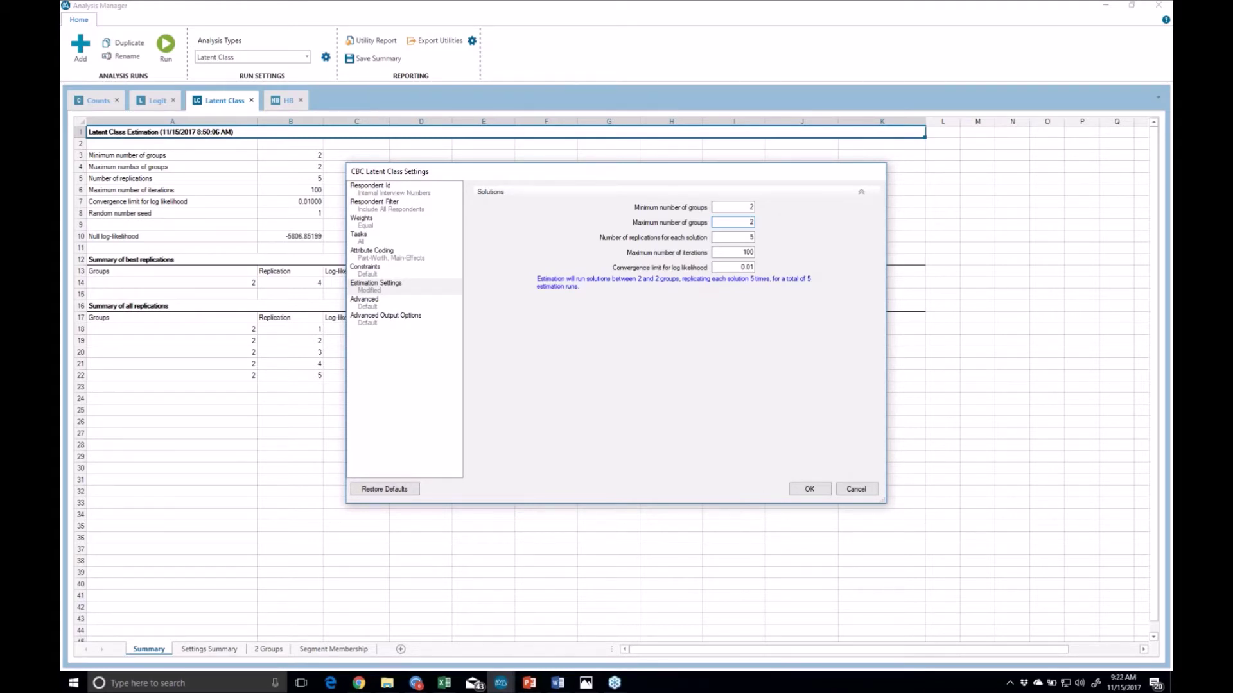
click(856, 490)
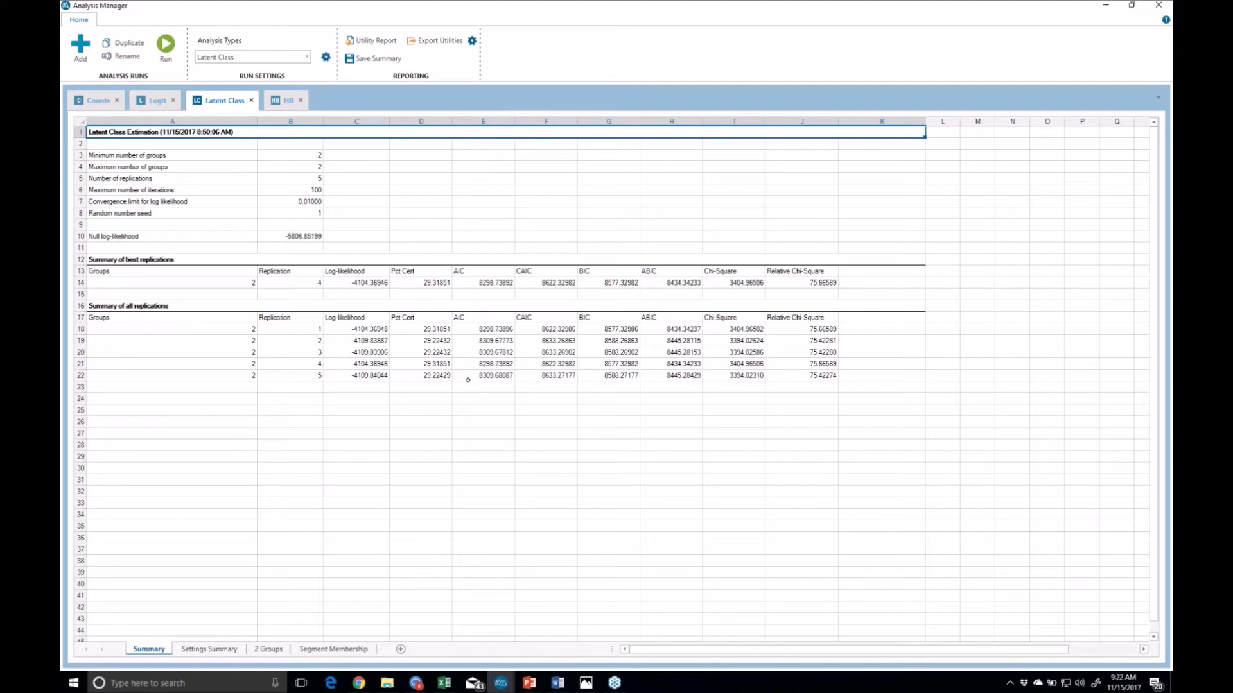
Step: Examine the segment sizes and brand part-worth utilities of both segments in the 2 Groups latent class solution
click(265, 650)
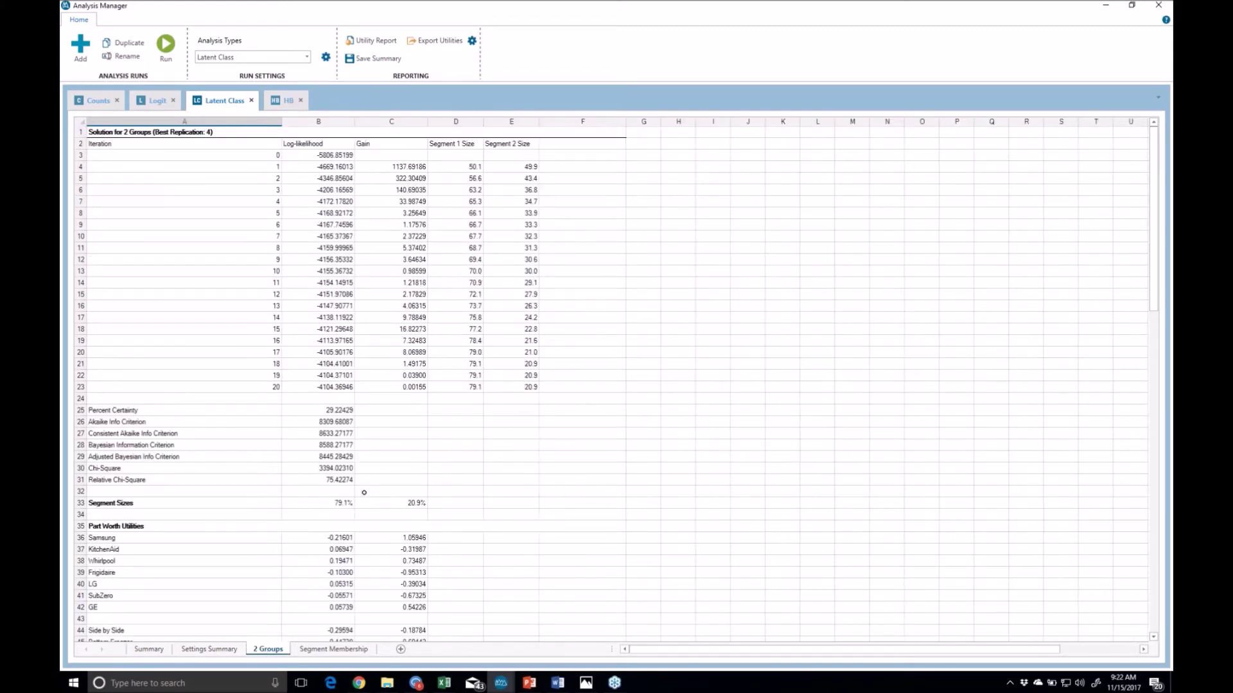
scroll(364, 493, down, 7)
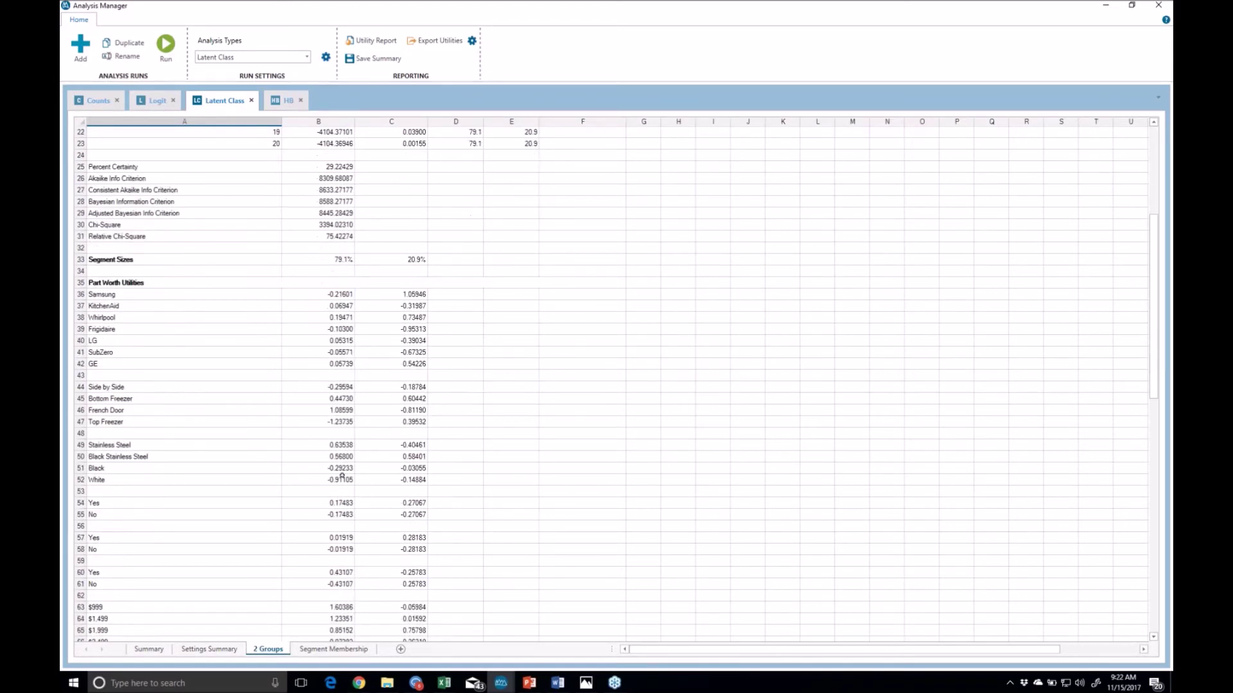
drag(322, 296, 333, 361)
drag(402, 297, 389, 360)
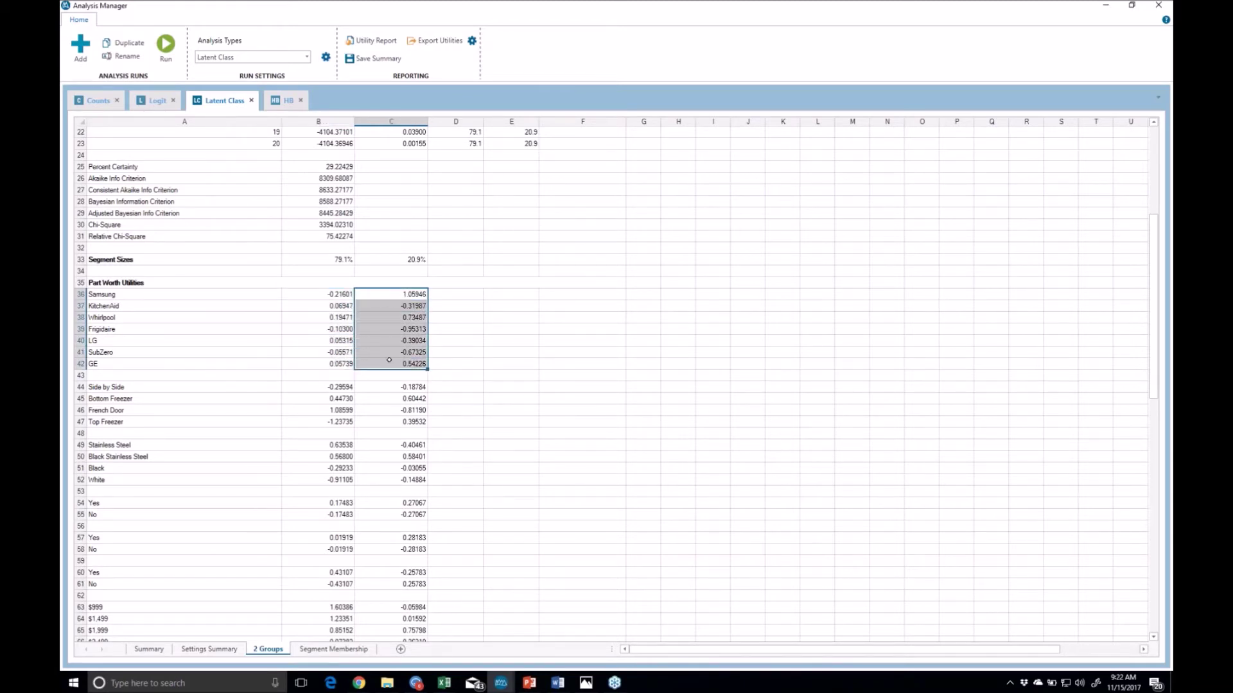
click(327, 261)
click(384, 259)
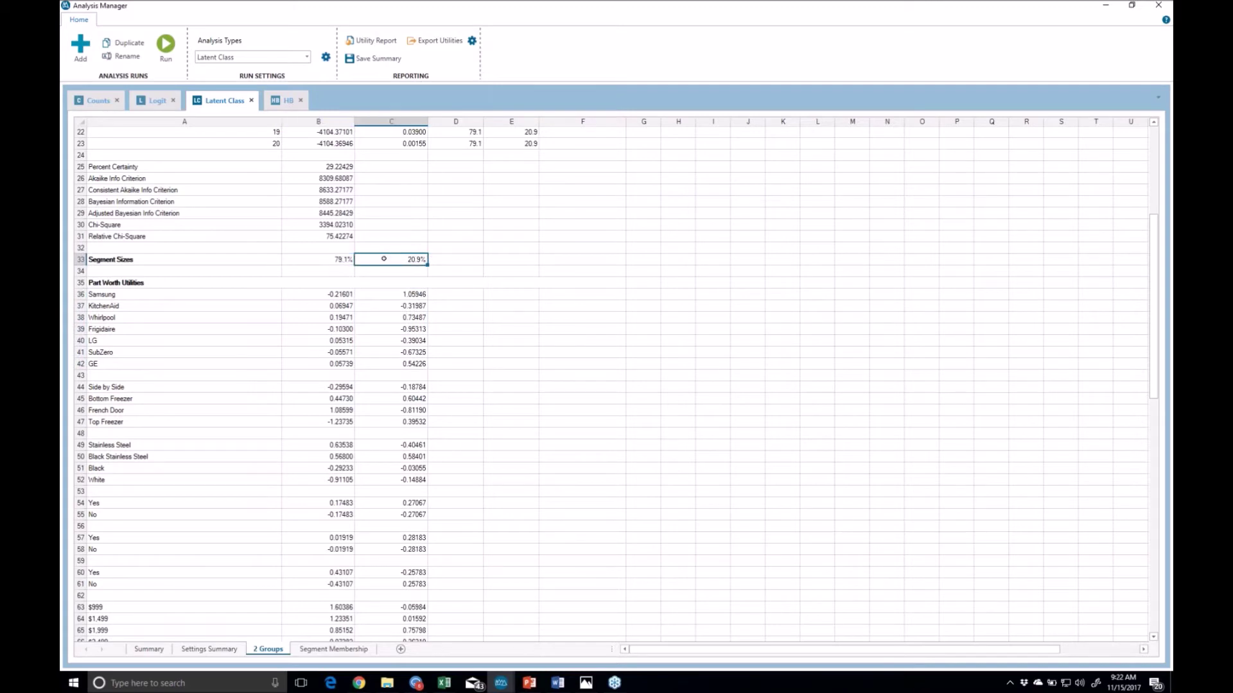
click(315, 296)
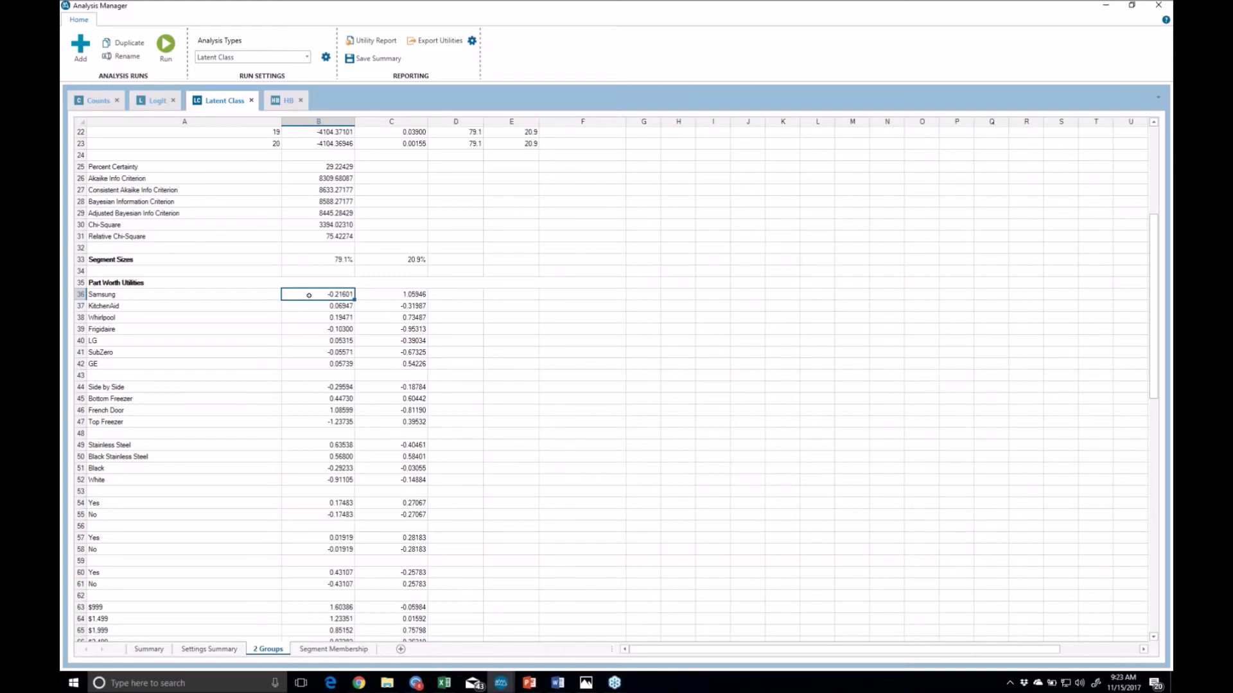
Step: Compare the two segments' part-worth utilities rescaled for comparability for Samsung, Top Freezer and French Door
scroll(309, 296, down, 12)
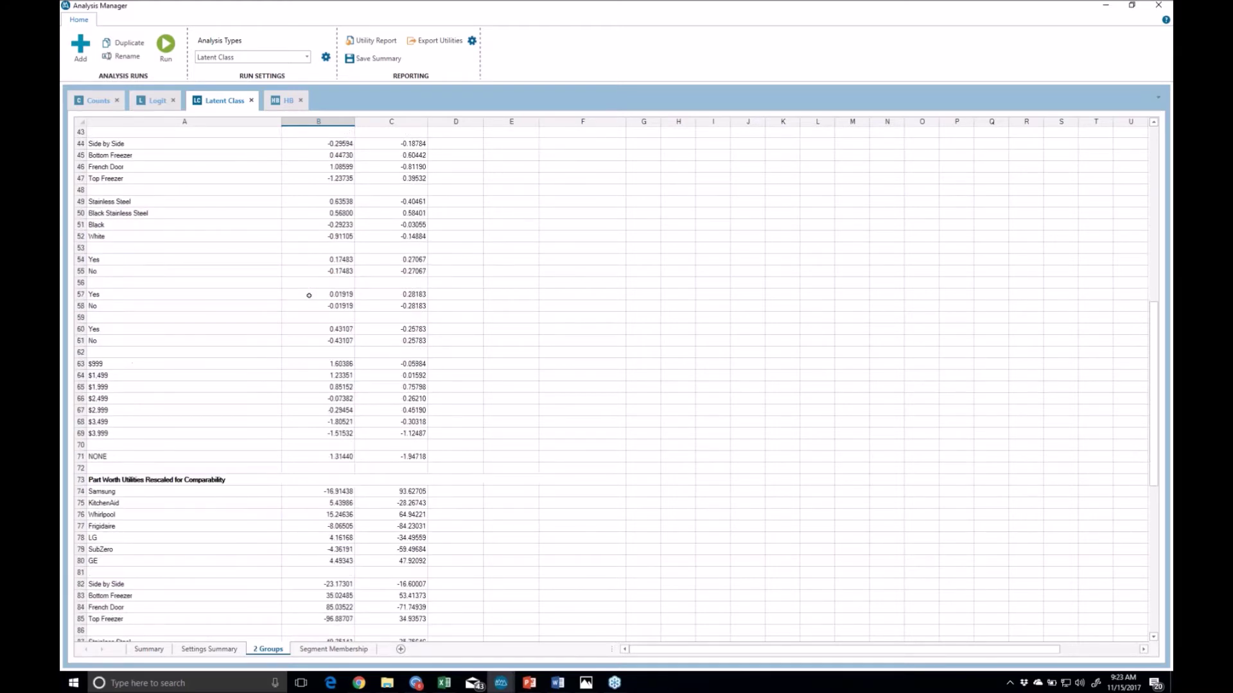
scroll(309, 295, down, 2)
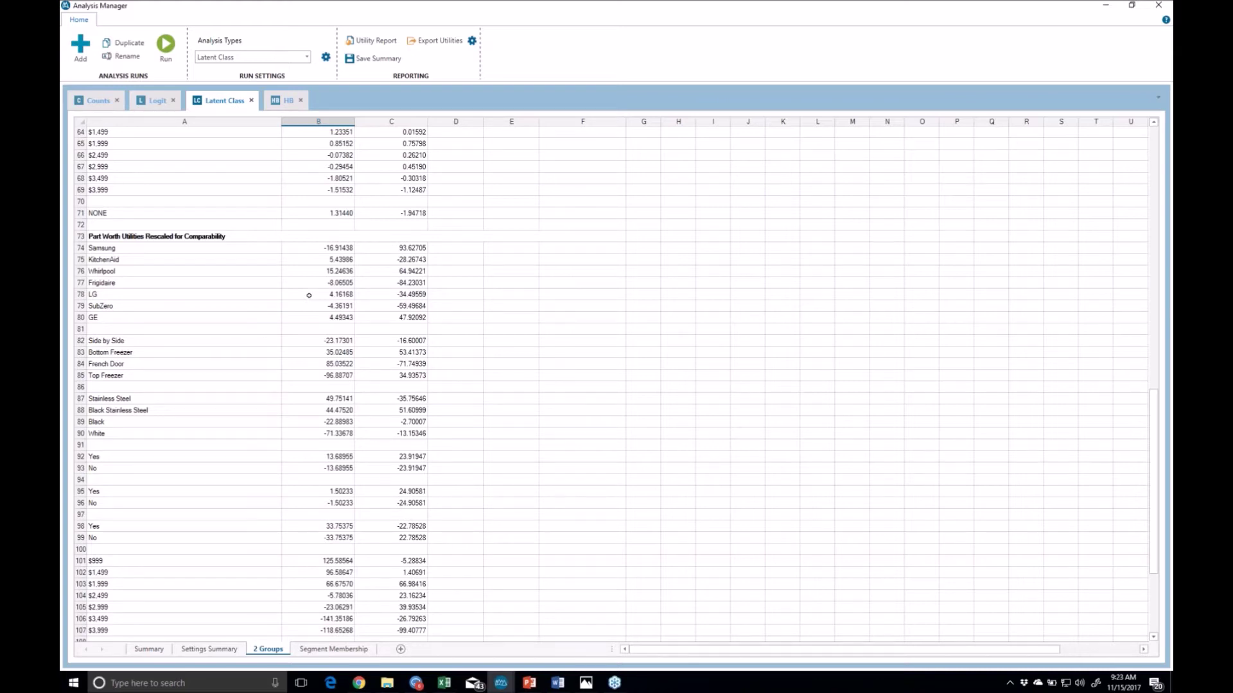
click(188, 238)
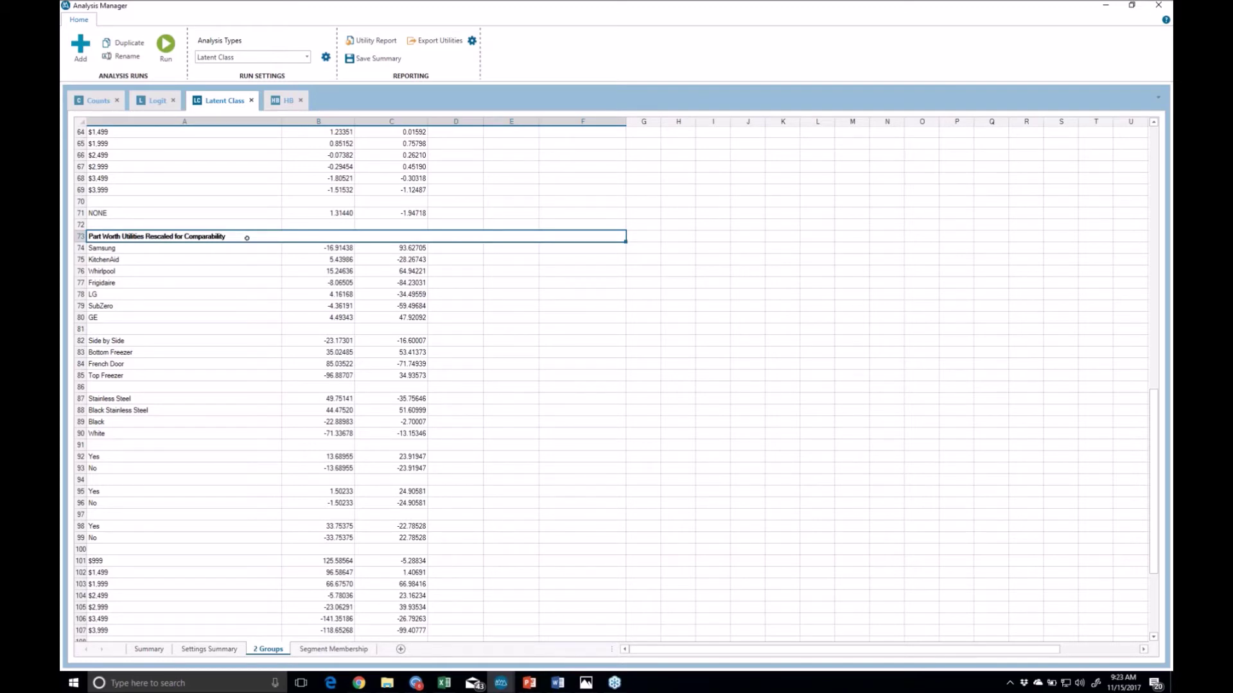
click(317, 250)
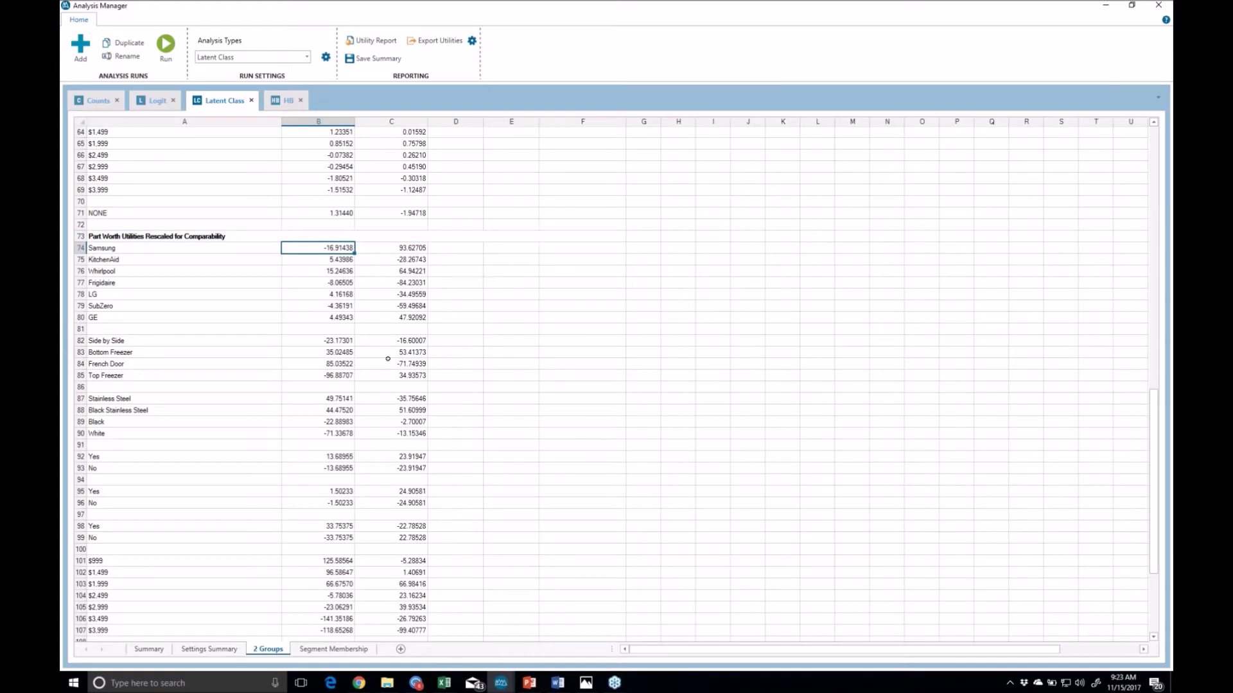
click(378, 252)
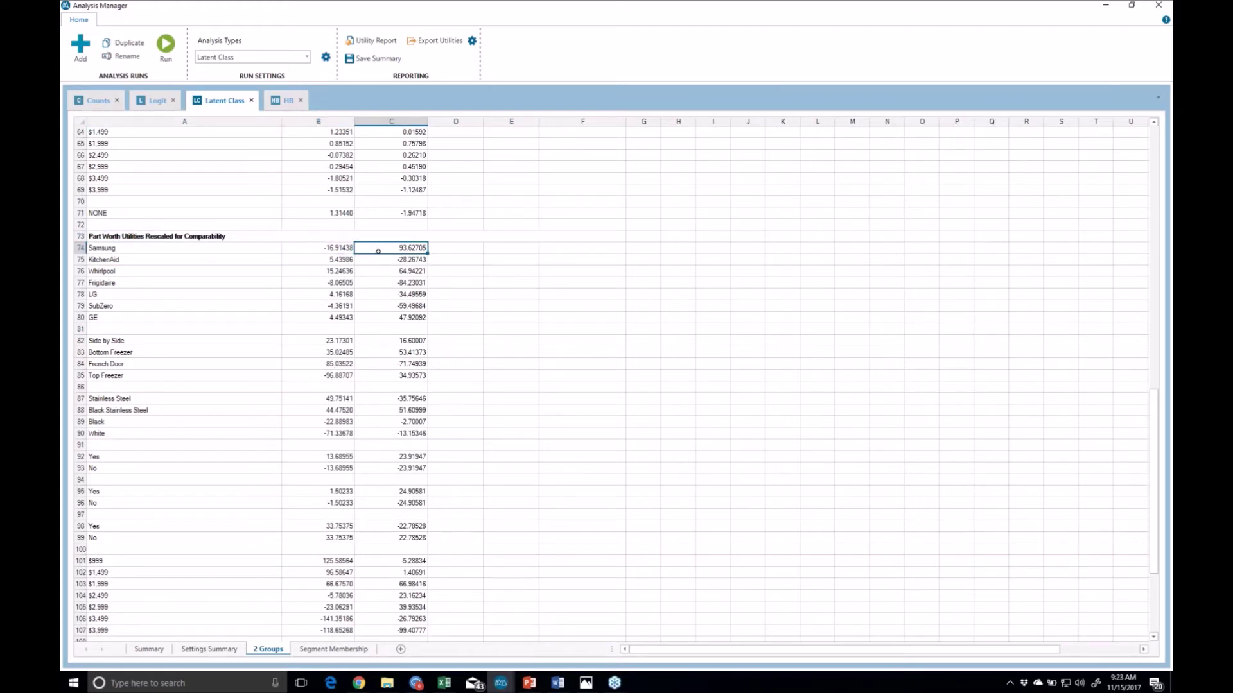
click(302, 248)
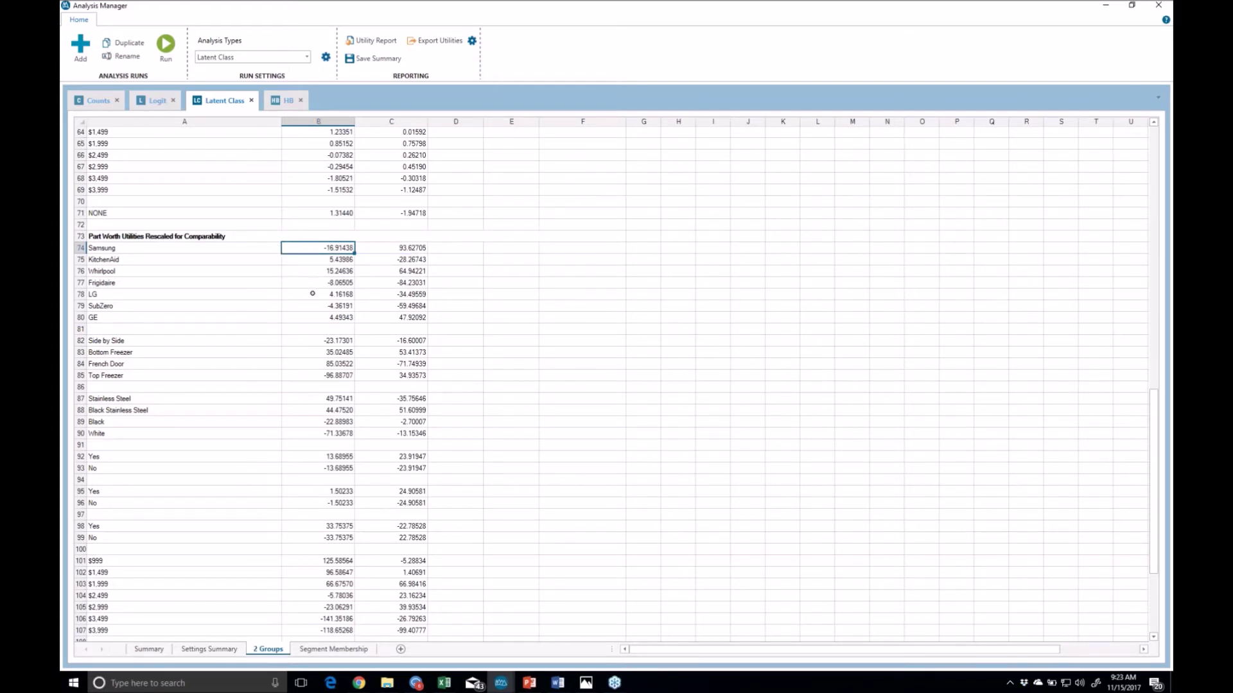
click(311, 376)
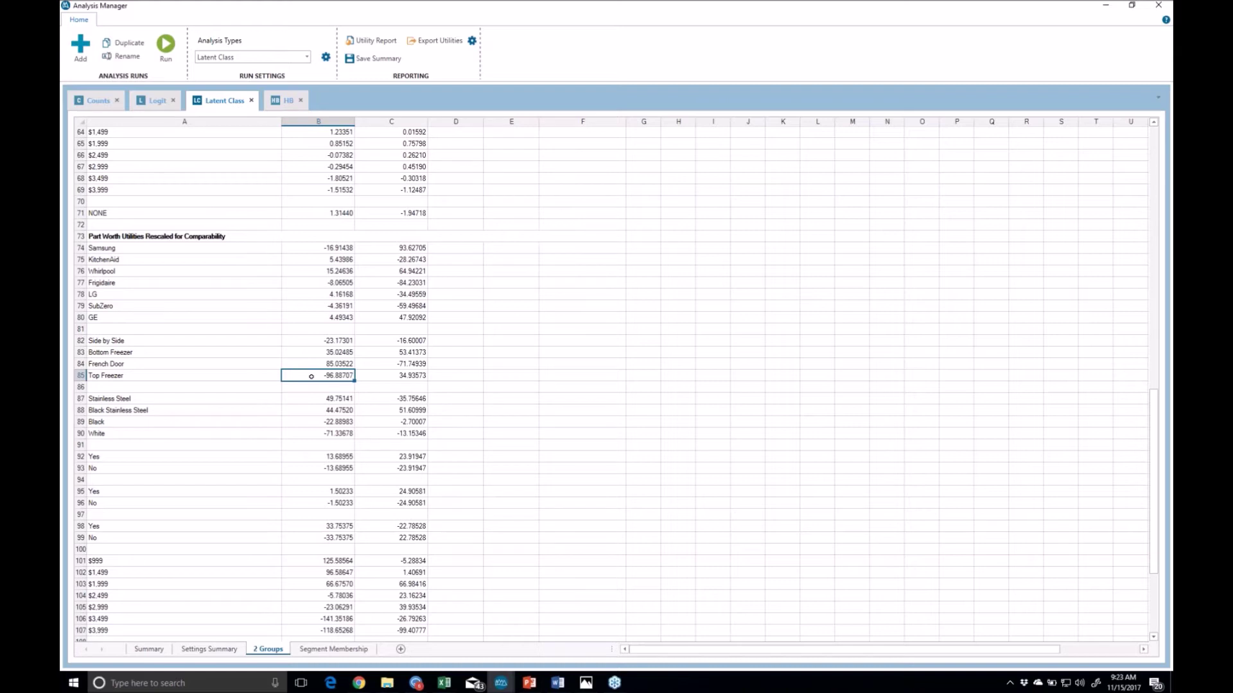
click(371, 377)
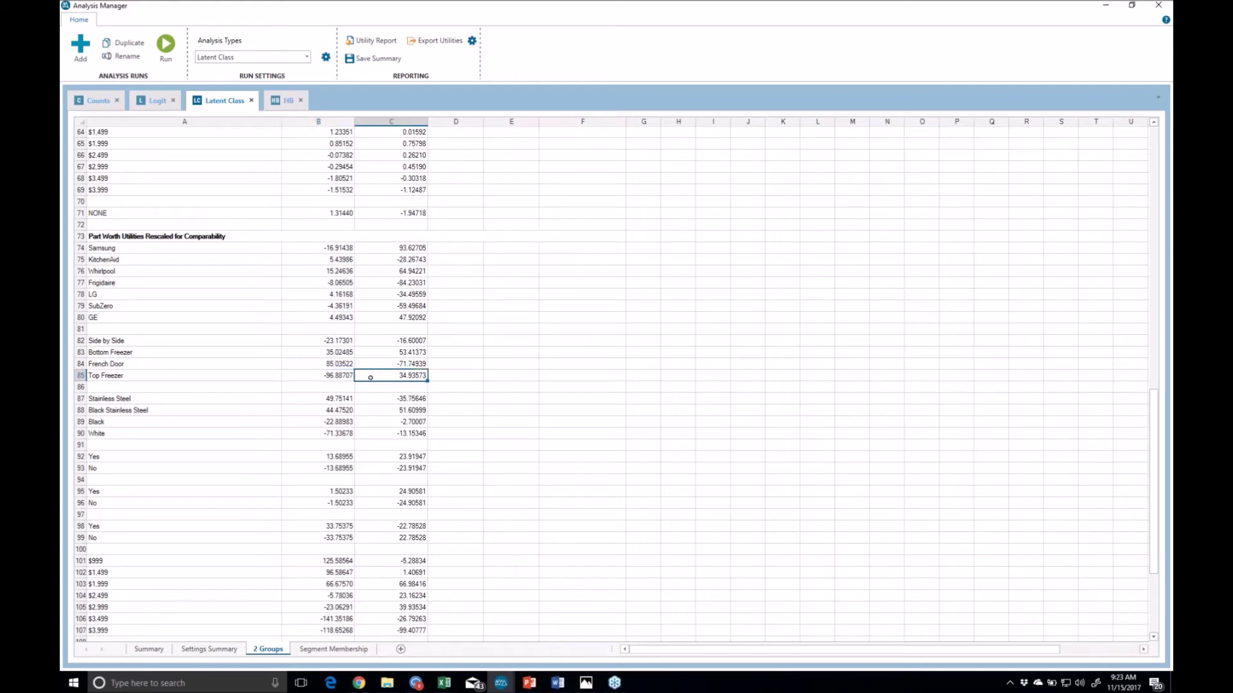
drag(339, 363, 367, 361)
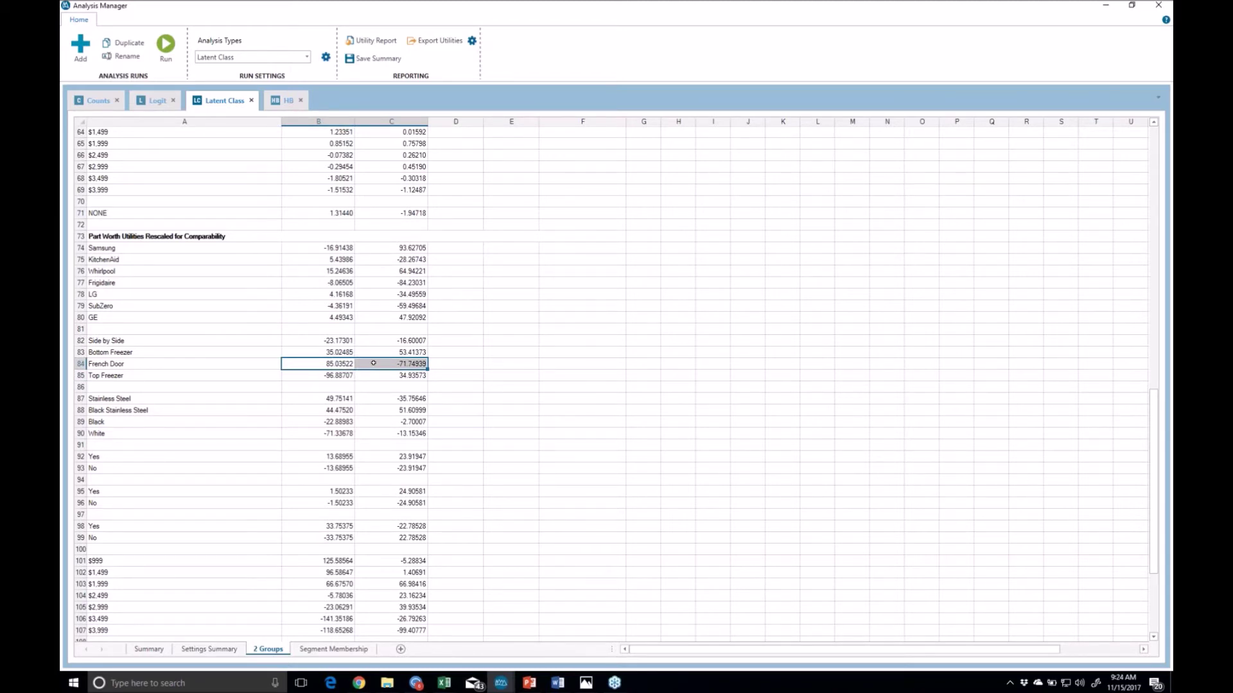
Step: Examine the first segment's rescaled utilities for the price levels from $999 to $3,999
scroll(373, 364, down, 2)
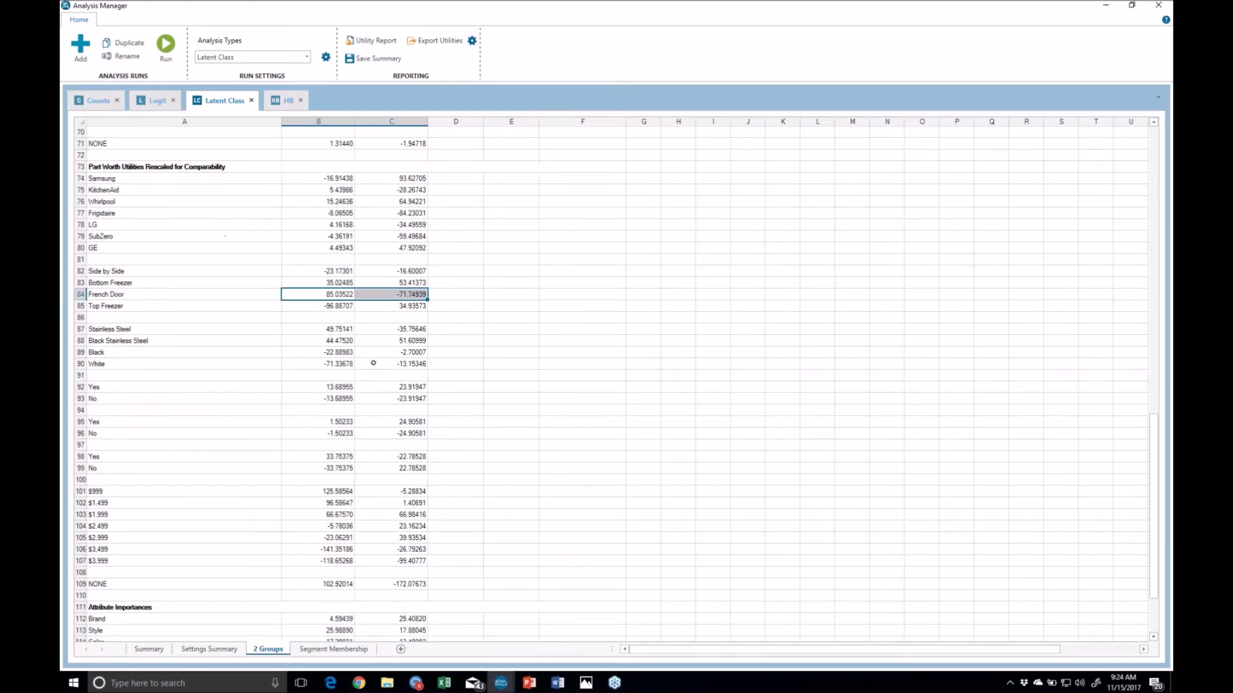
drag(323, 489, 316, 559)
click(296, 494)
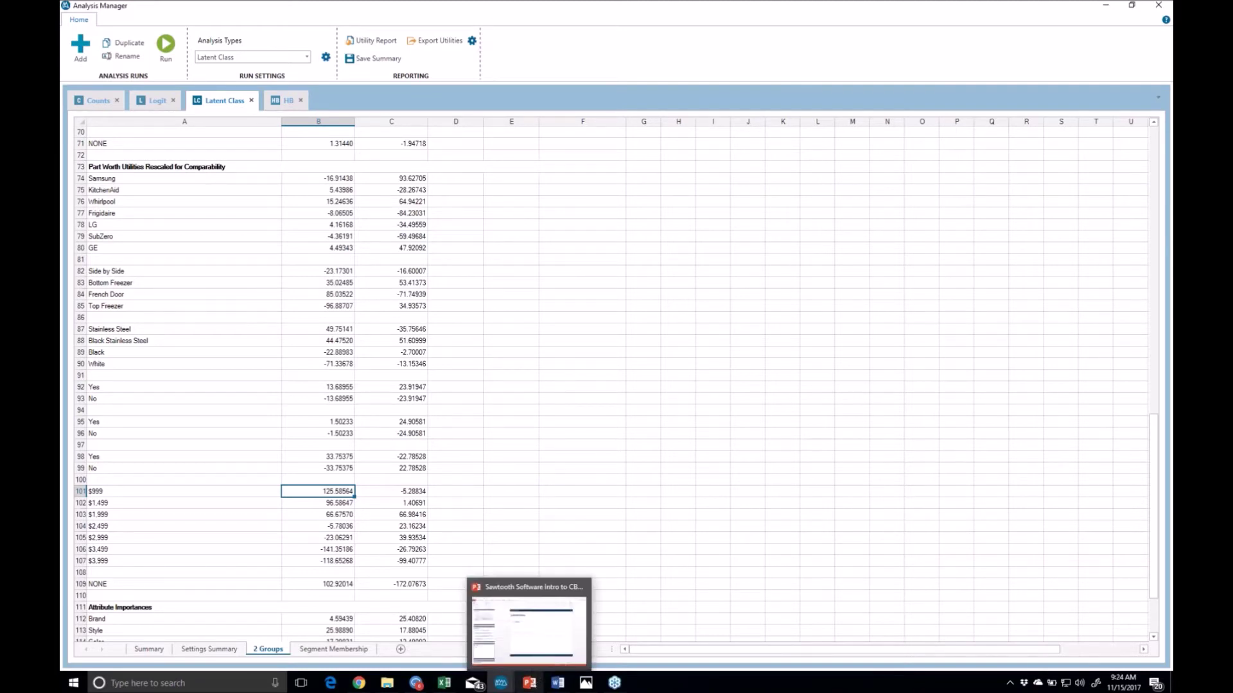
Step: Switch to the PowerPoint webinar deck and start the slide show from the Latent Class demo slide
click(529, 682)
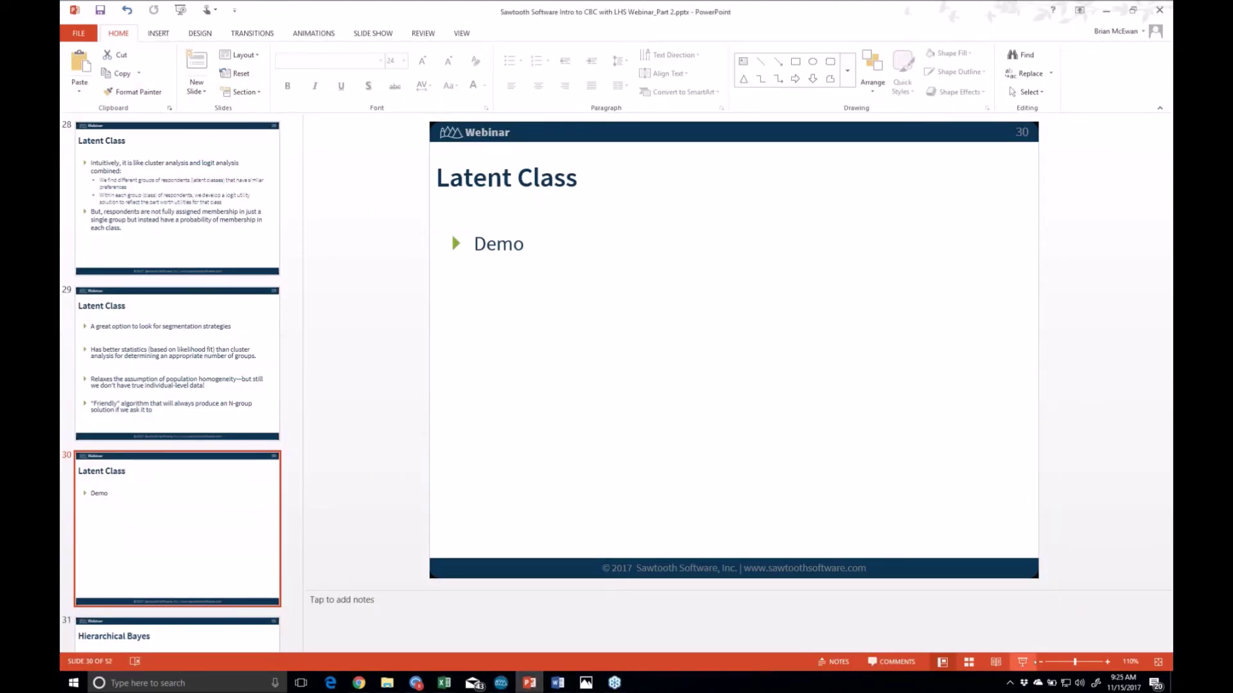
click(1022, 661)
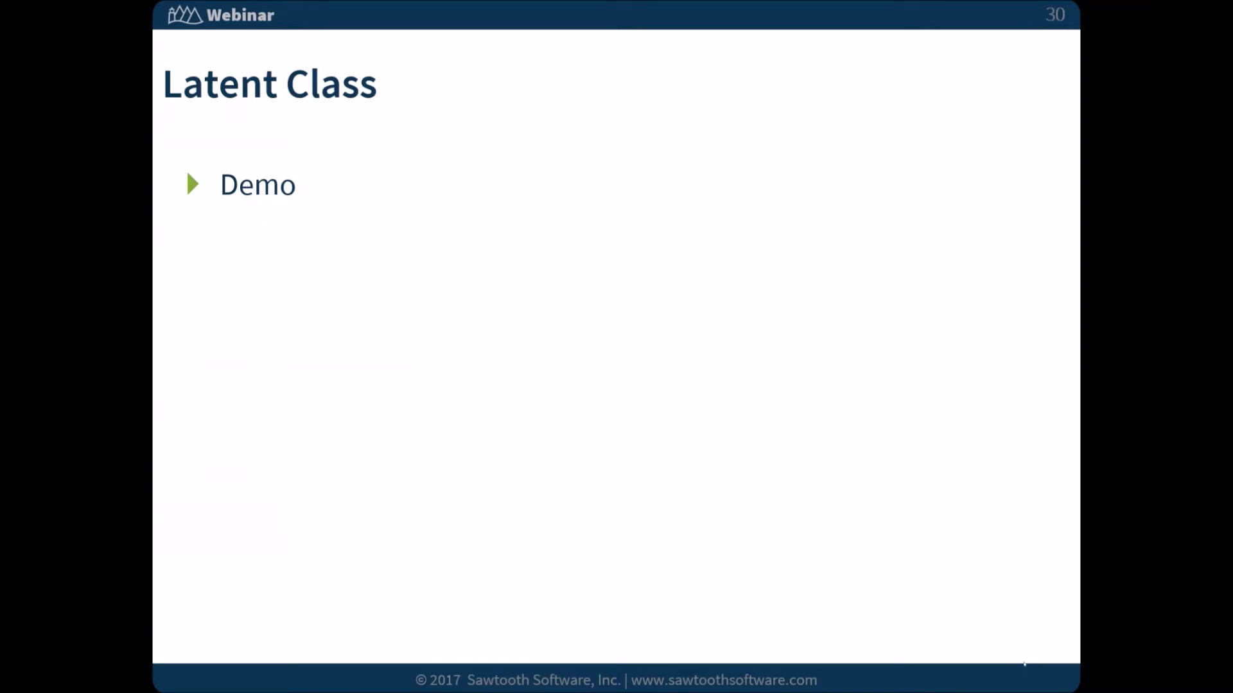
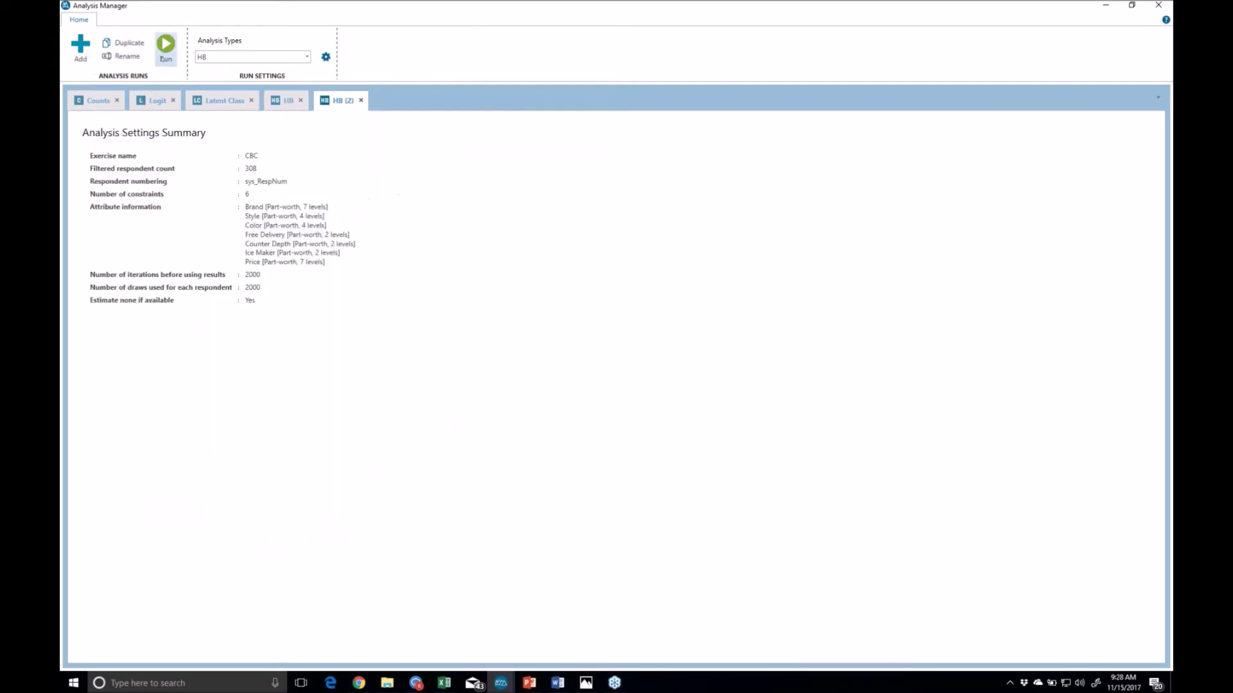
Step: Run the HB (2) analysis and estimate its utilities
click(166, 51)
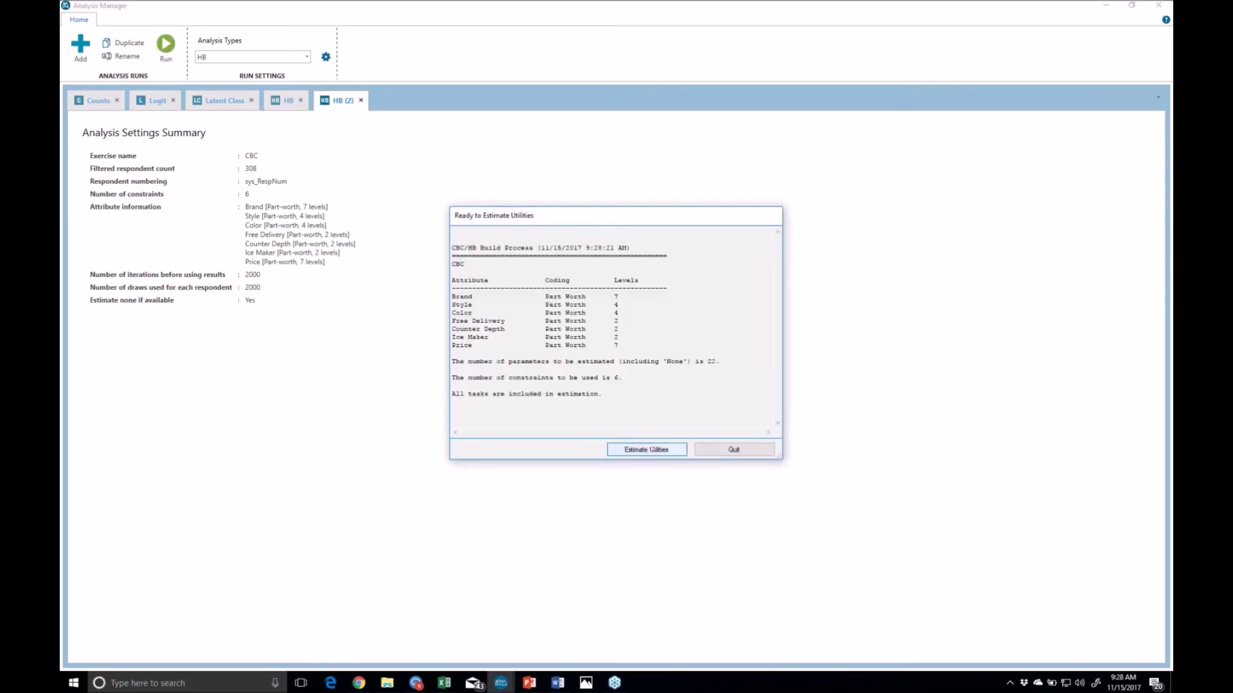
click(653, 450)
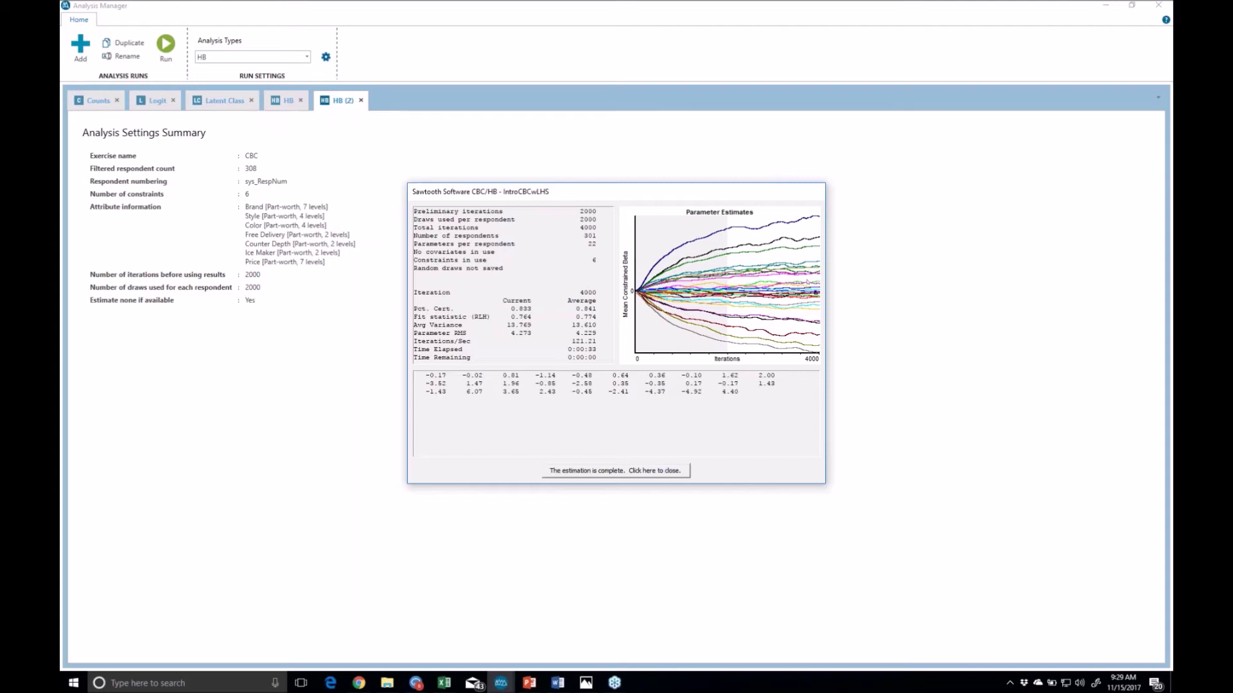
click(203, 339)
Step: View Converged.PNG in Photos to compare parameter estimates, and return to Analysis Manager to close the completed HB estimation
click(586, 682)
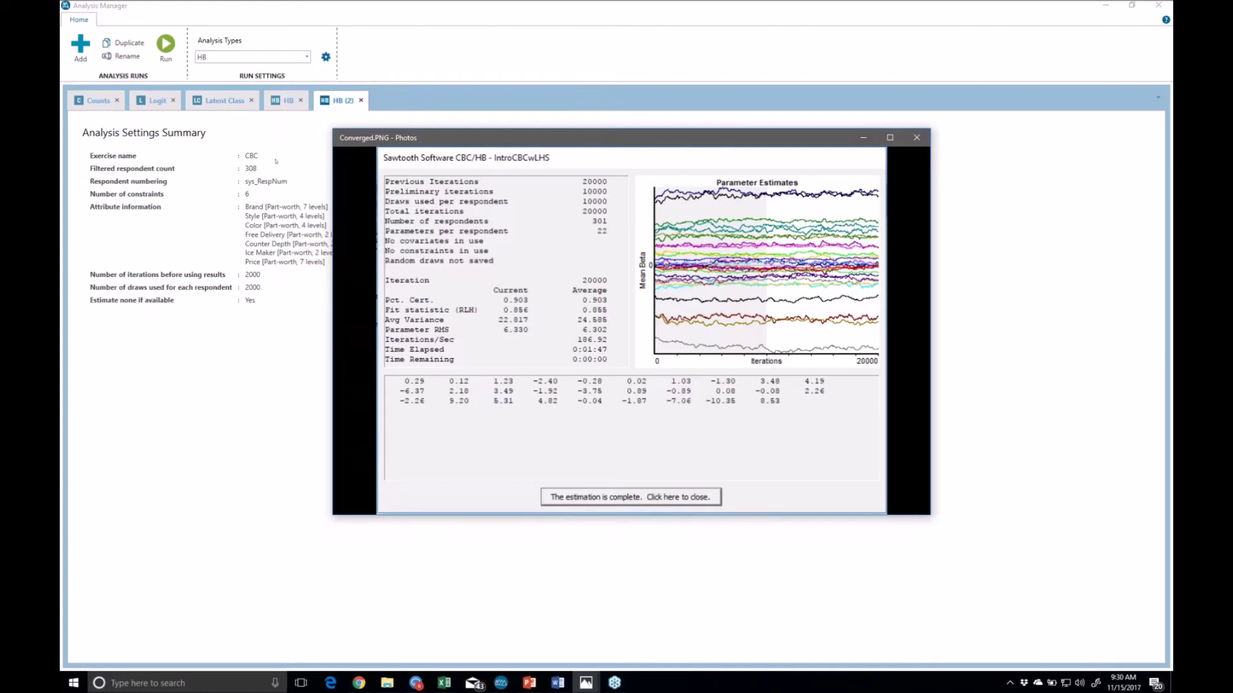
key(alt+Tab)
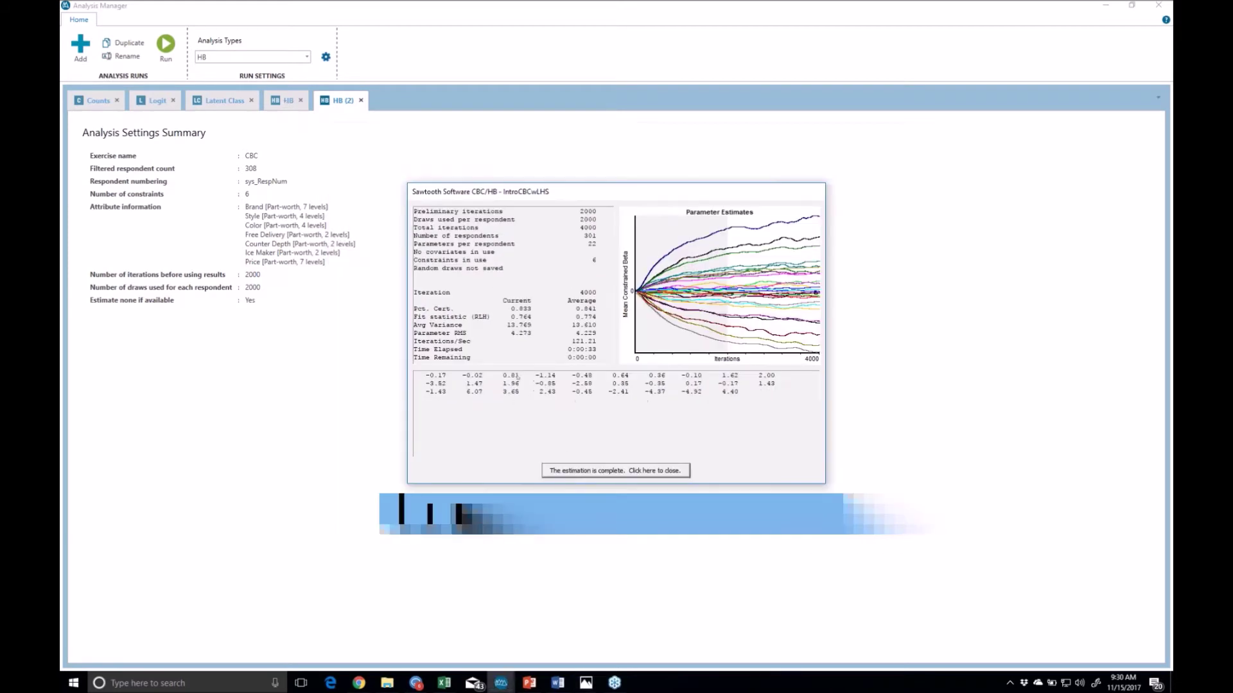
click(580, 472)
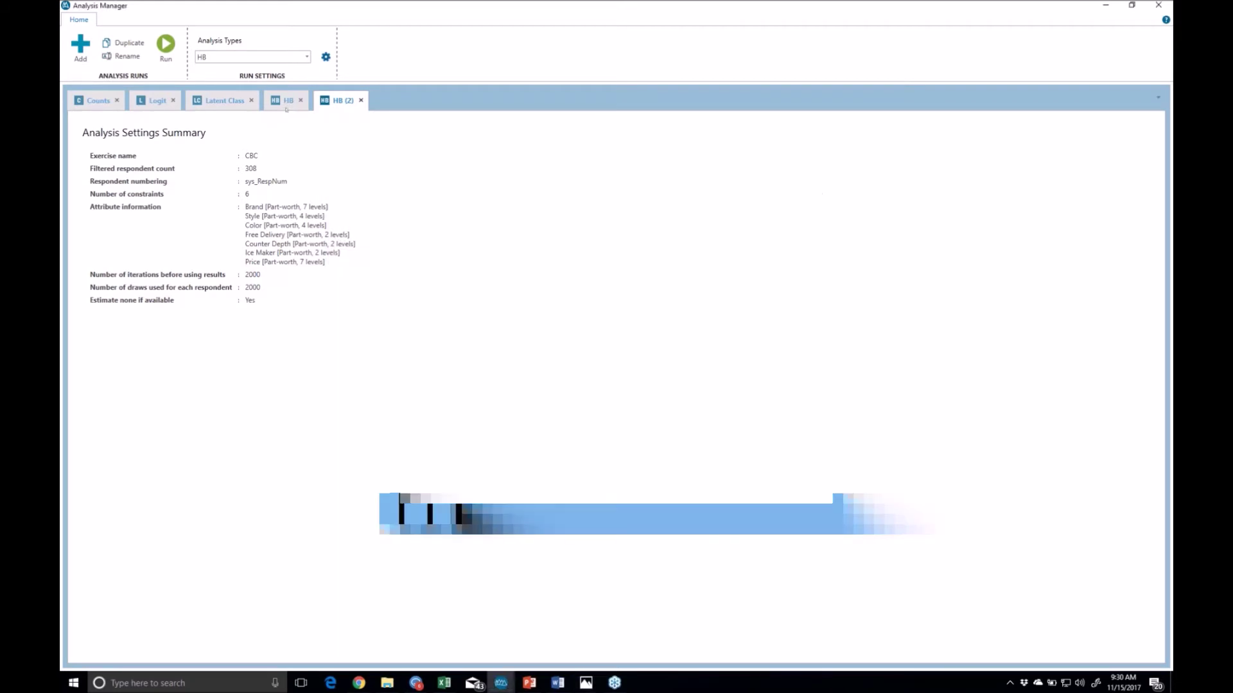
Step: Open the original HB run's results summary and examine the average utilities of the brands
click(287, 101)
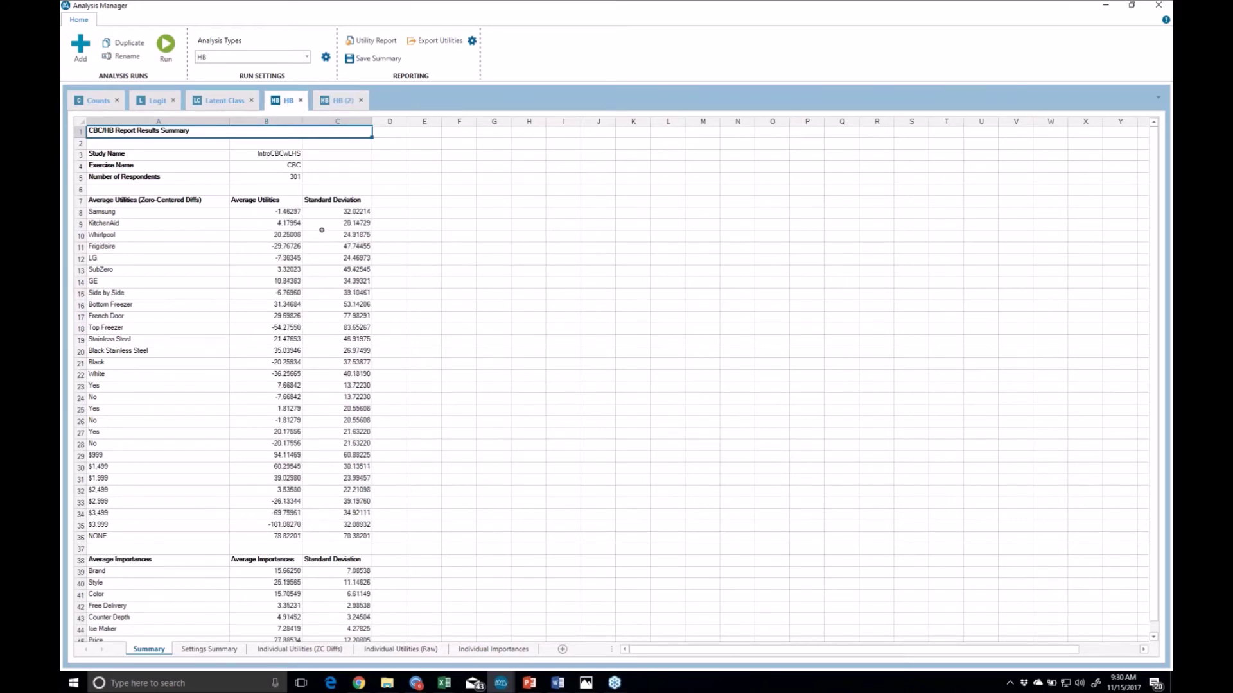
click(249, 213)
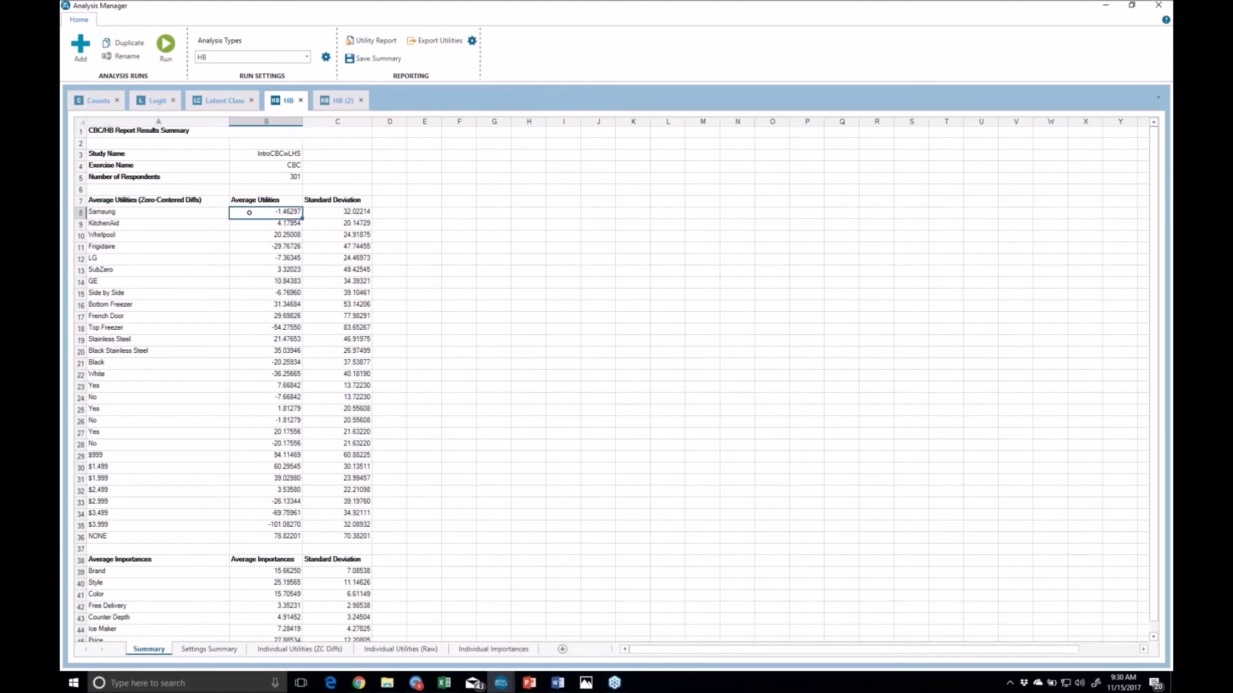
drag(249, 213, 260, 270)
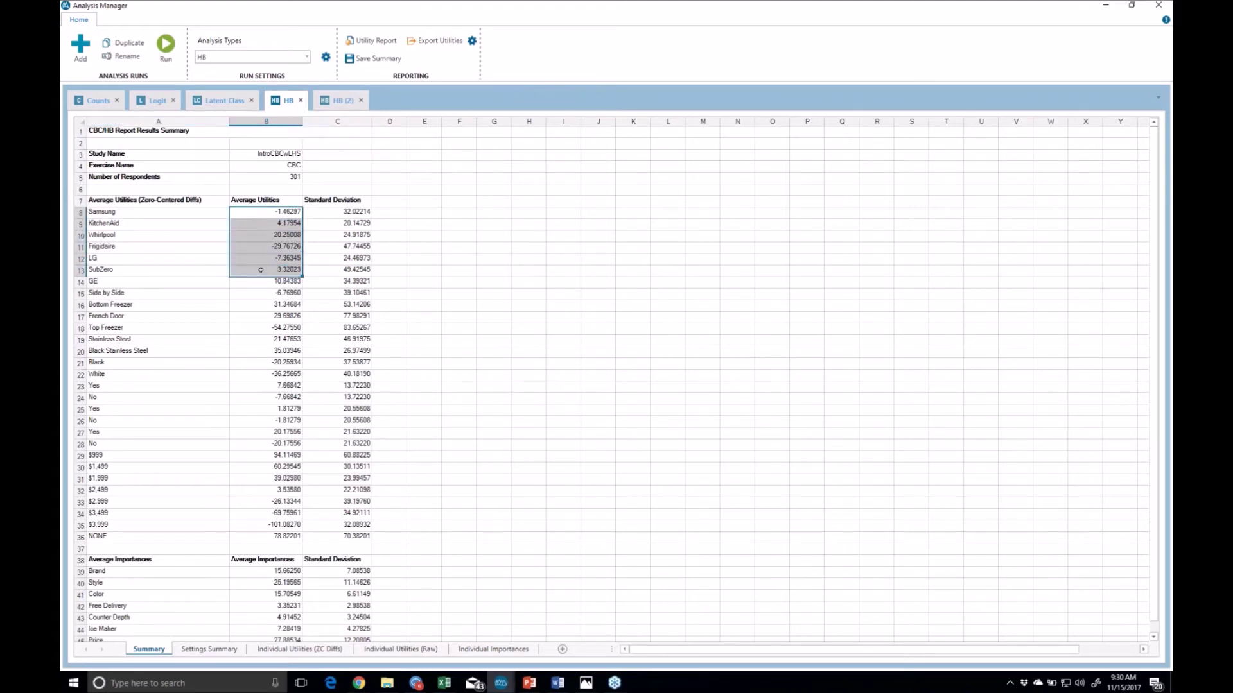
Step: Examine the first respondents' rows and the RLH column in the HB run's zero-centered individual utilities
click(297, 650)
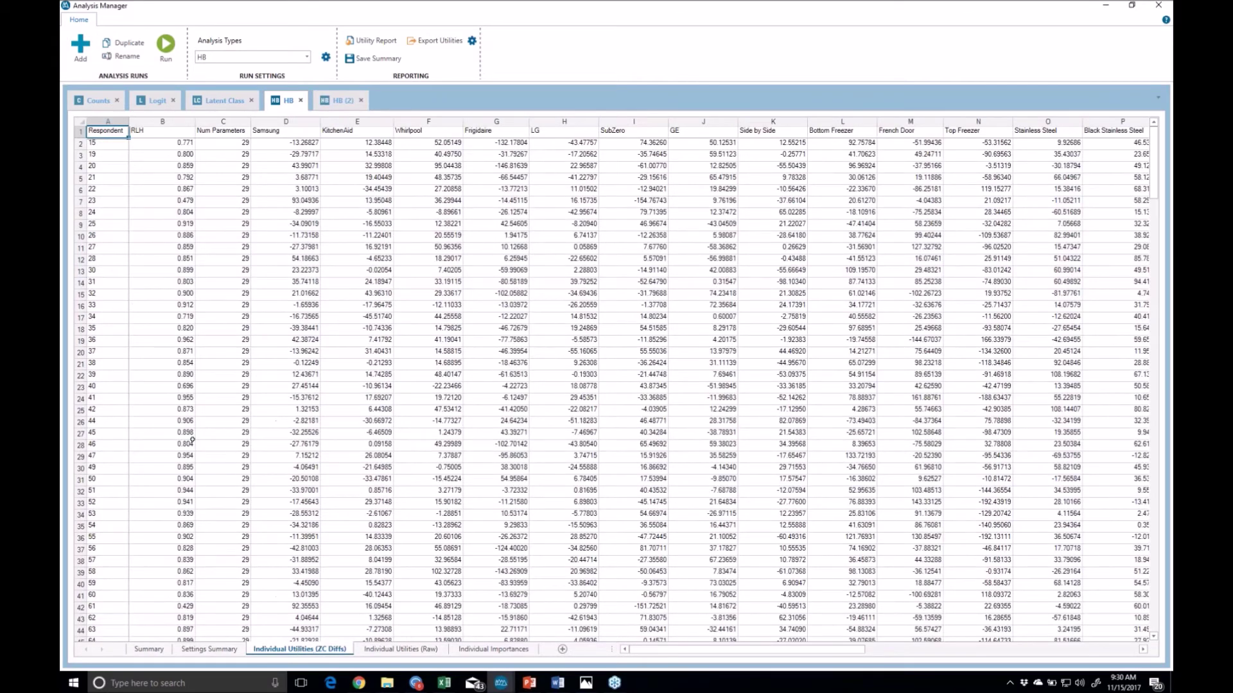
drag(81, 143, 80, 248)
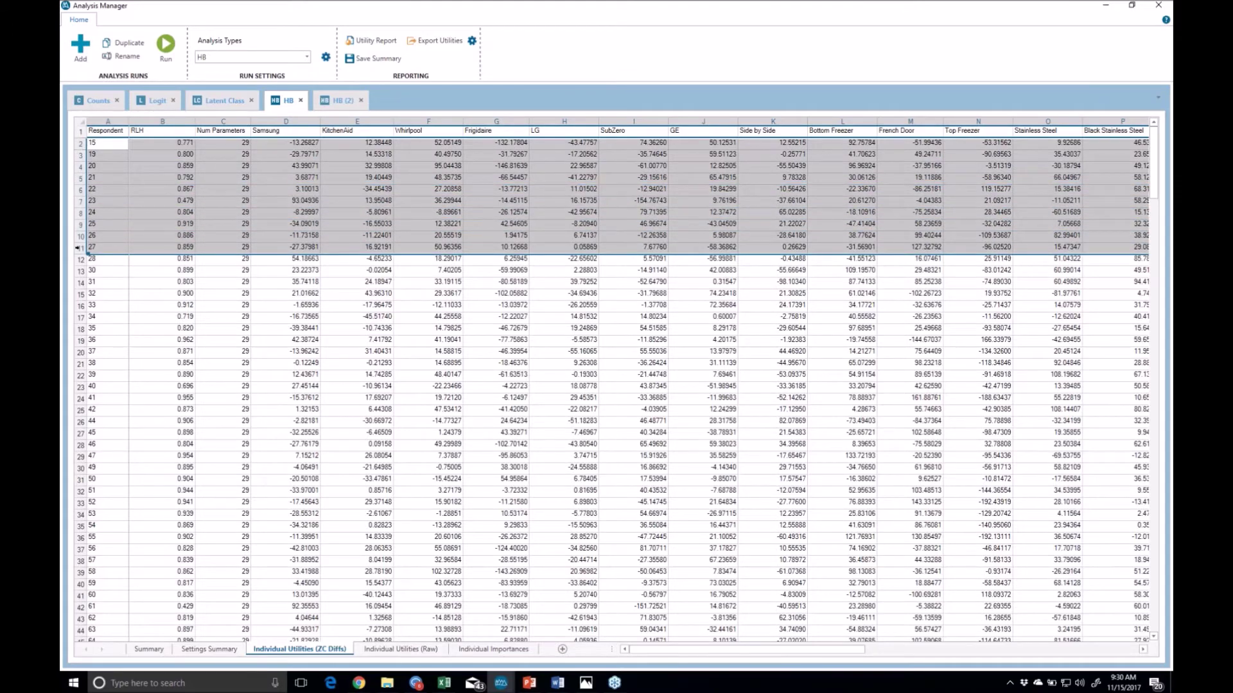
click(79, 248)
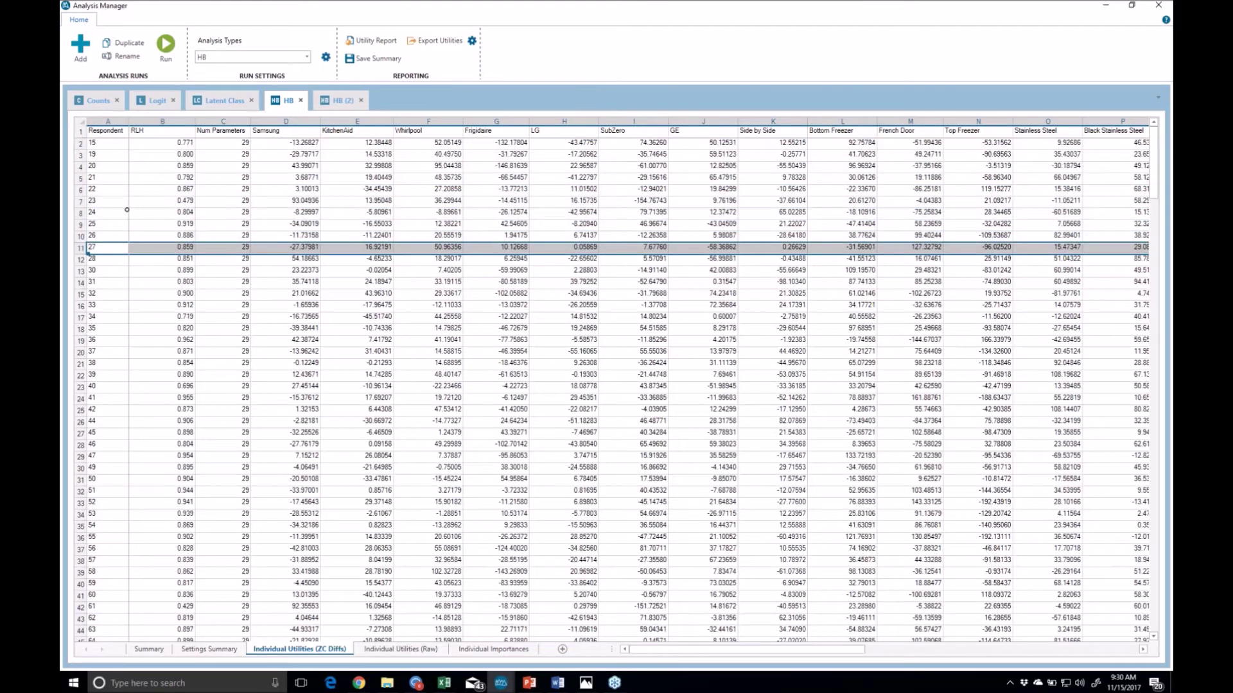
click(163, 121)
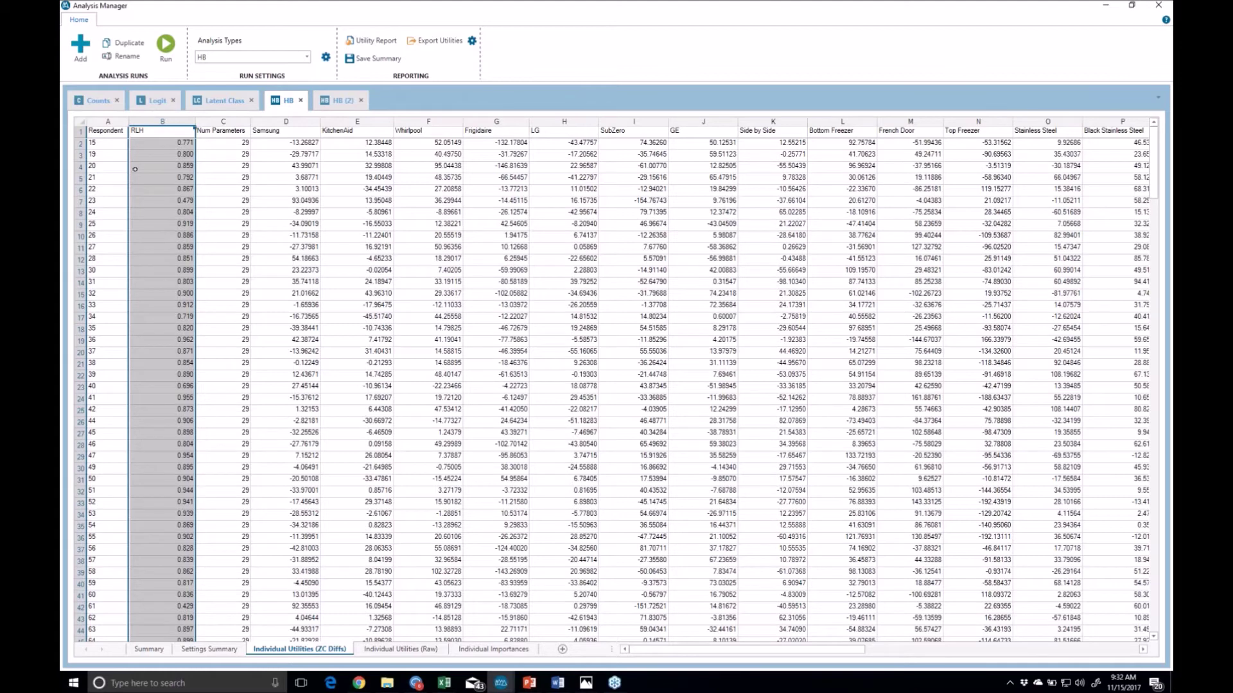
Step: Return to the HB run's results summary and examine the average importances from Brand to Price
click(148, 650)
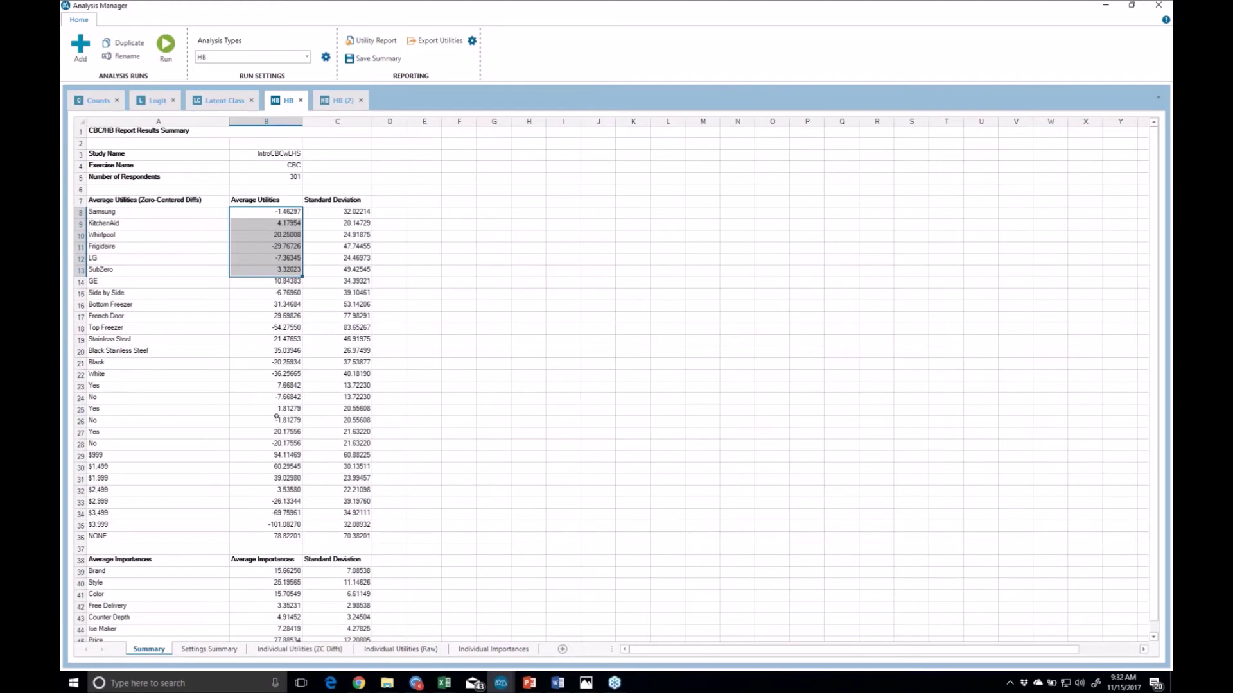
scroll(276, 409, down, 3)
drag(248, 471, 251, 536)
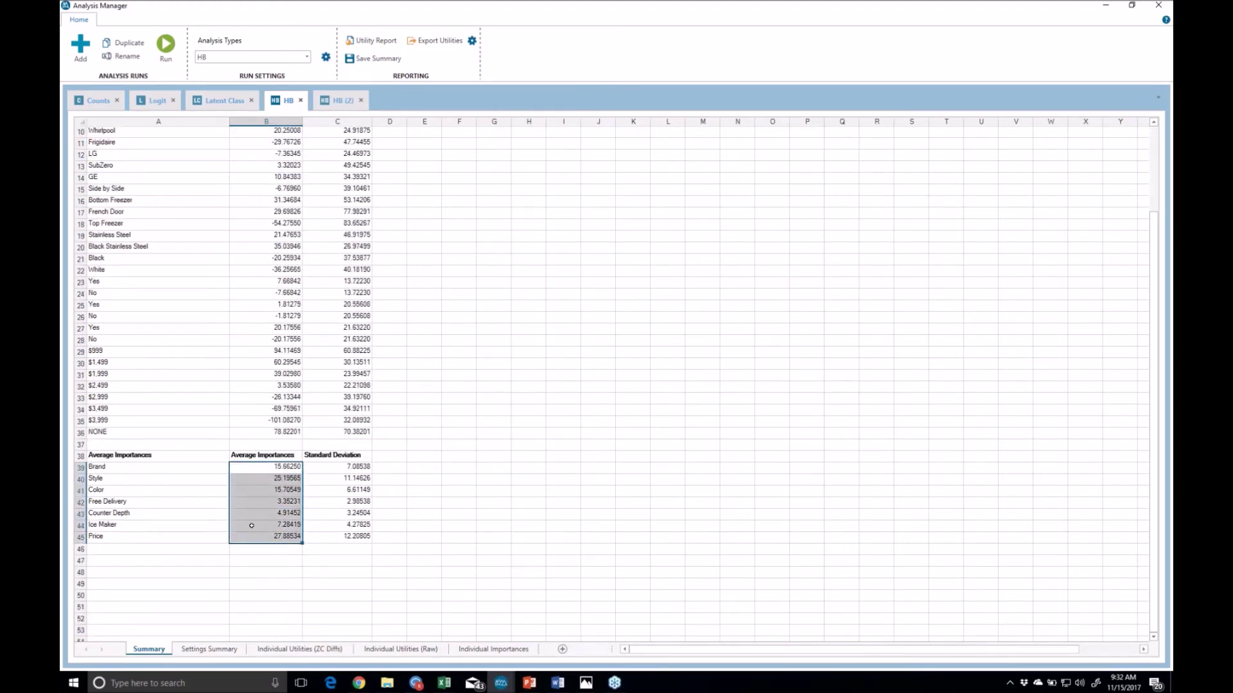
click(385, 527)
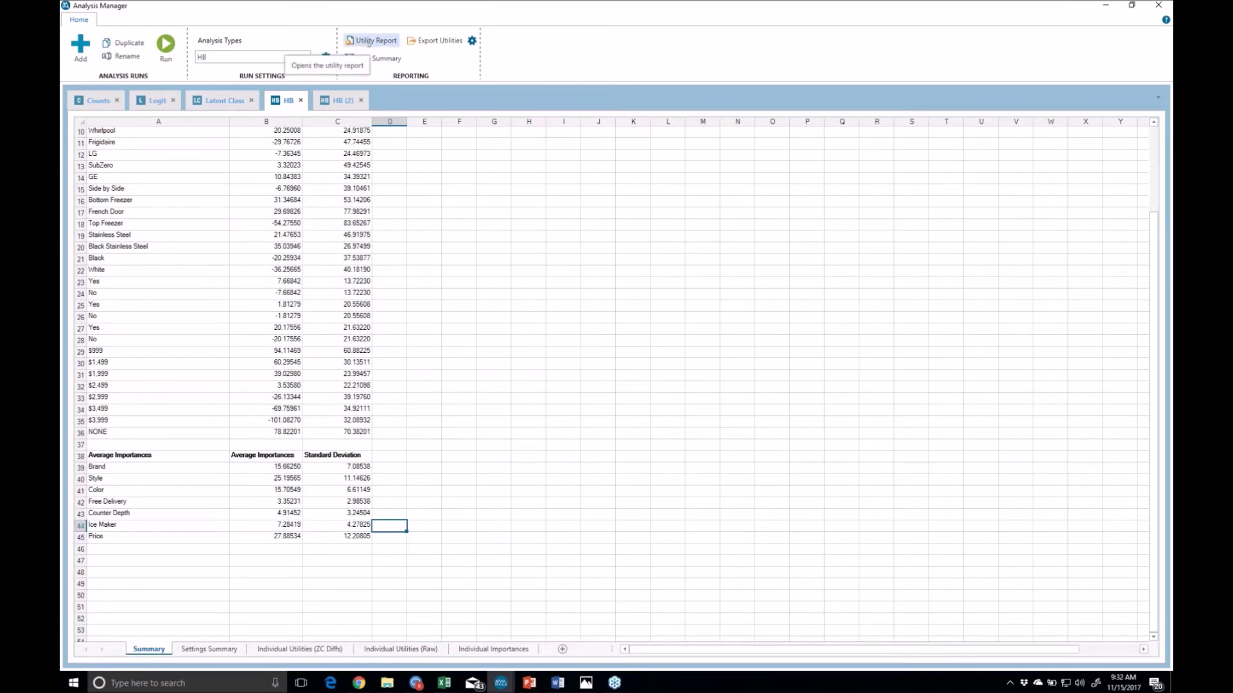
Step: Open the HB run's utility report in a maximized window and segment its average utilities by Q1 (Male and Female)
click(369, 41)
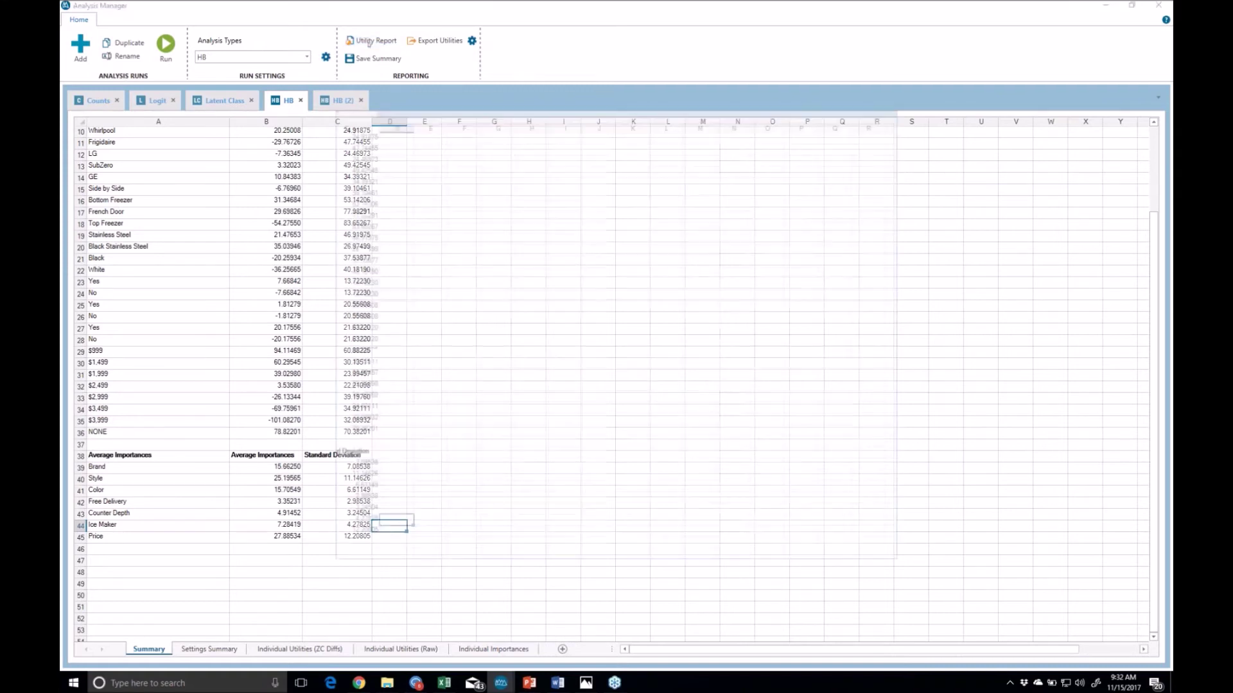
drag(463, 118, 382, 82)
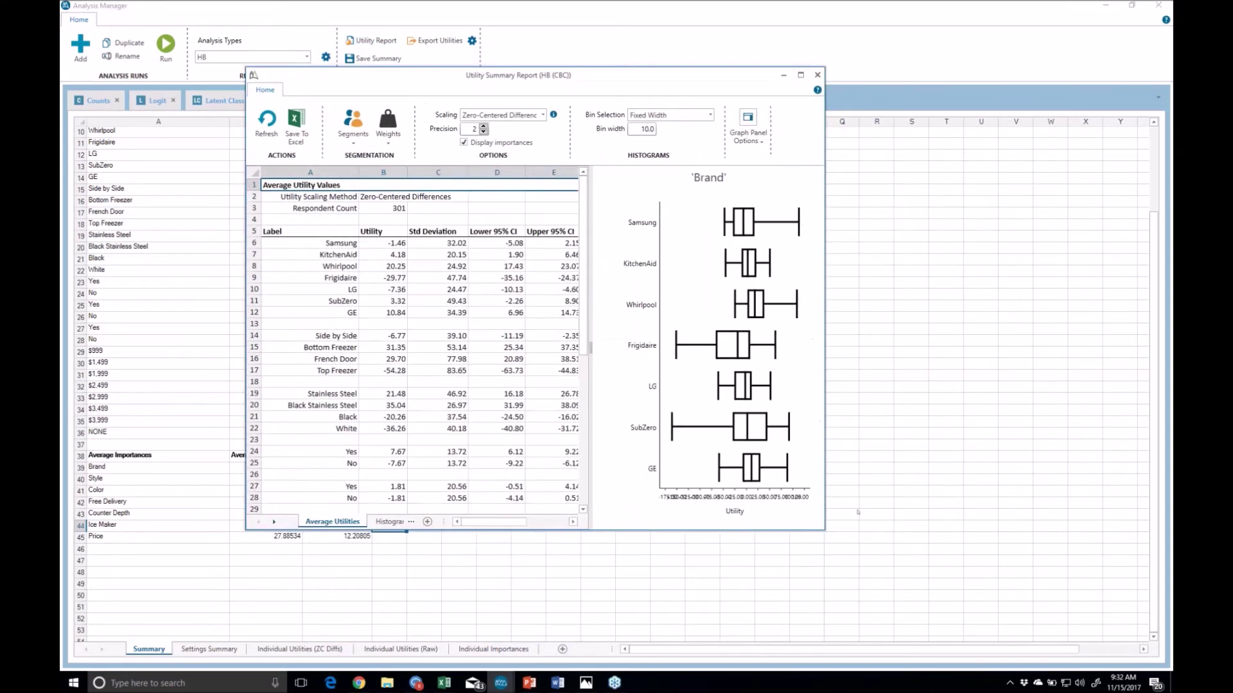
click(800, 75)
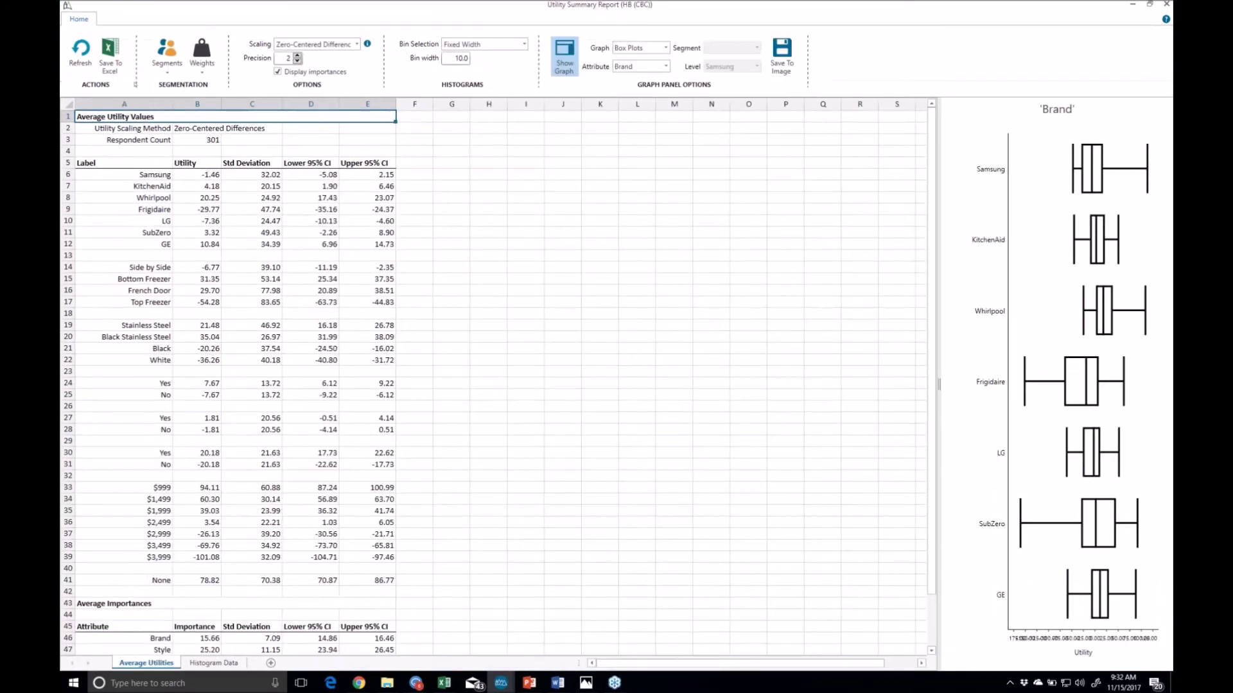
click(165, 54)
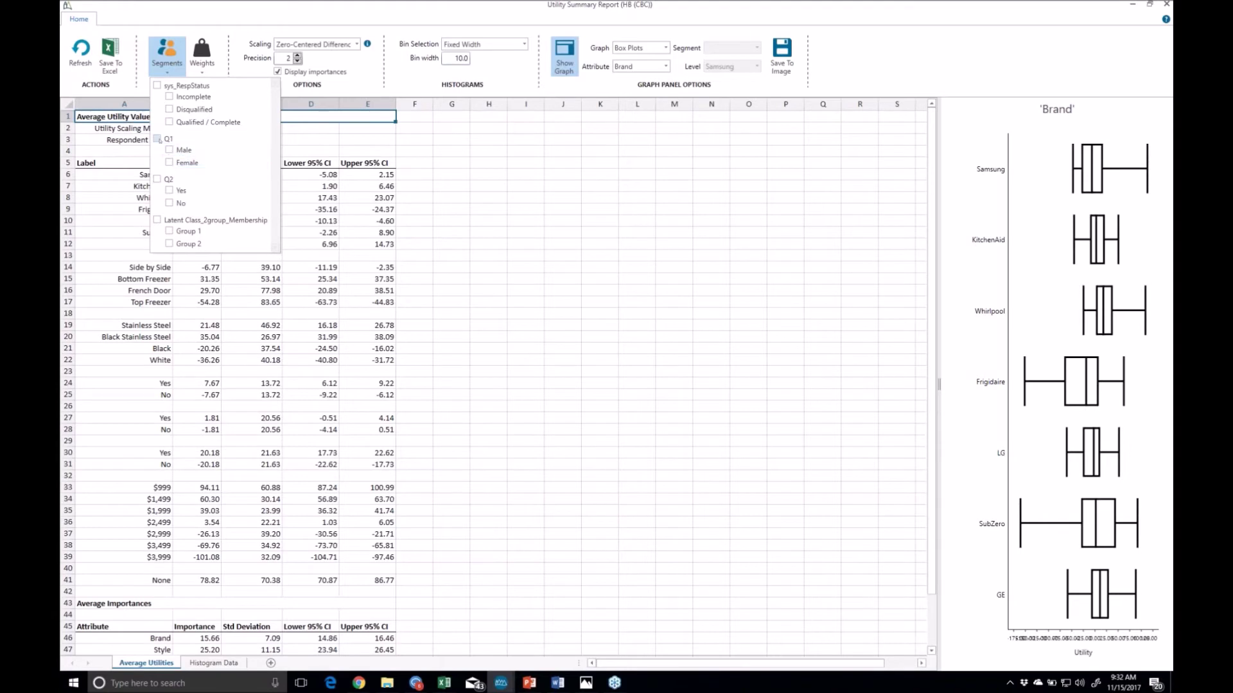
click(88, 60)
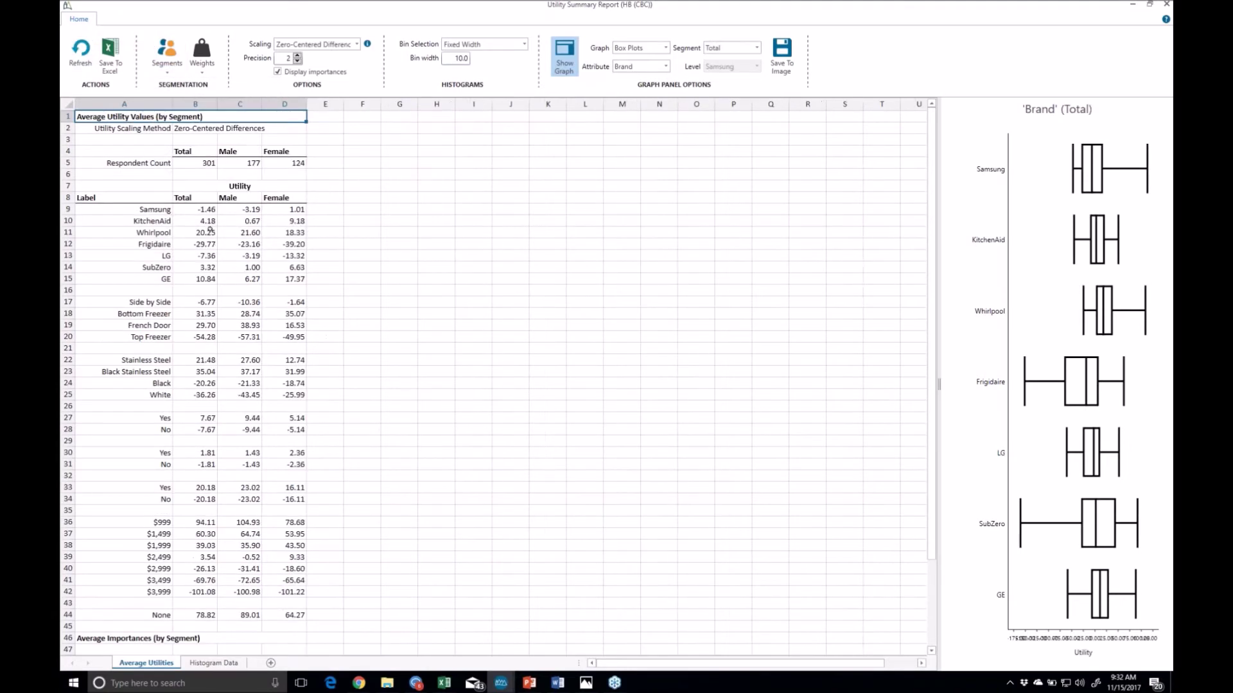
Step: Compare the brand utilities of the Total, Male and Female segments, and check the available weighting options
drag(198, 209, 203, 275)
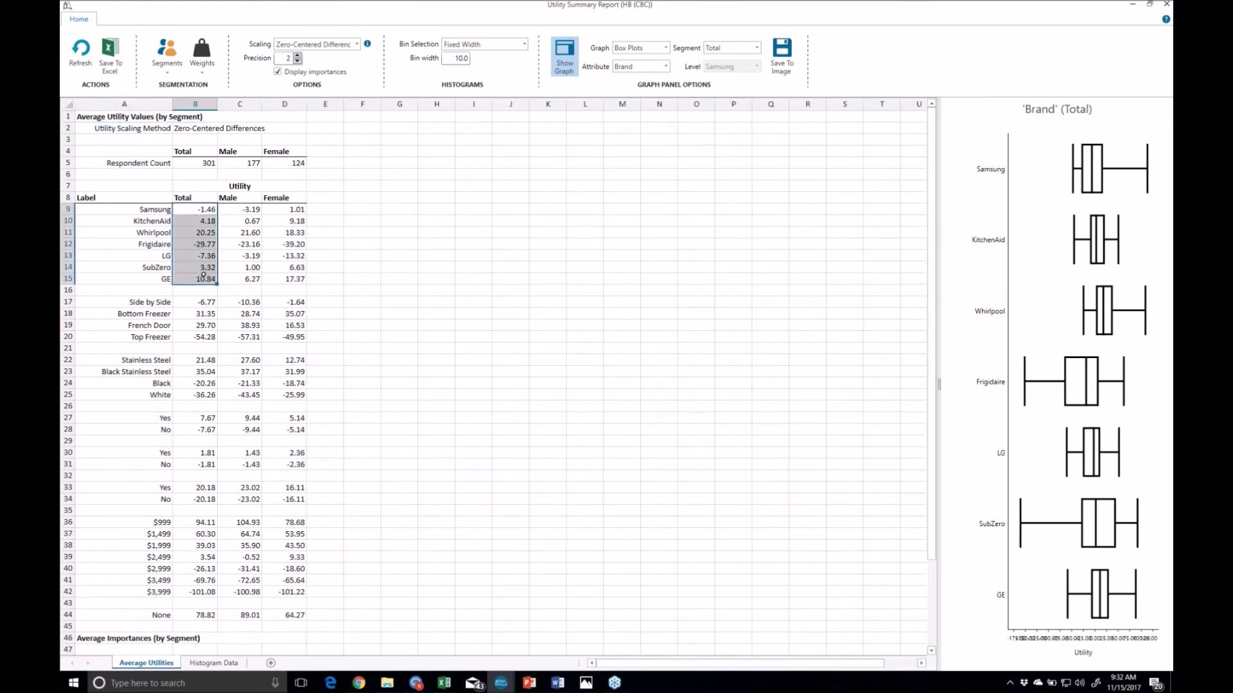
drag(246, 212, 245, 277)
drag(284, 209, 286, 277)
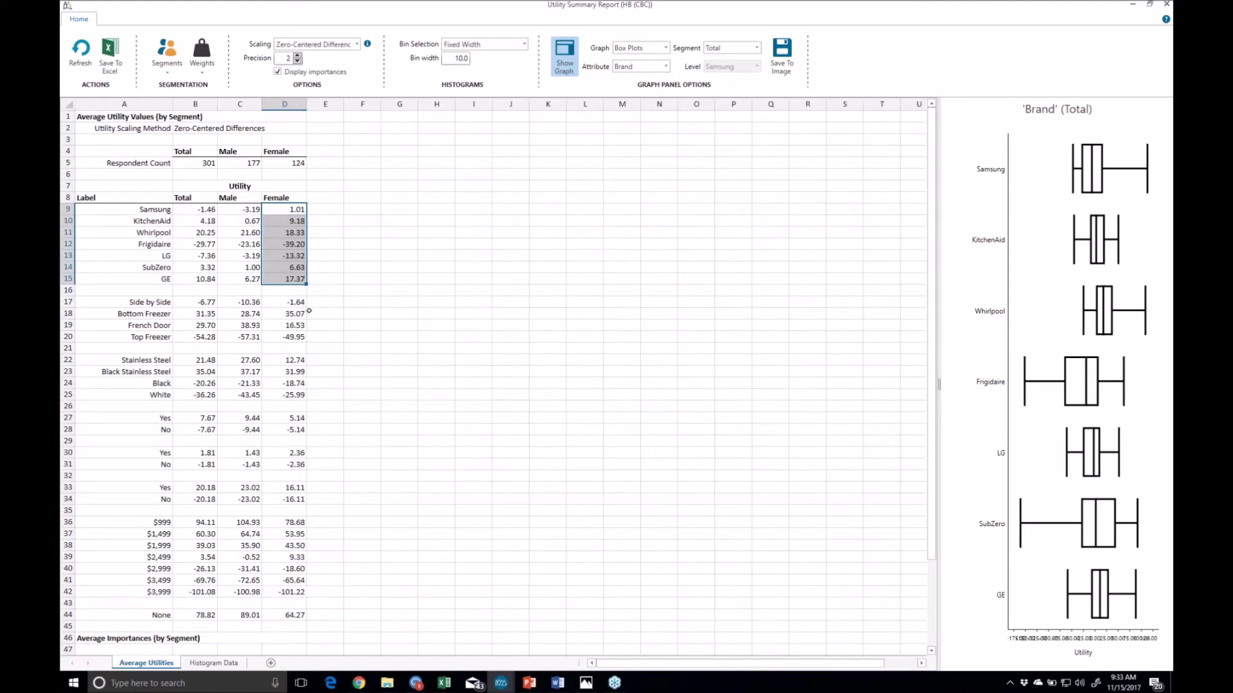
click(202, 72)
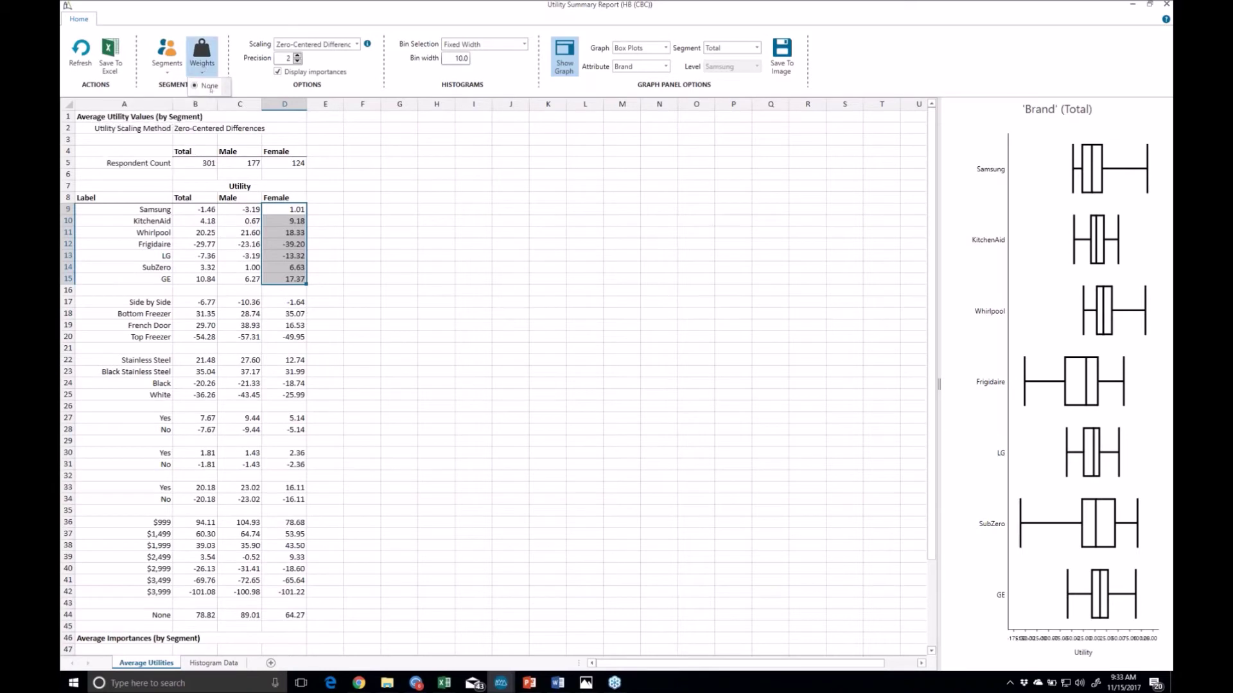
click(228, 20)
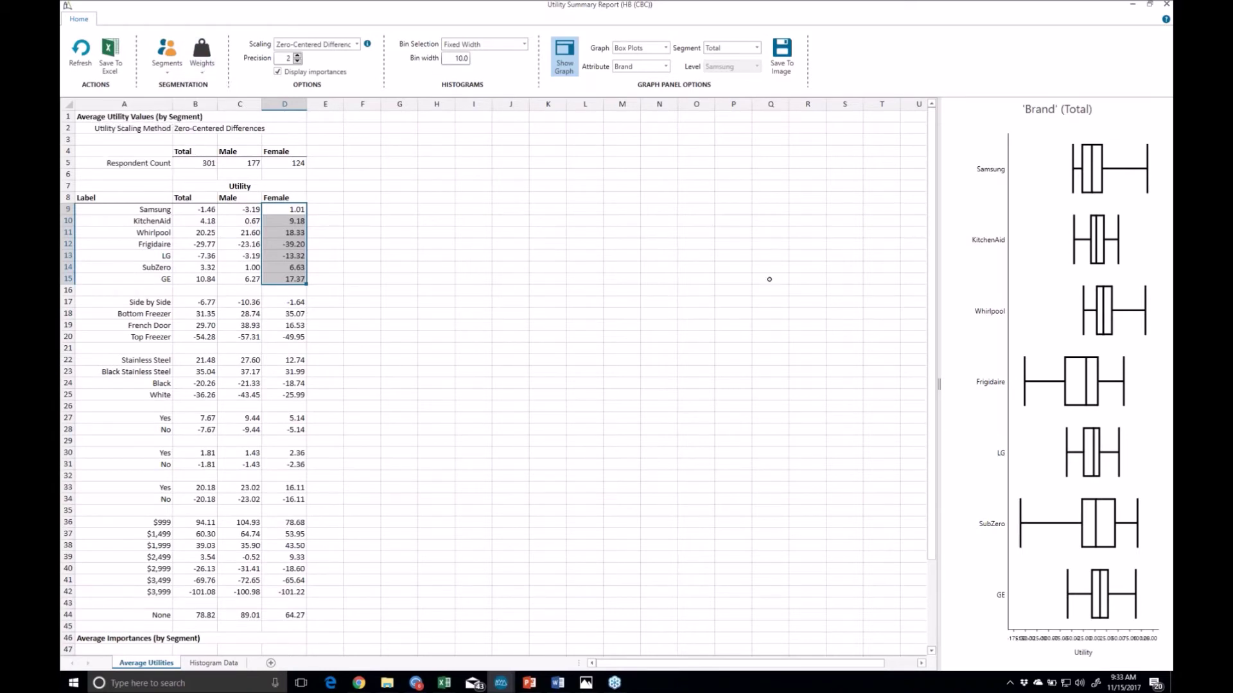
Step: Enlarge the report's graph area, view the Samsung brand utilities as a histogram, and close the utility report
drag(938, 384, 499, 385)
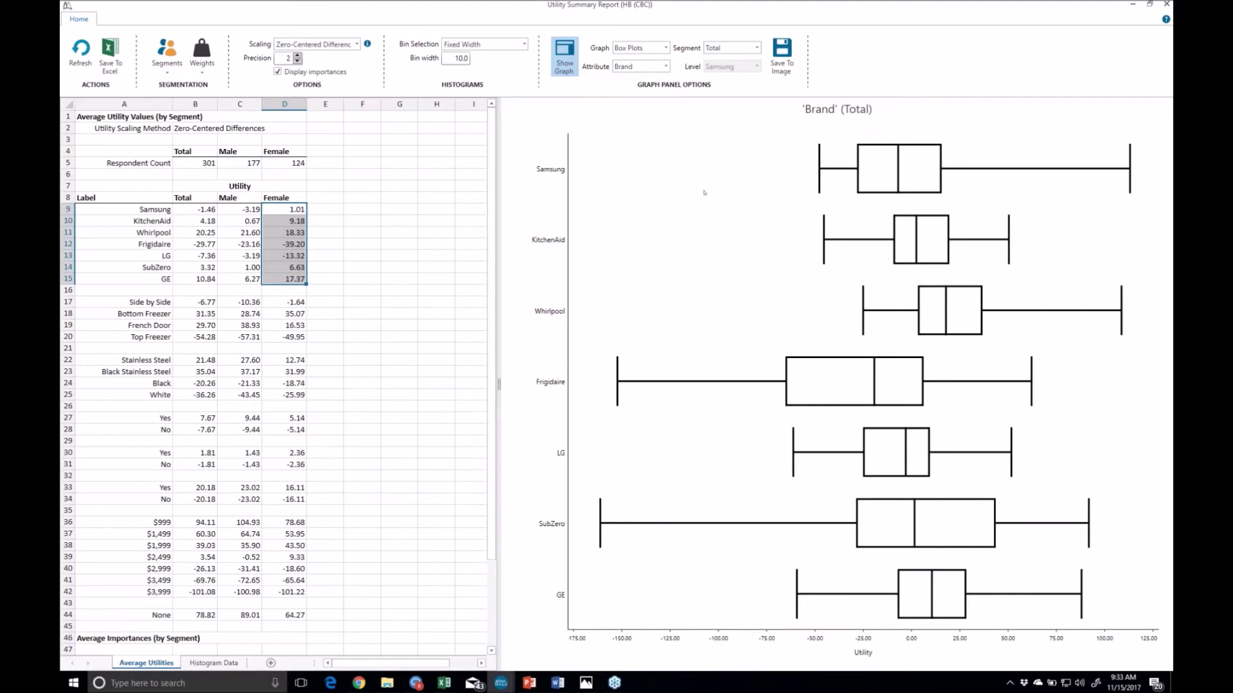
click(648, 48)
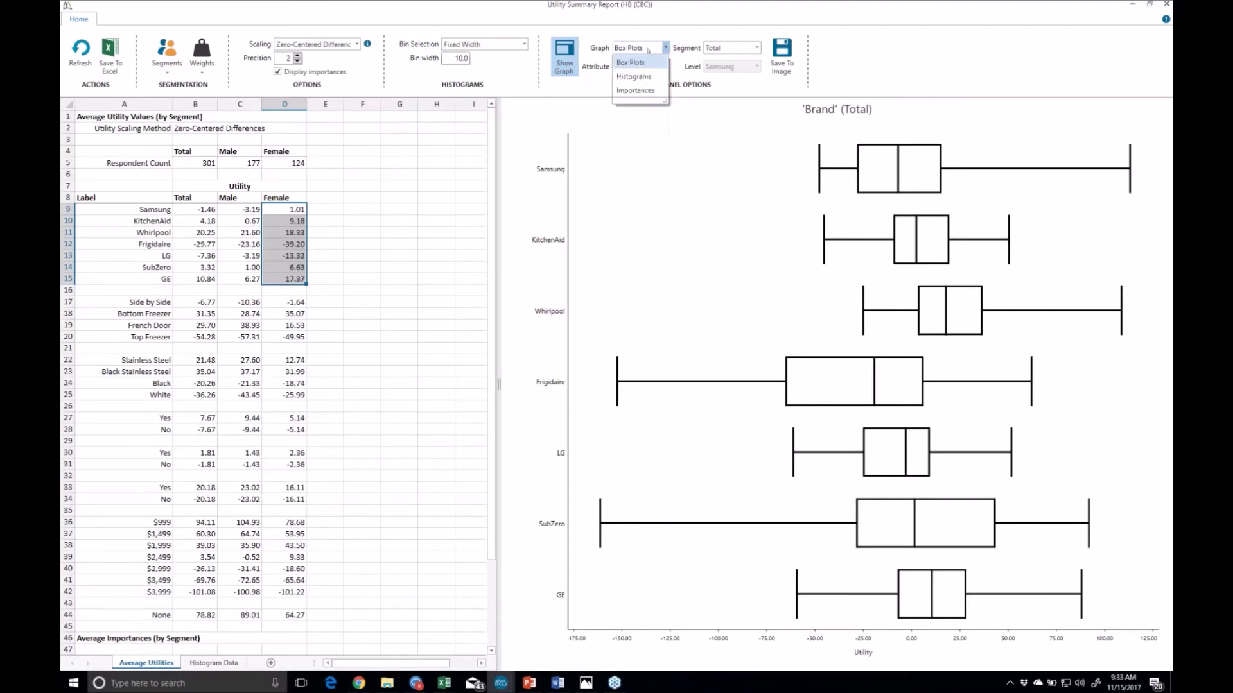
click(641, 75)
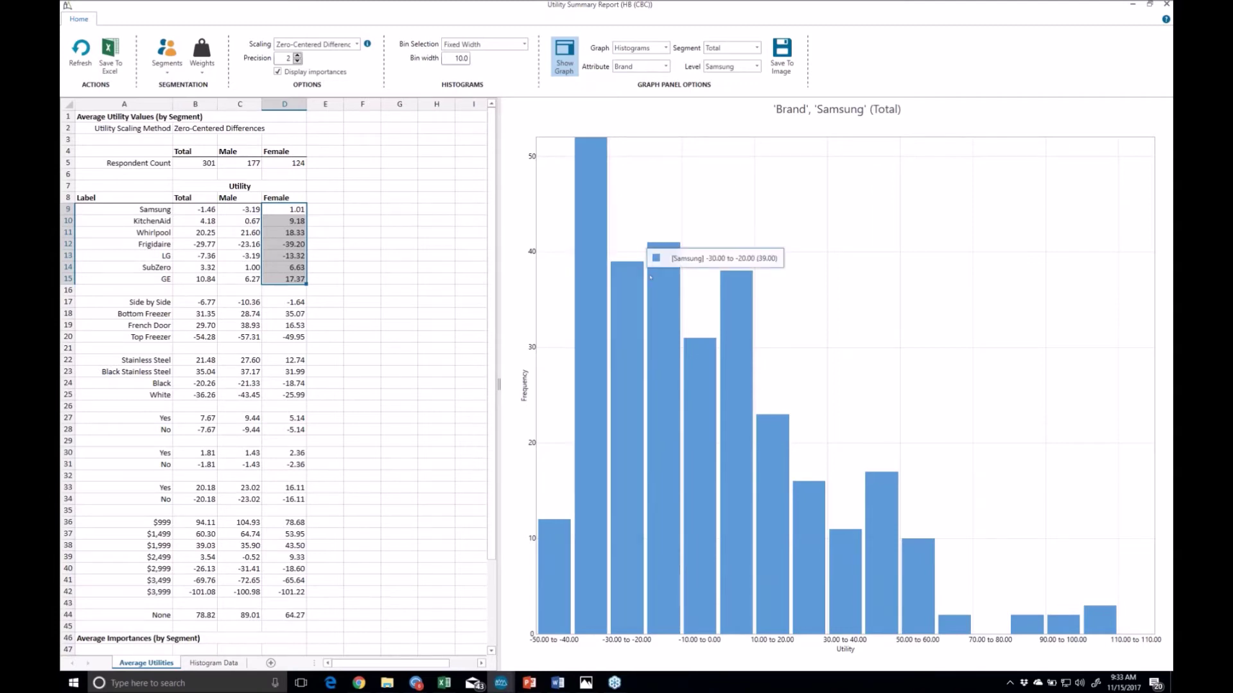
mouse_move(1098, 629)
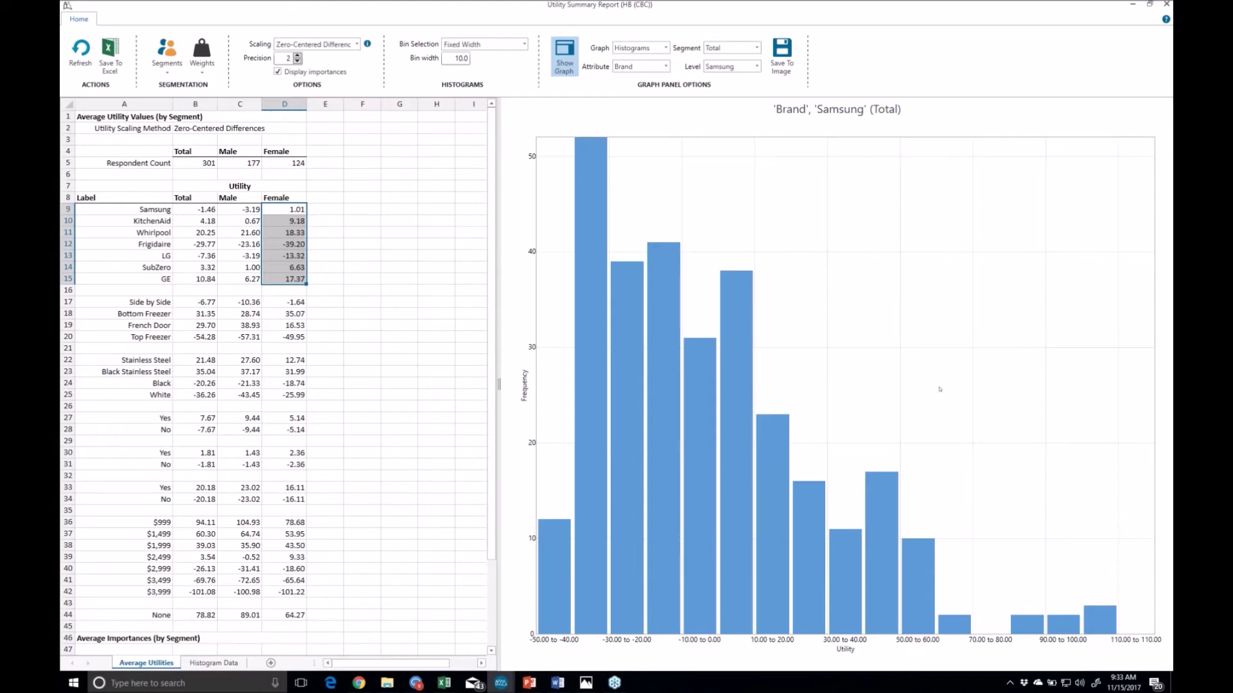
click(1165, 4)
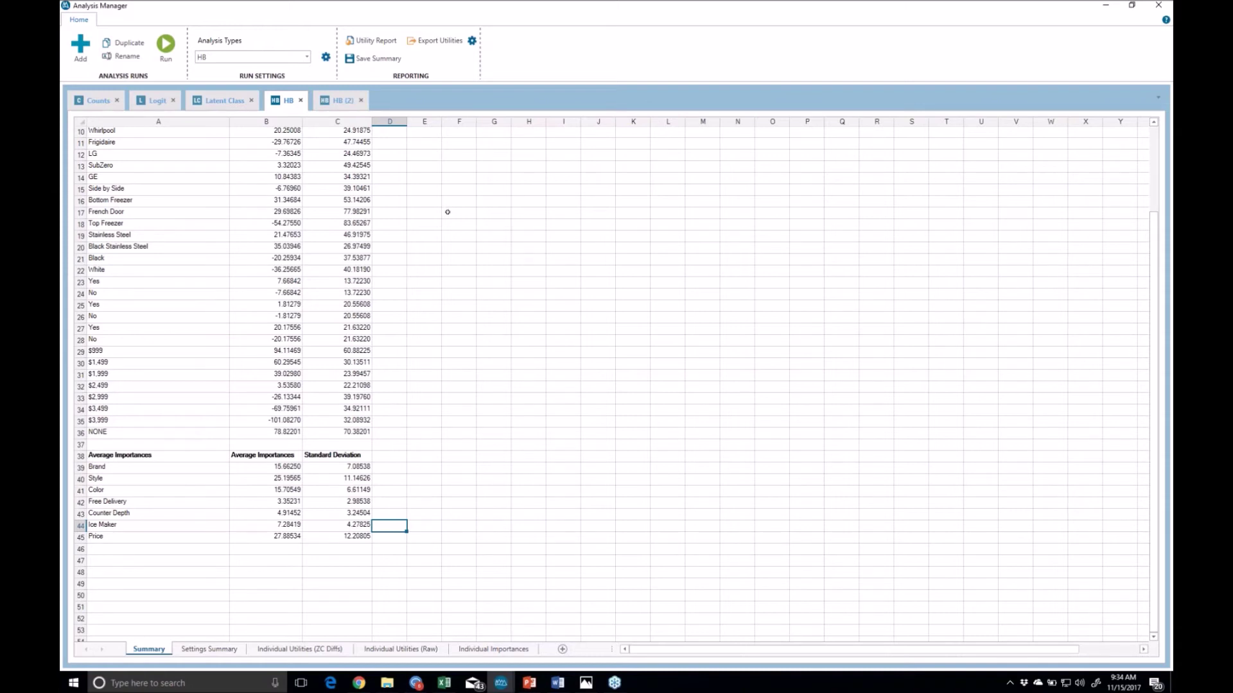
Step: Switch to the PowerPoint webinar deck and present it from the current slide, advancing to the Special Features slide
click(529, 683)
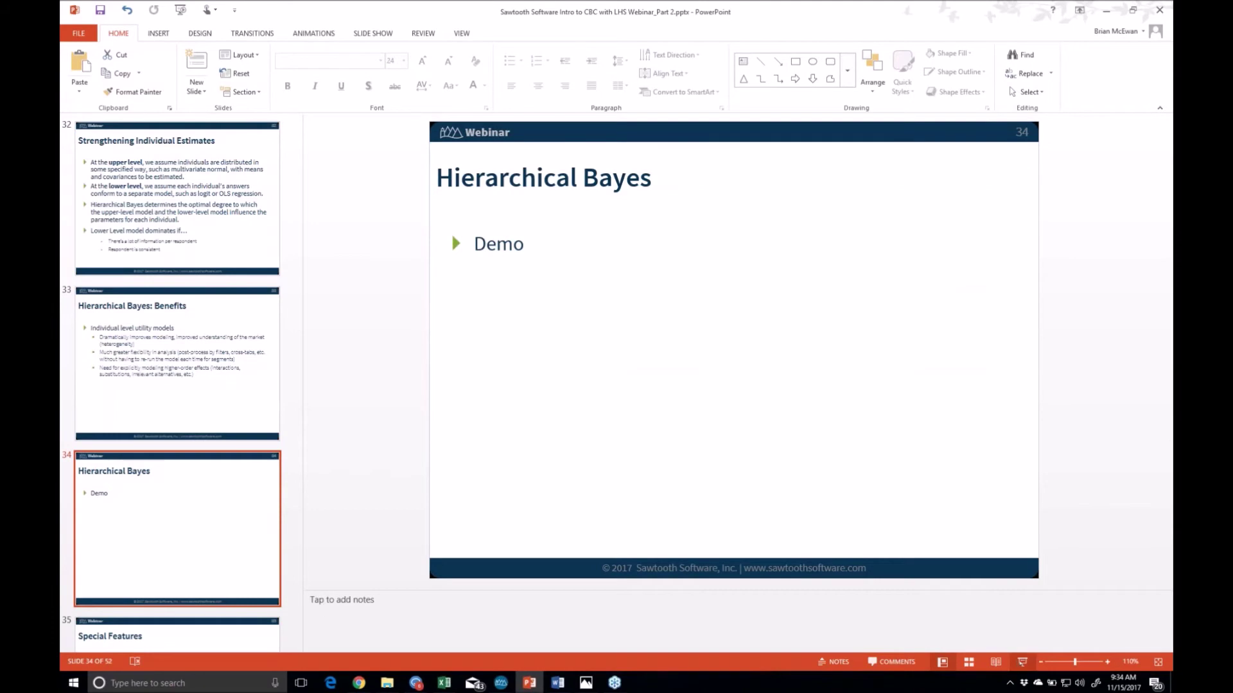
click(1022, 661)
key(Right)
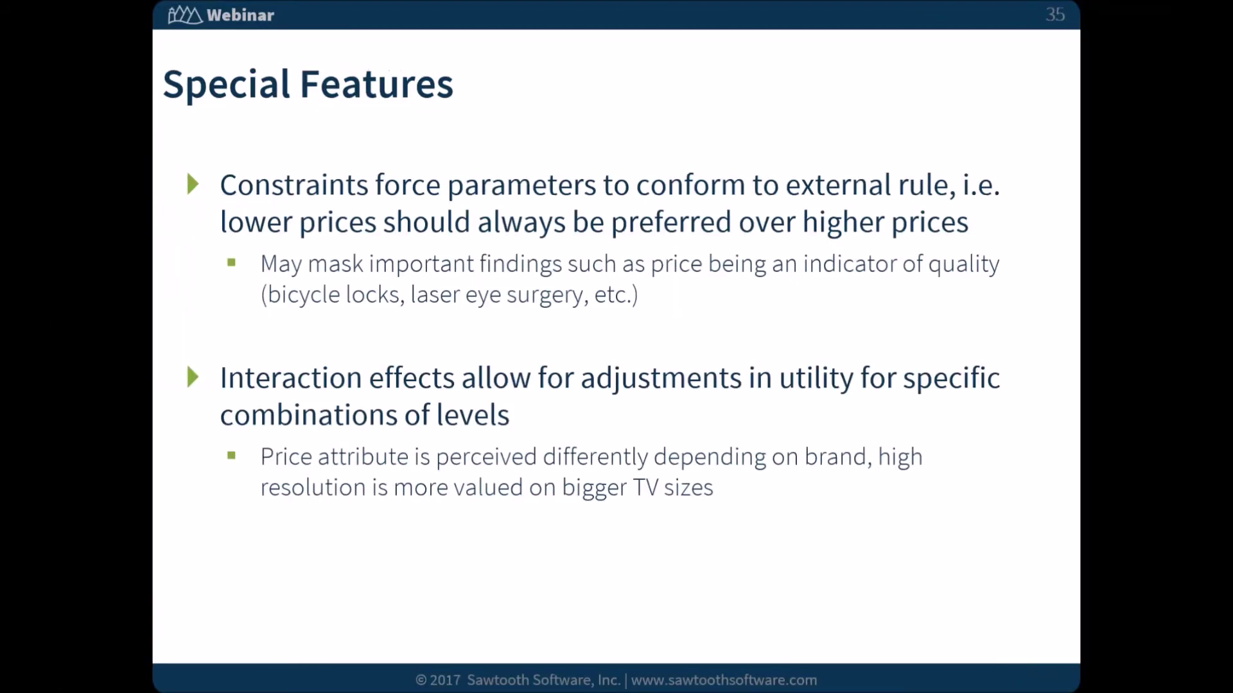
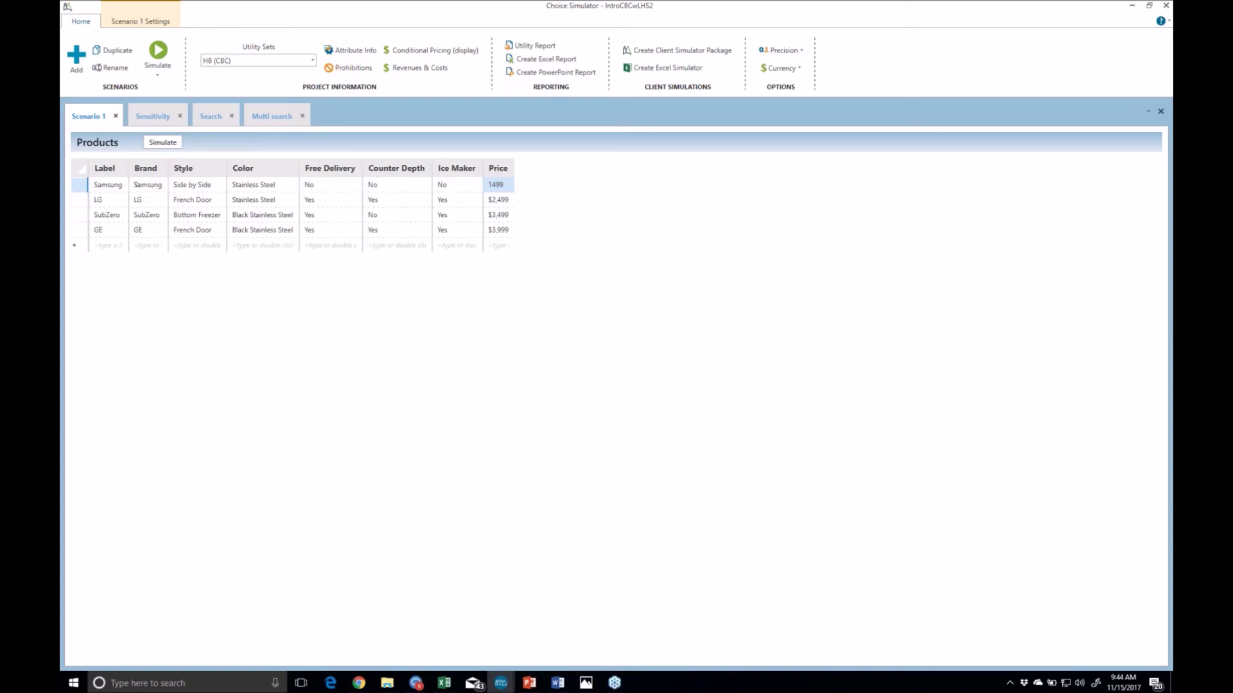
Step: Set the first product in Scenario 1 to brand Samsung and style Side by Side
click(153, 186)
click(152, 186)
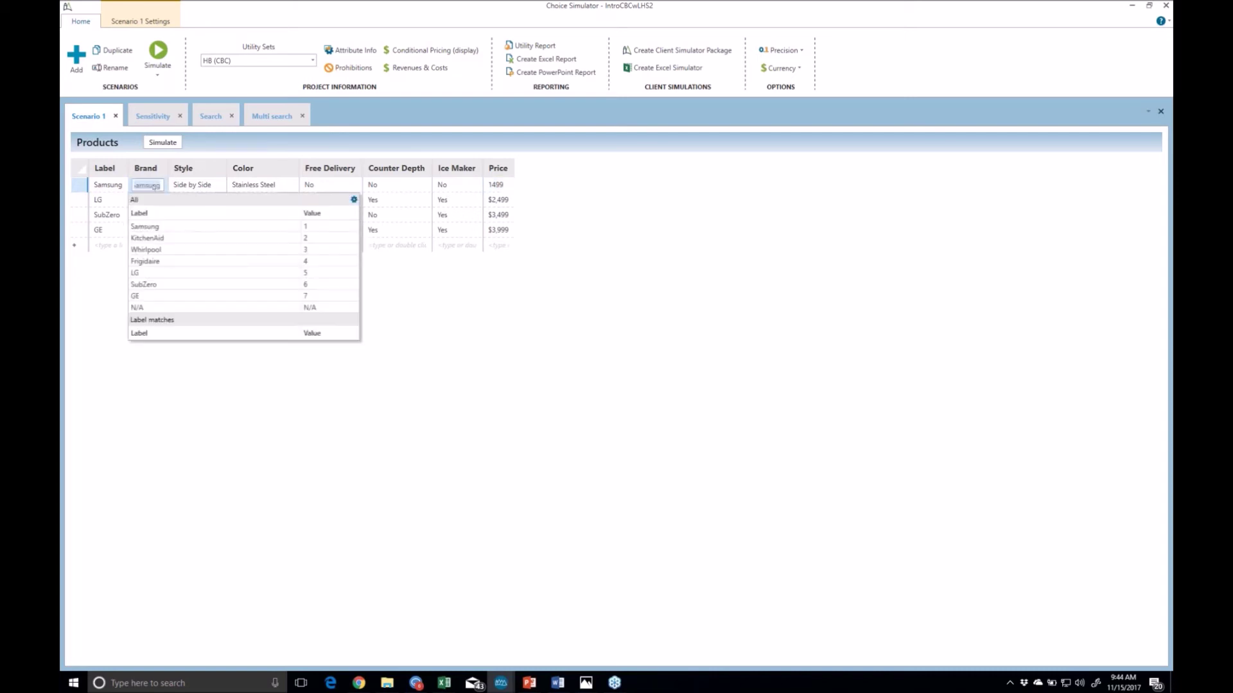
click(146, 227)
click(193, 185)
click(192, 184)
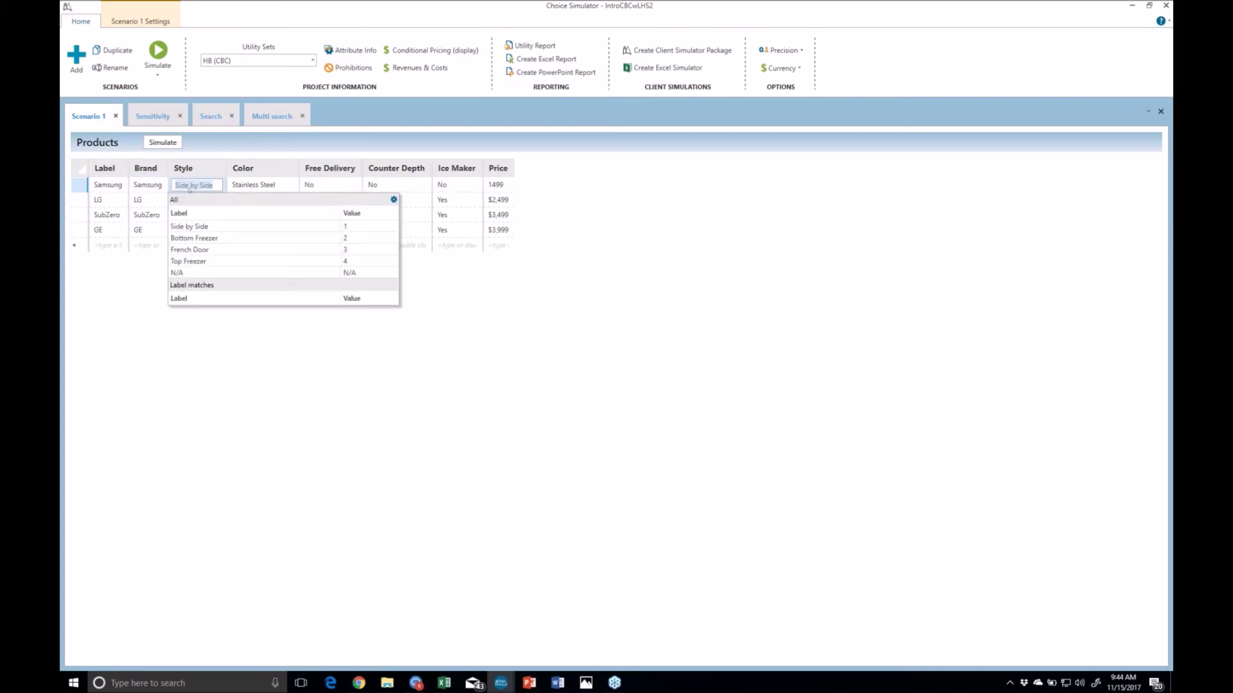
click(192, 227)
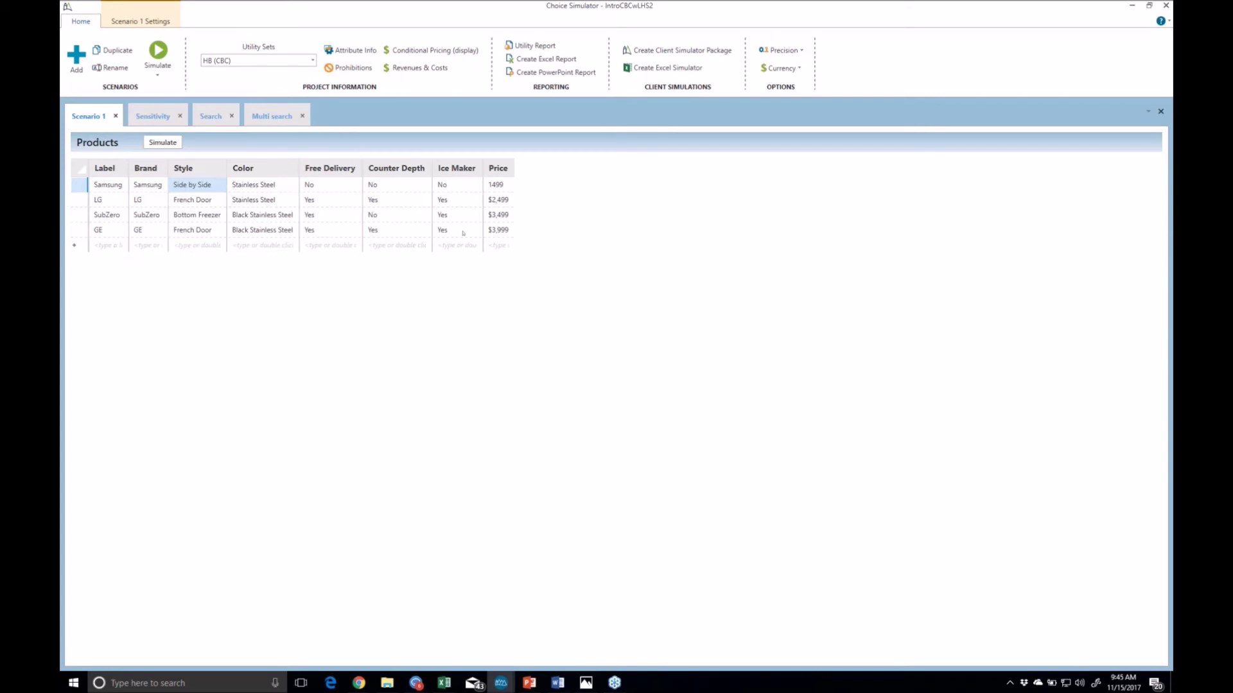
Step: Simulate Scenario 1 and examine the shares of preference and revenue of its products
click(165, 143)
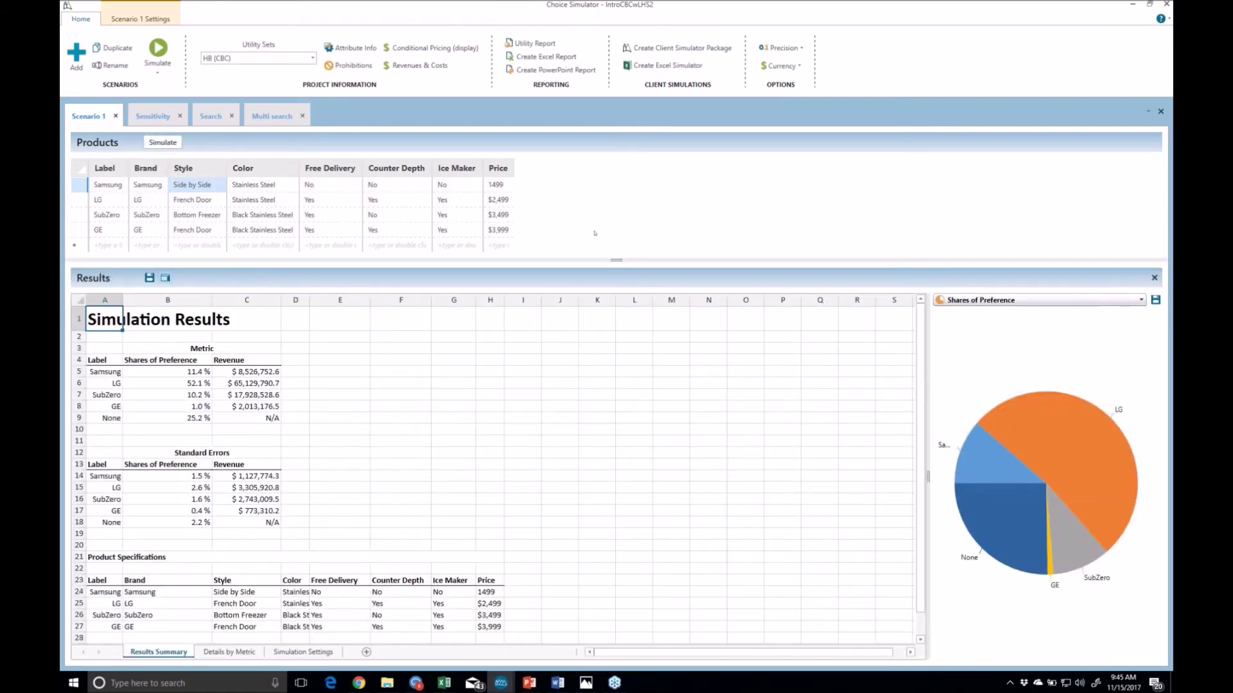
scroll(468, 384, down, 2)
scroll(468, 379, up, 2)
drag(168, 372, 159, 417)
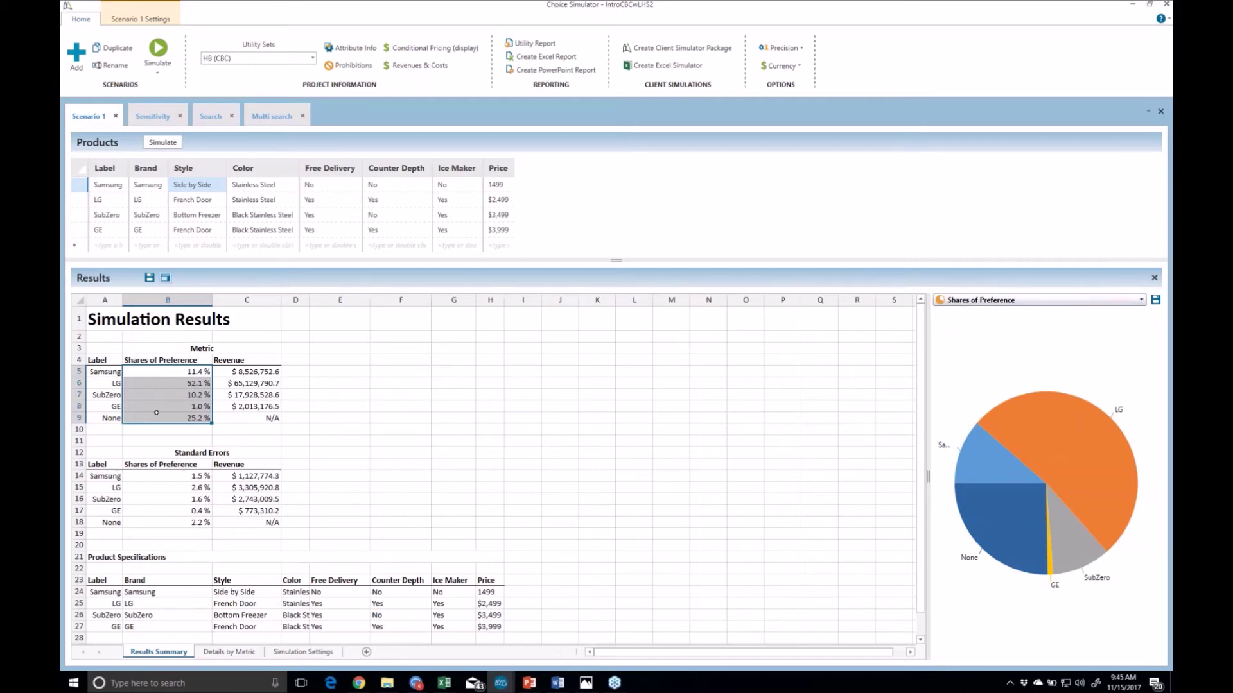
click(155, 434)
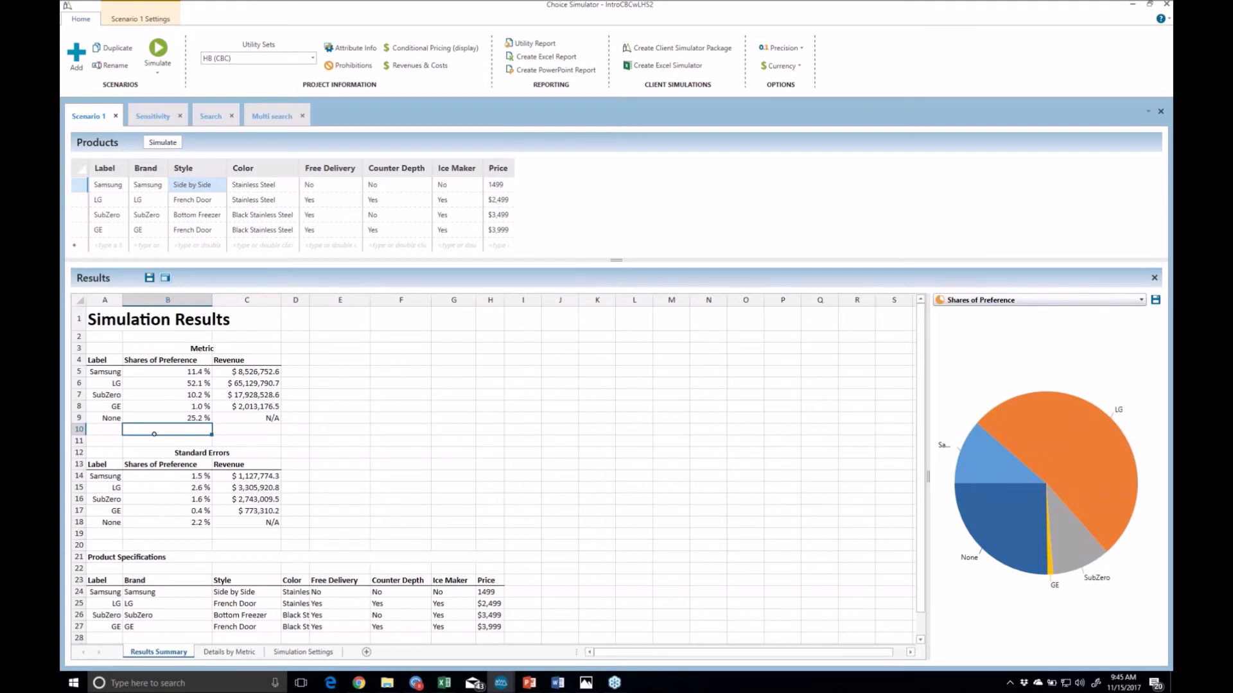
click(145, 385)
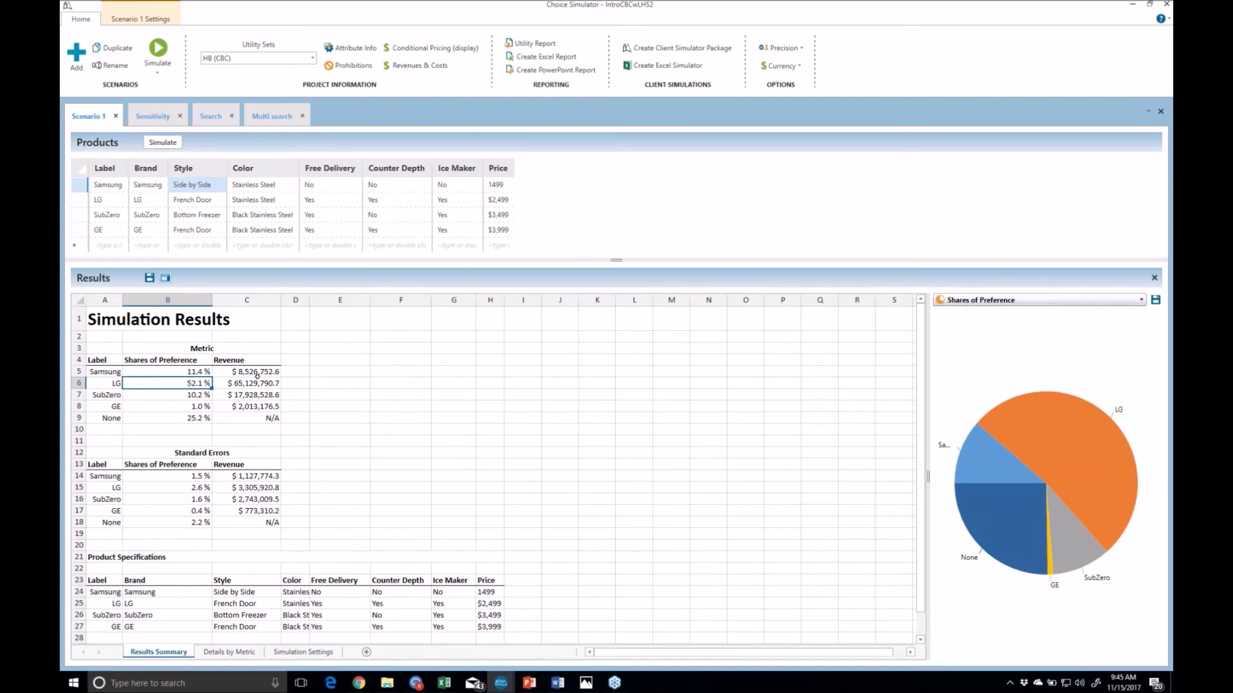
drag(254, 372, 256, 418)
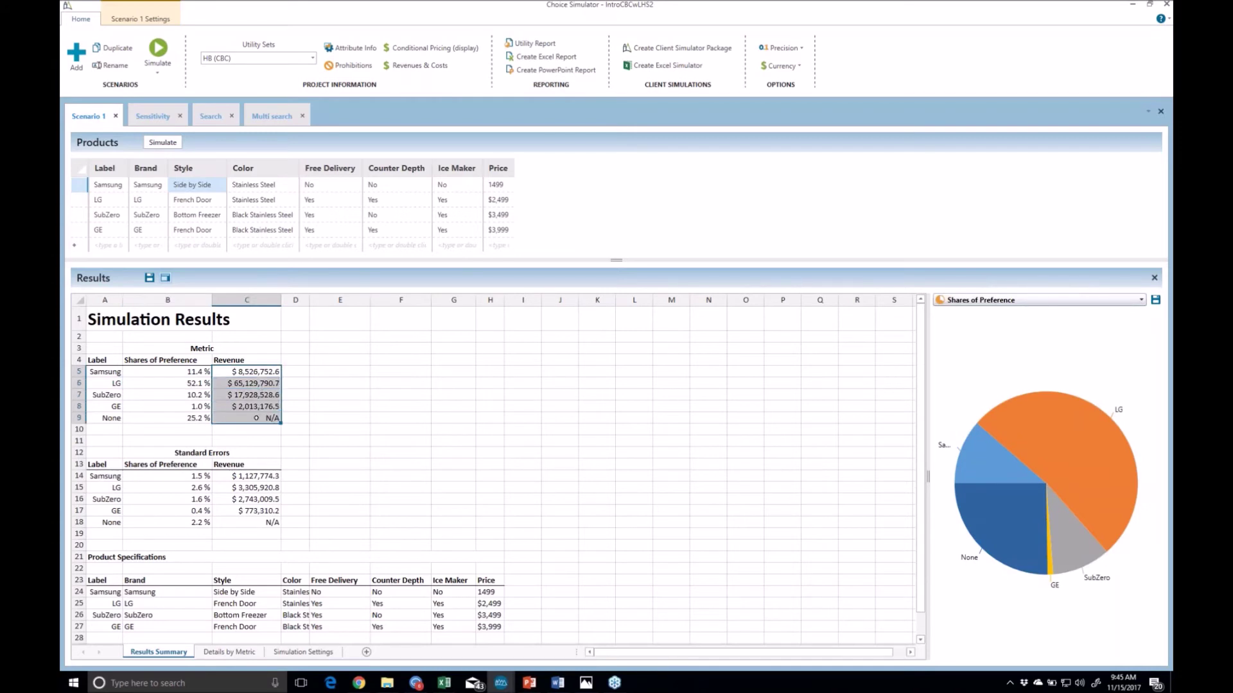
click(249, 373)
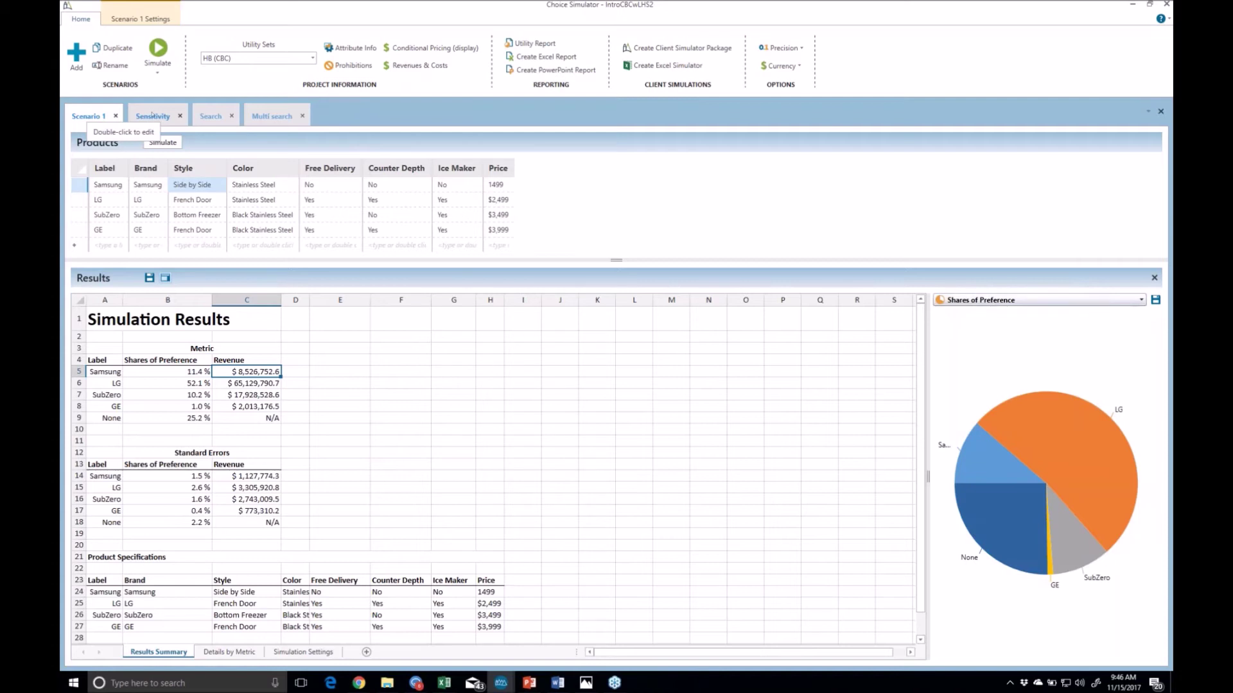
Step: Open the Sensitivity scenario and examine GE's shares of preference at the 1499, 1999 and 2499 prices
click(152, 115)
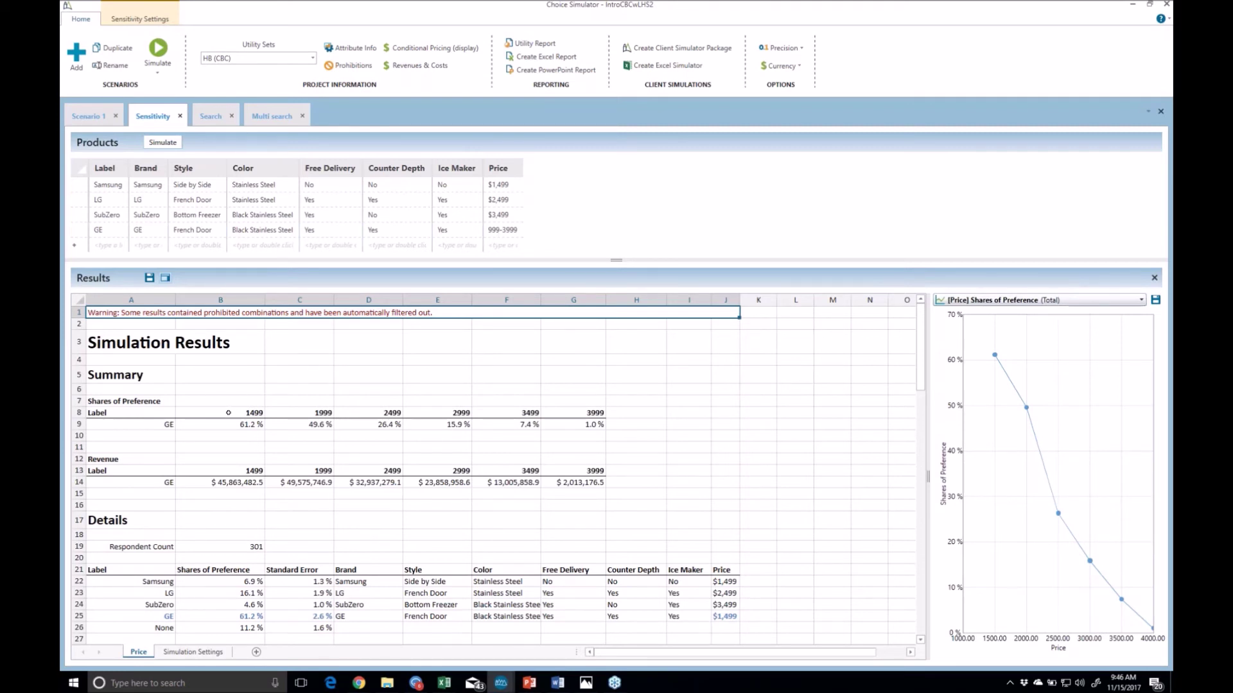
click(227, 413)
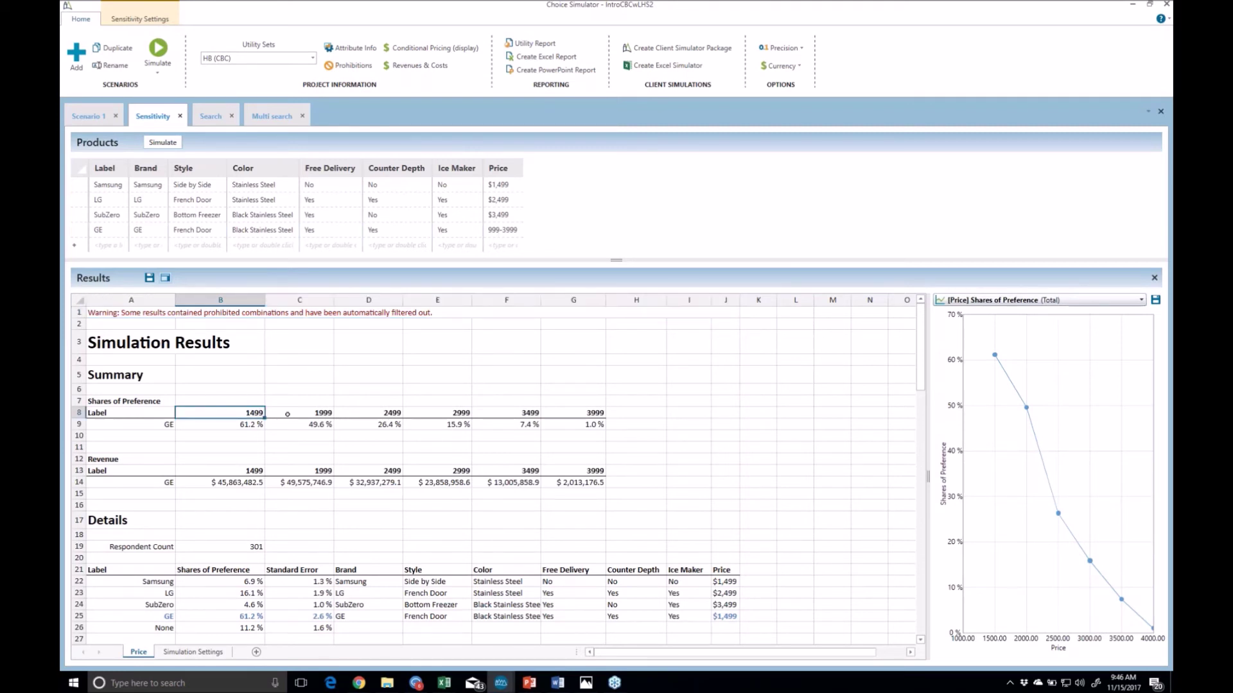
click(287, 414)
click(369, 418)
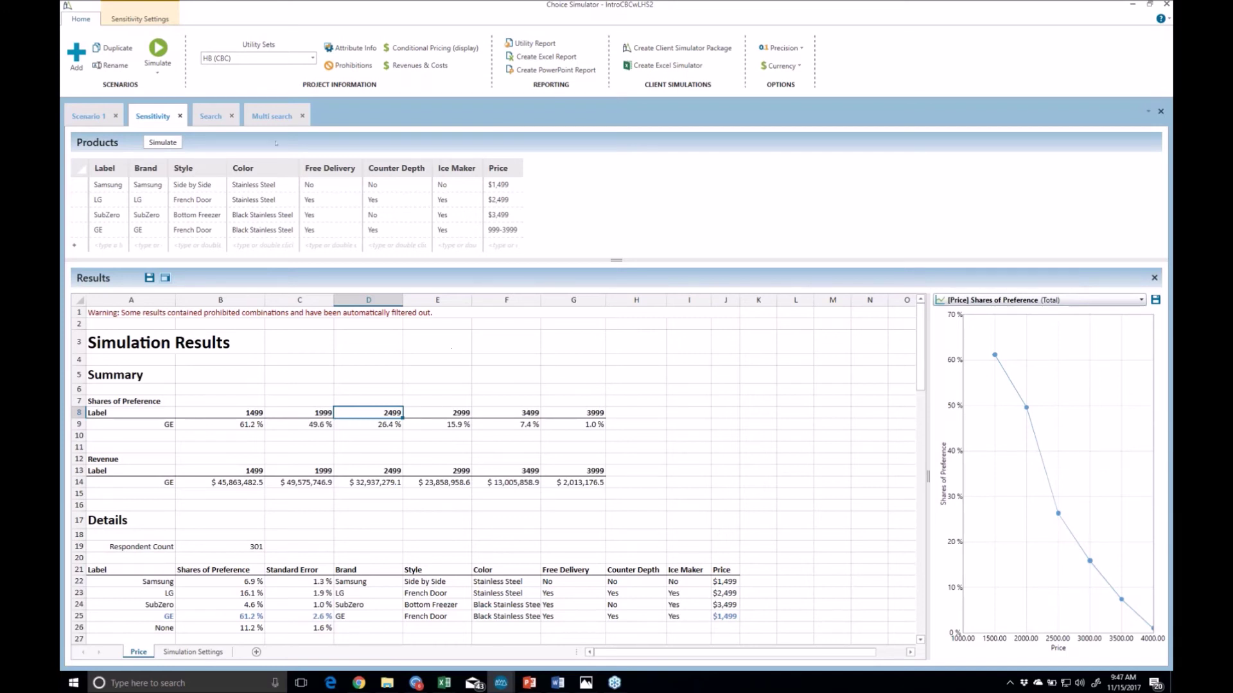
Step: Open the Search scenario, review its range behavior choices and select Search (Exhaustive)
click(211, 116)
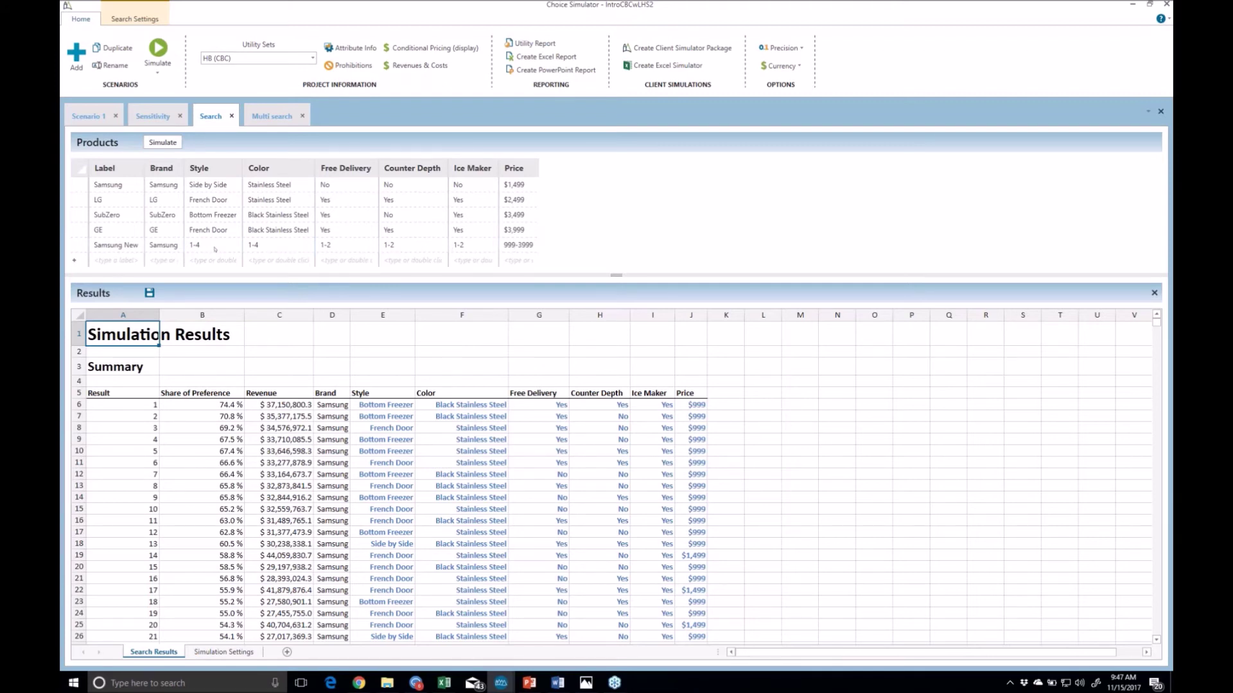
click(132, 20)
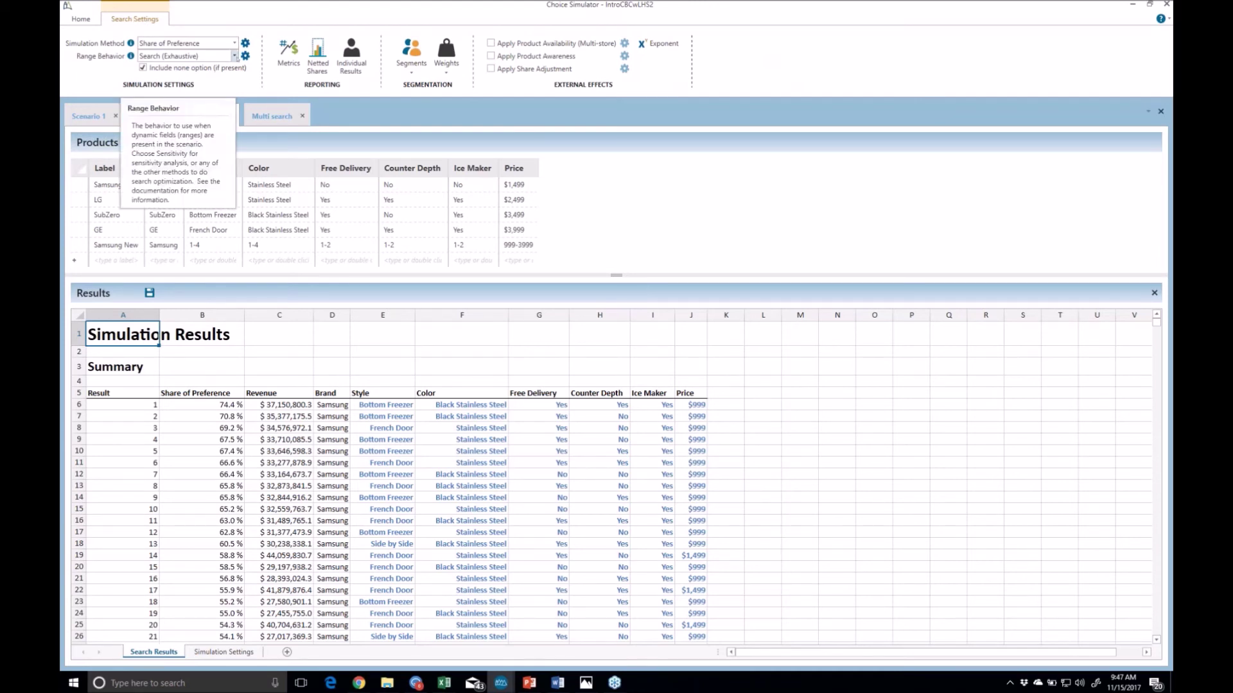
click(235, 57)
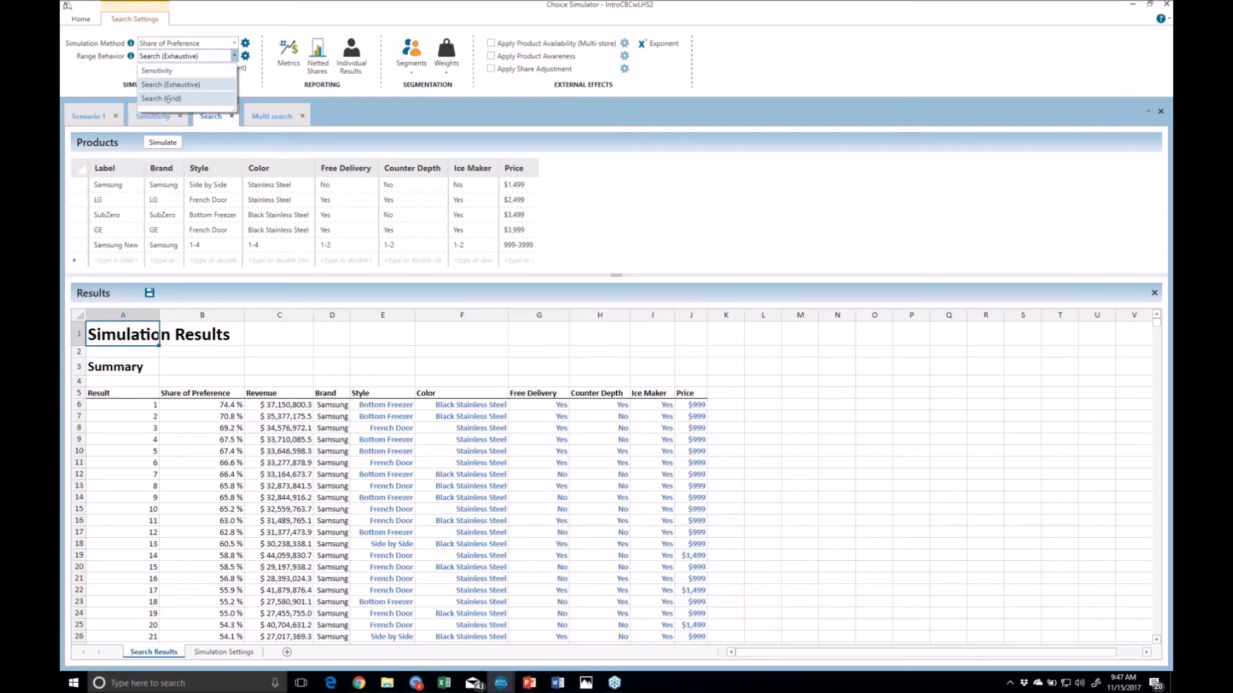
click(170, 84)
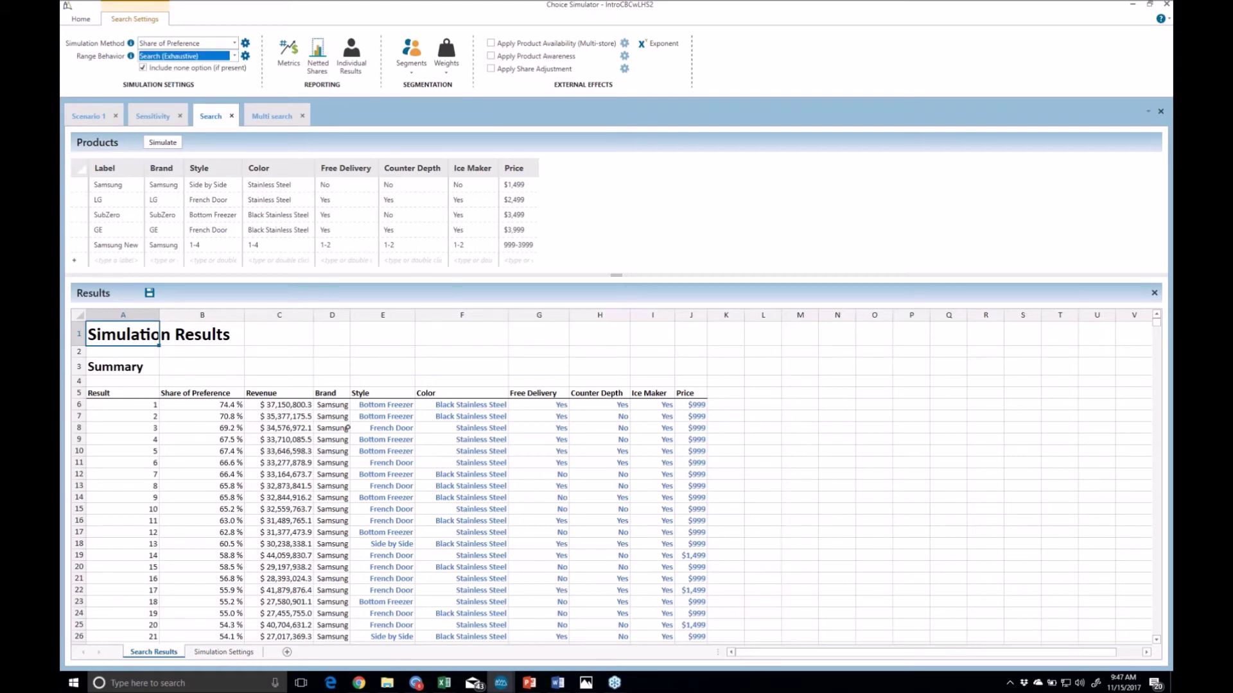
Step: Examine the top-ranked Samsung search result's color, free delivery, counter depth, ice maker and price
click(122, 405)
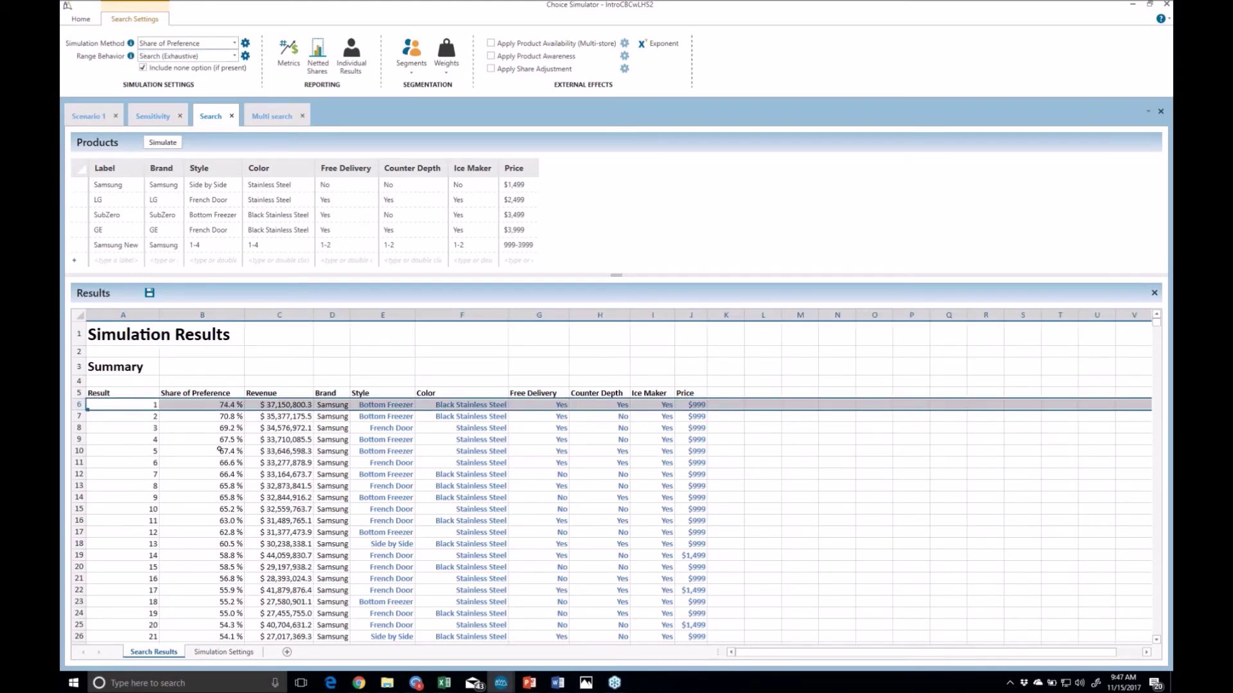
click(459, 405)
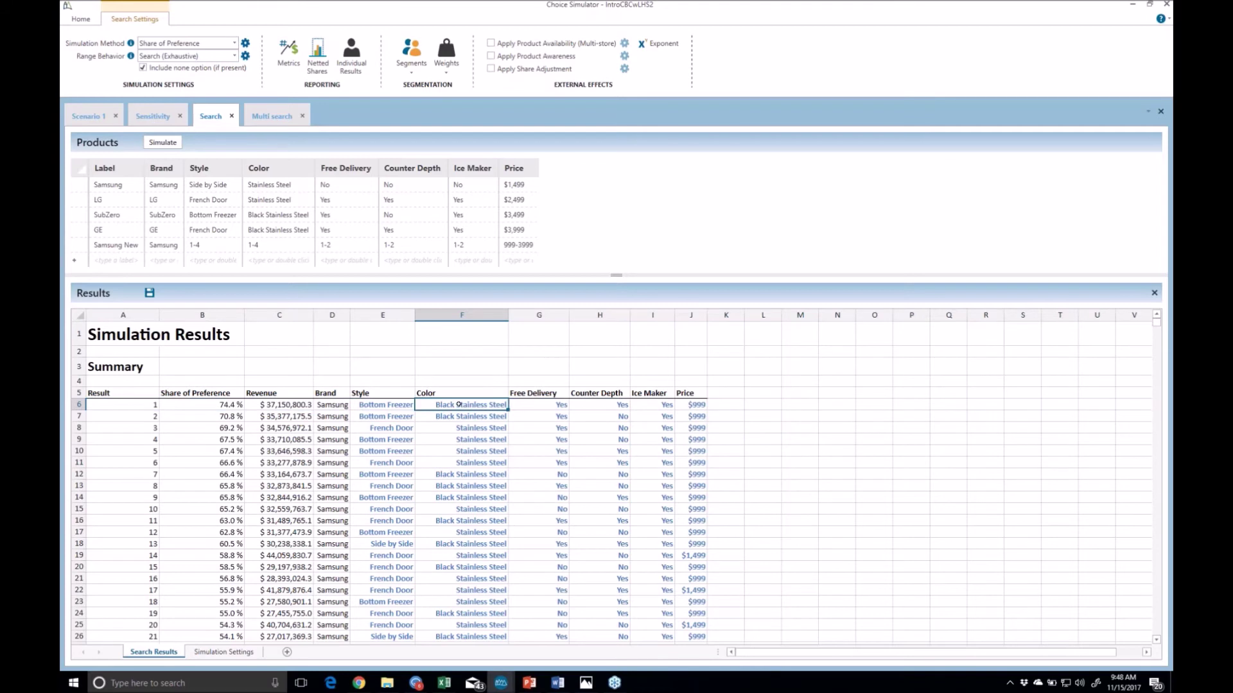
click(521, 406)
click(601, 405)
click(653, 408)
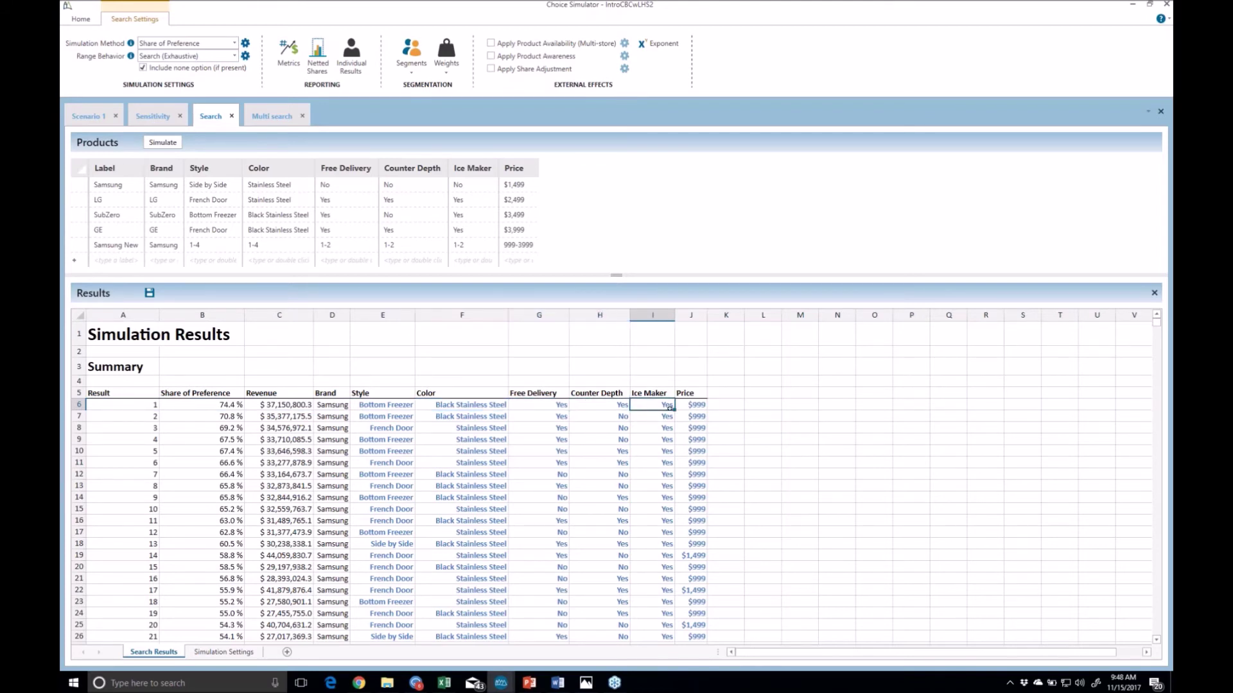
click(685, 405)
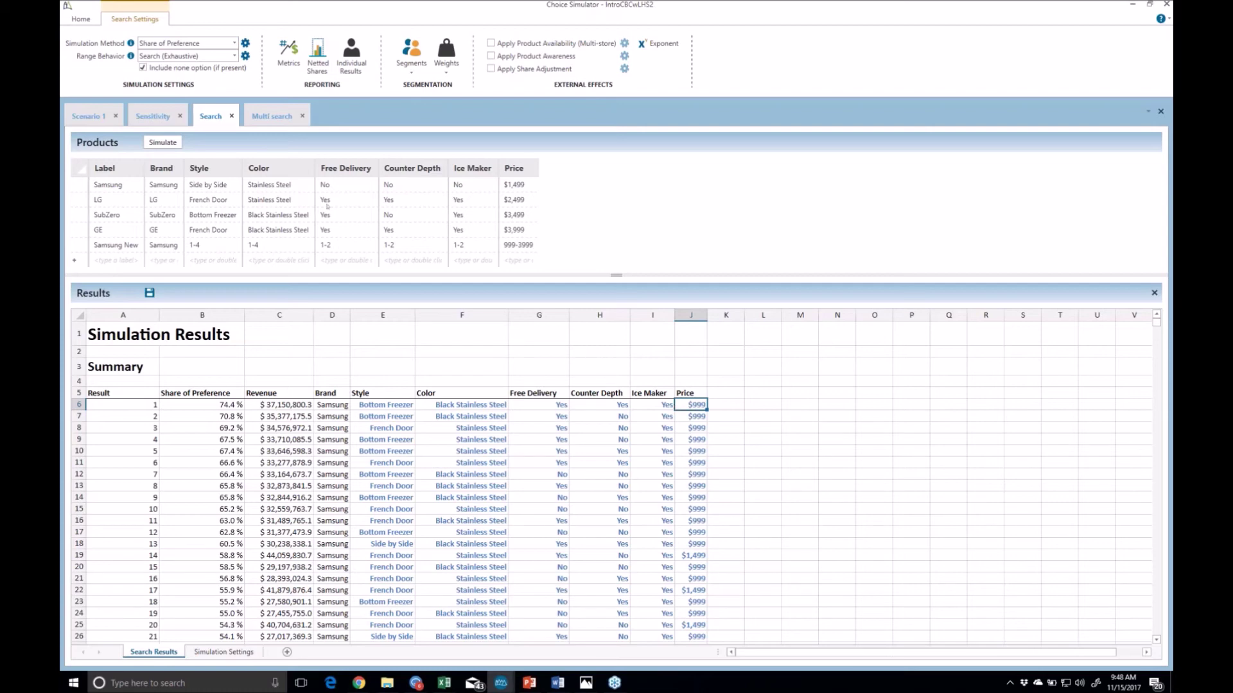
Step: Open the Multi search scenario and review the objectives in its search settings, leaving without changes
click(268, 119)
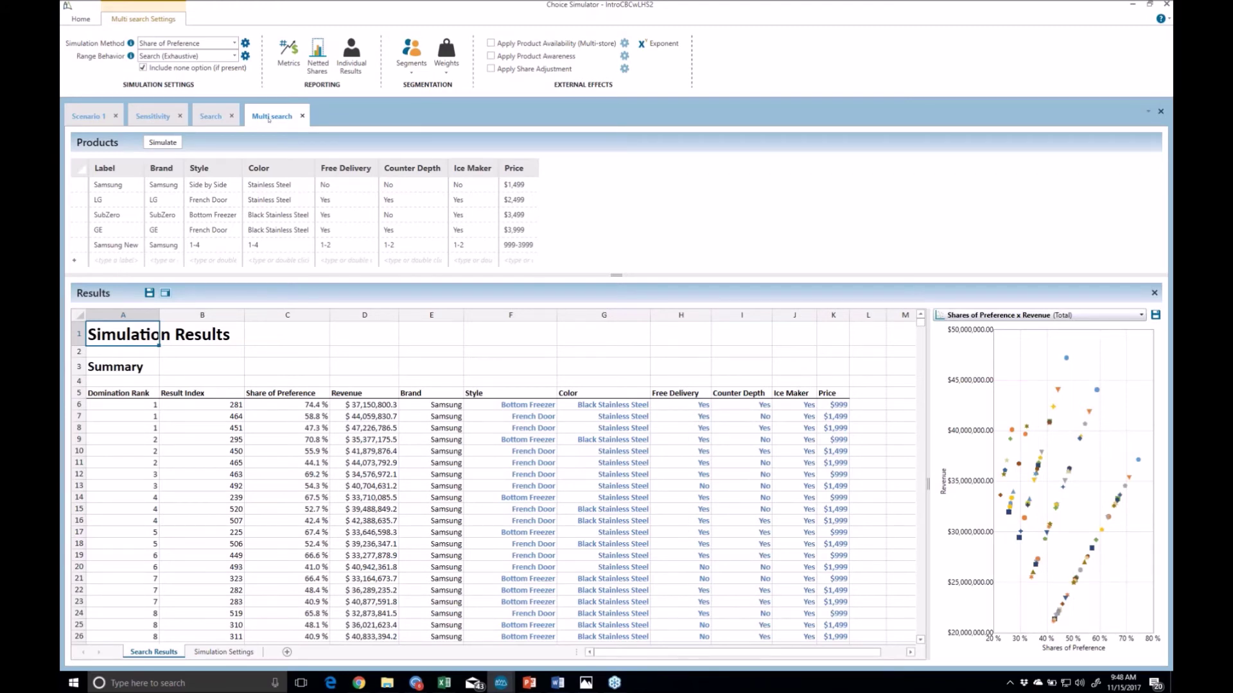
click(245, 56)
click(438, 203)
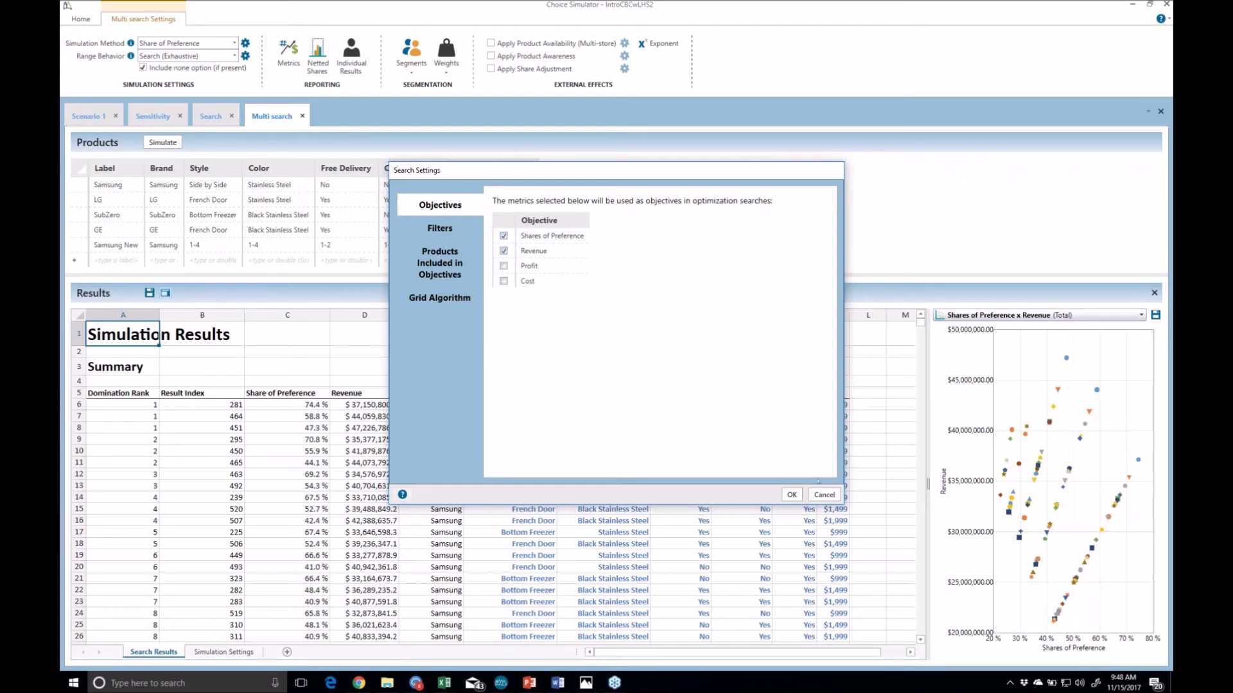
click(825, 494)
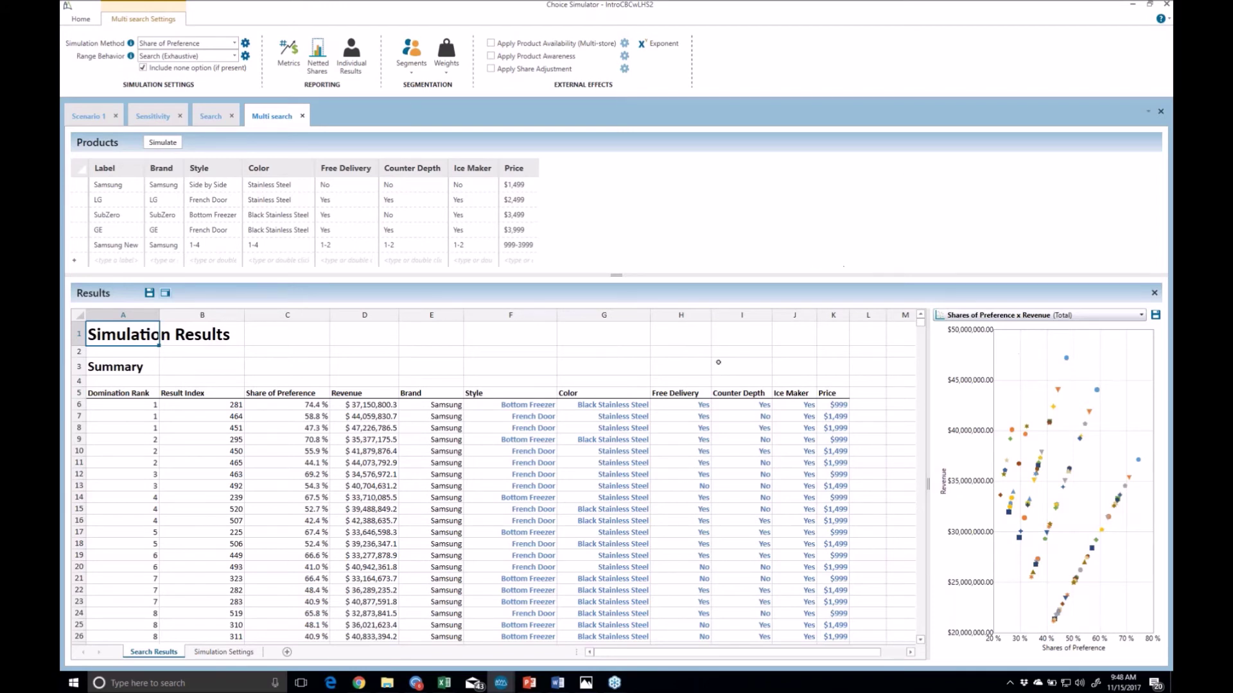
Step: Compare the share of preference, revenue and price of the domination rank 1 results in the Multi search summary
drag(129, 405, 126, 425)
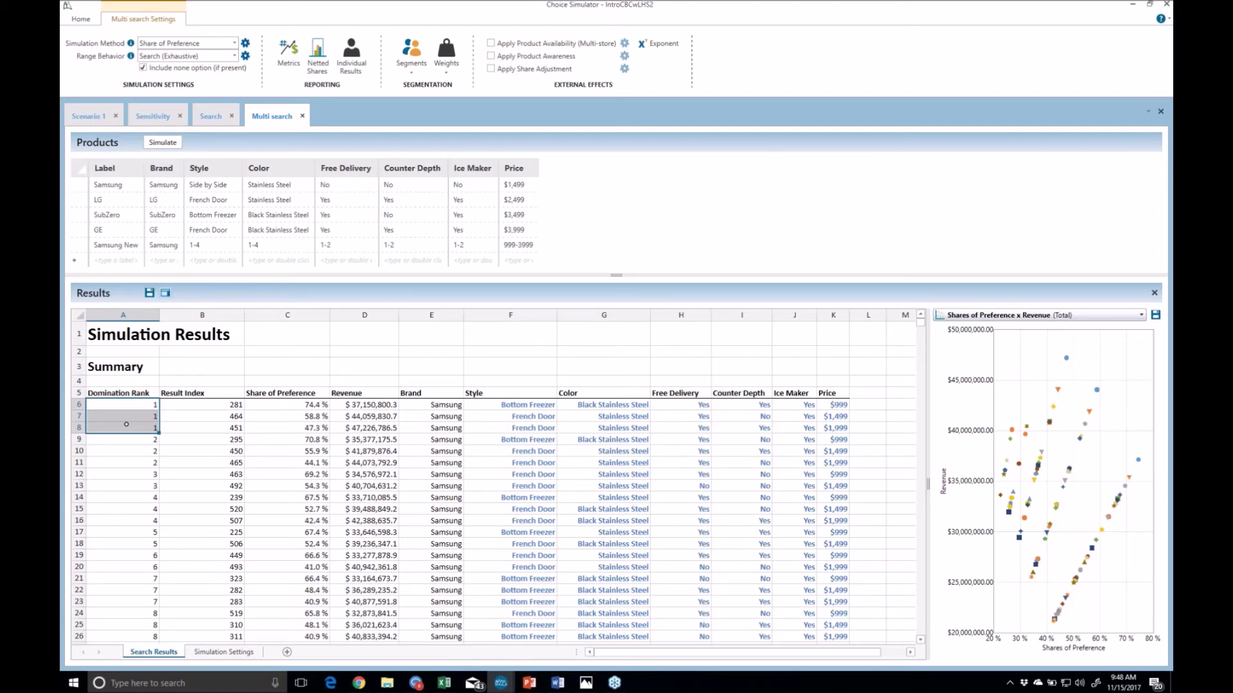
click(294, 405)
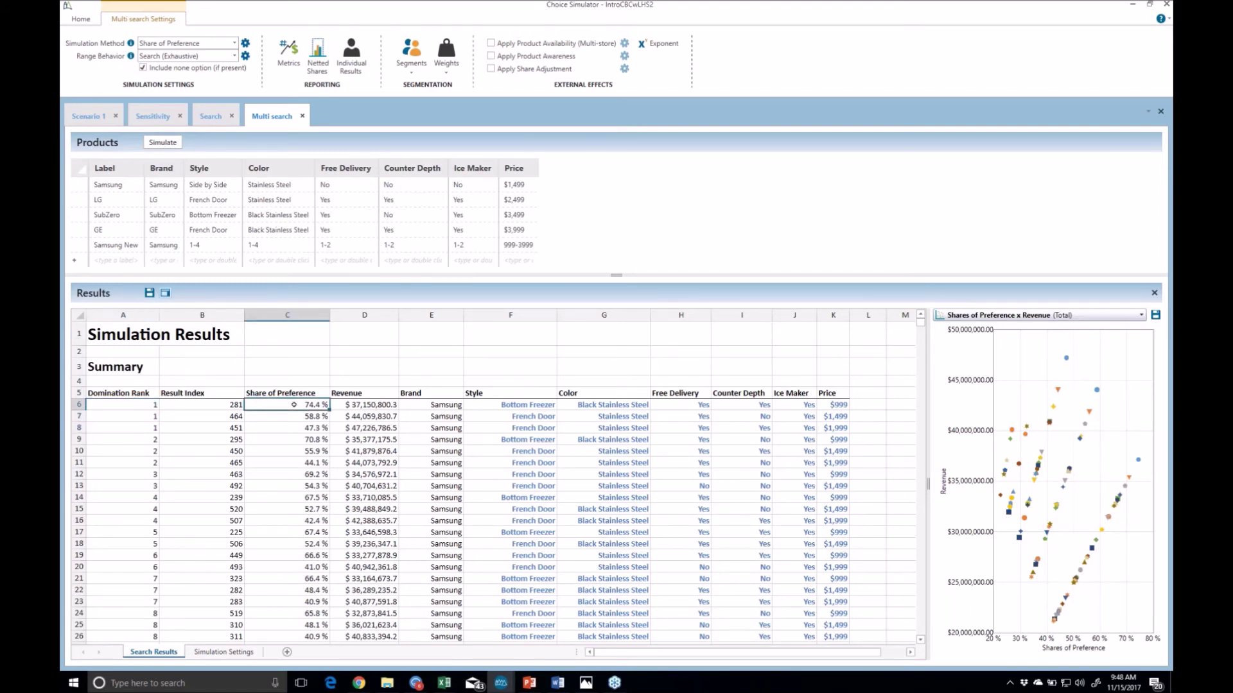
click(360, 406)
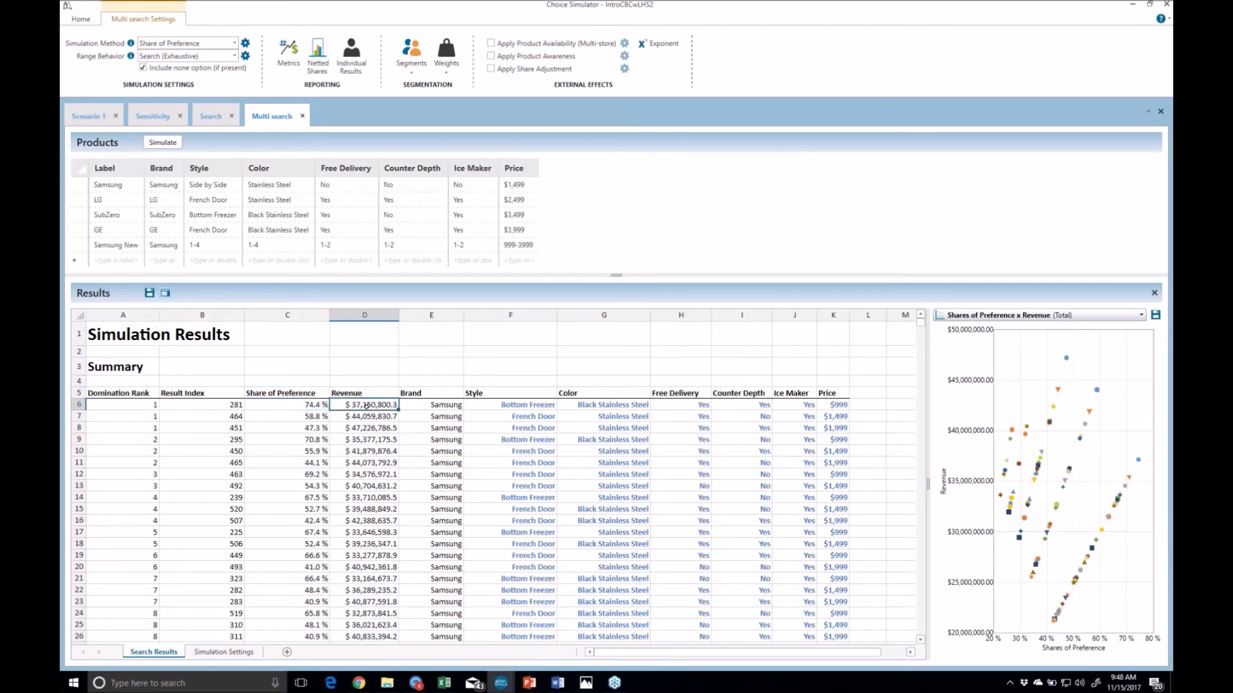
click(296, 417)
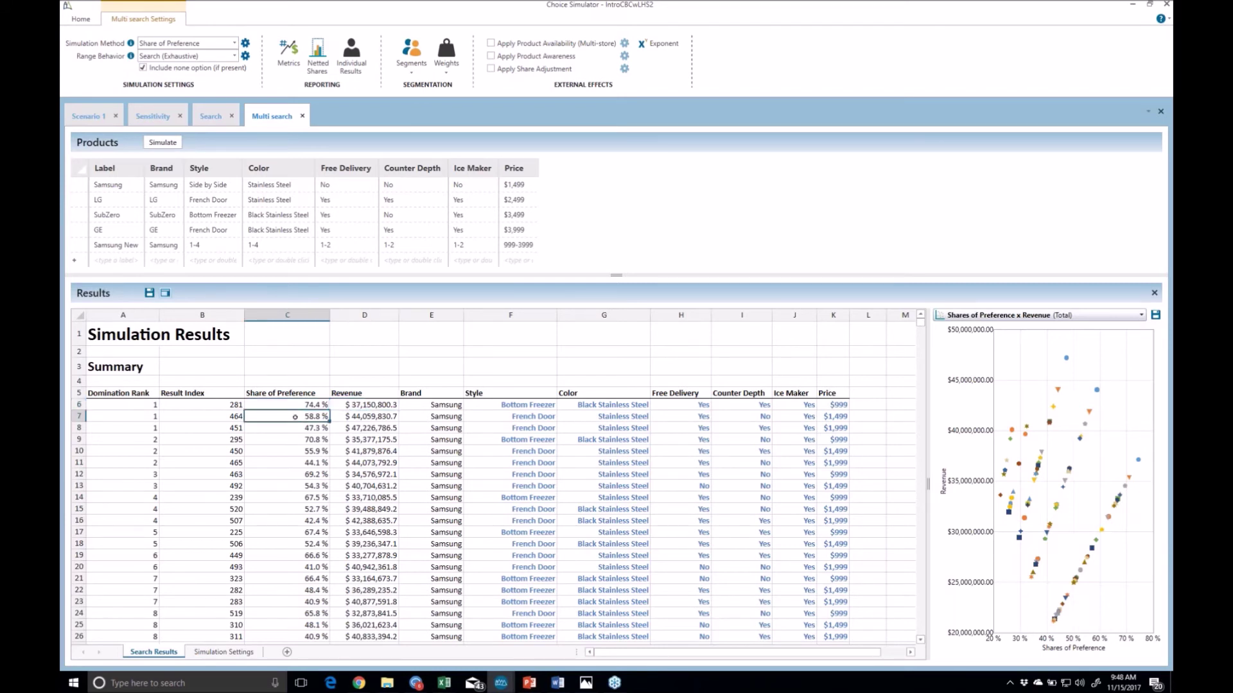
click(346, 416)
click(306, 429)
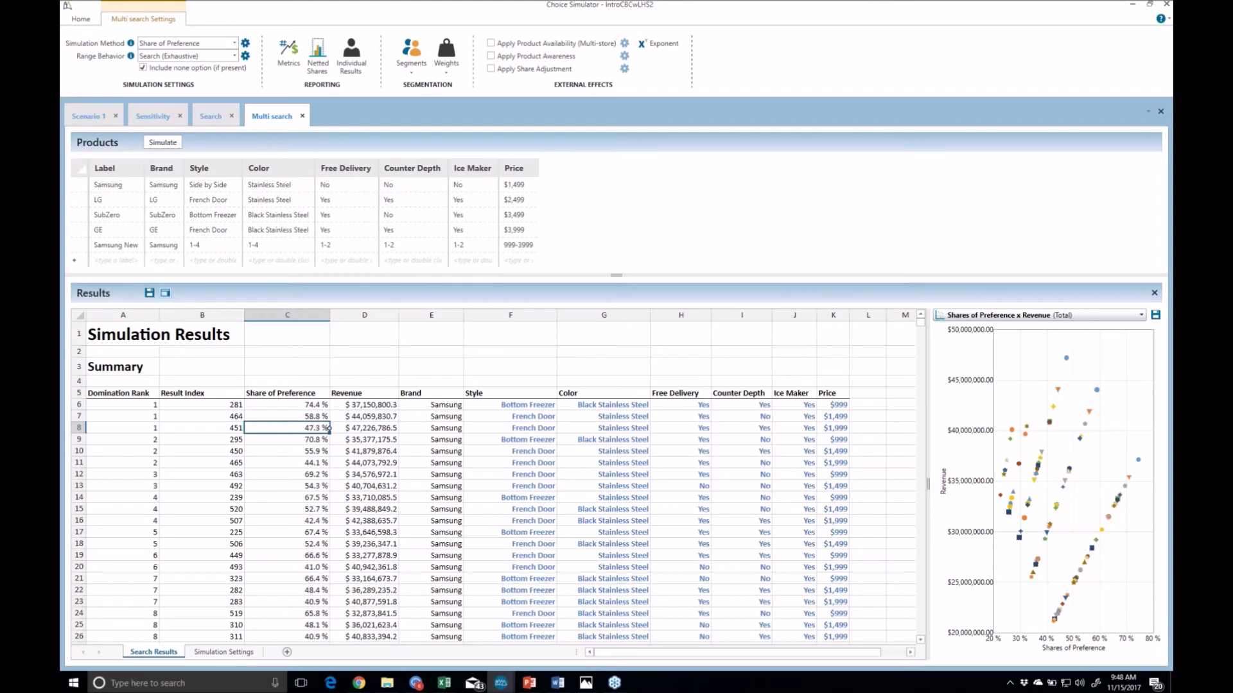
click(357, 428)
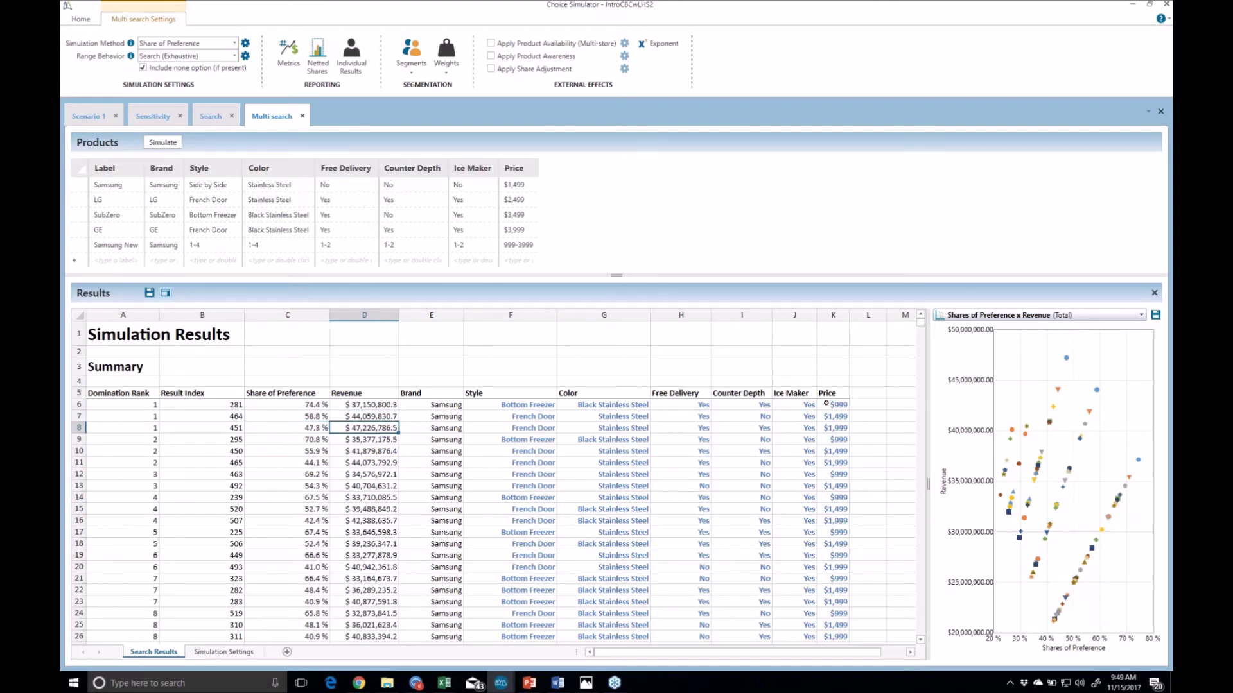
drag(827, 405, 827, 428)
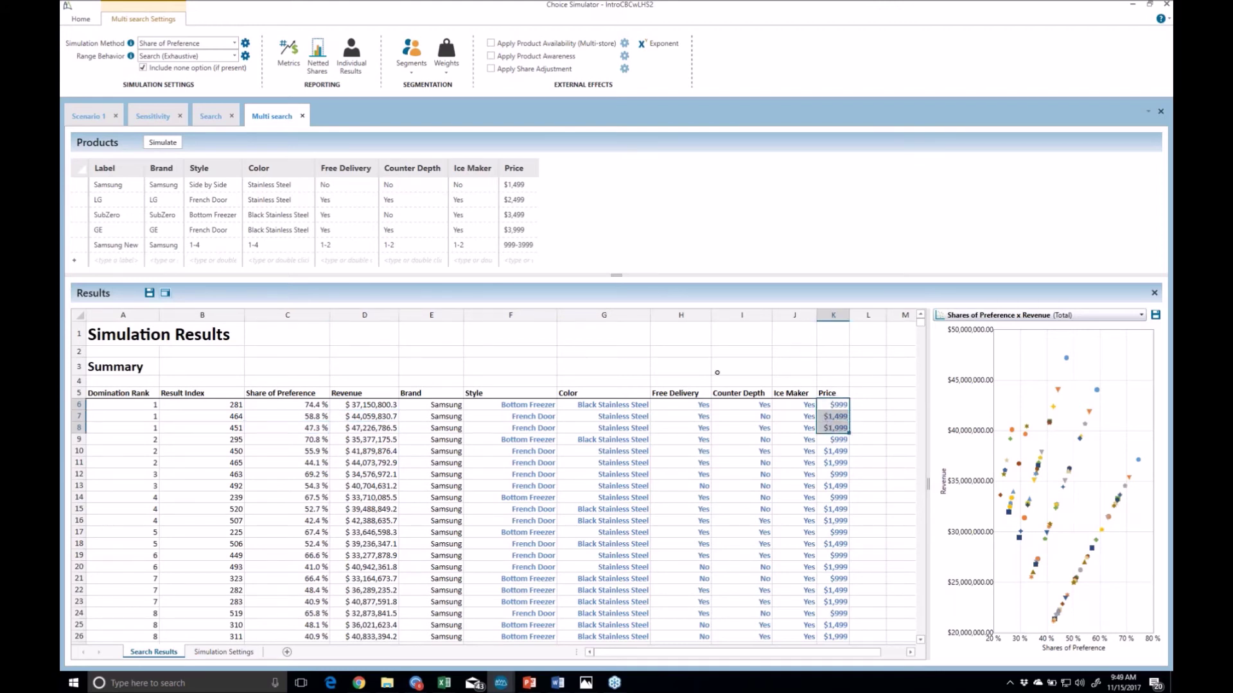
click(667, 352)
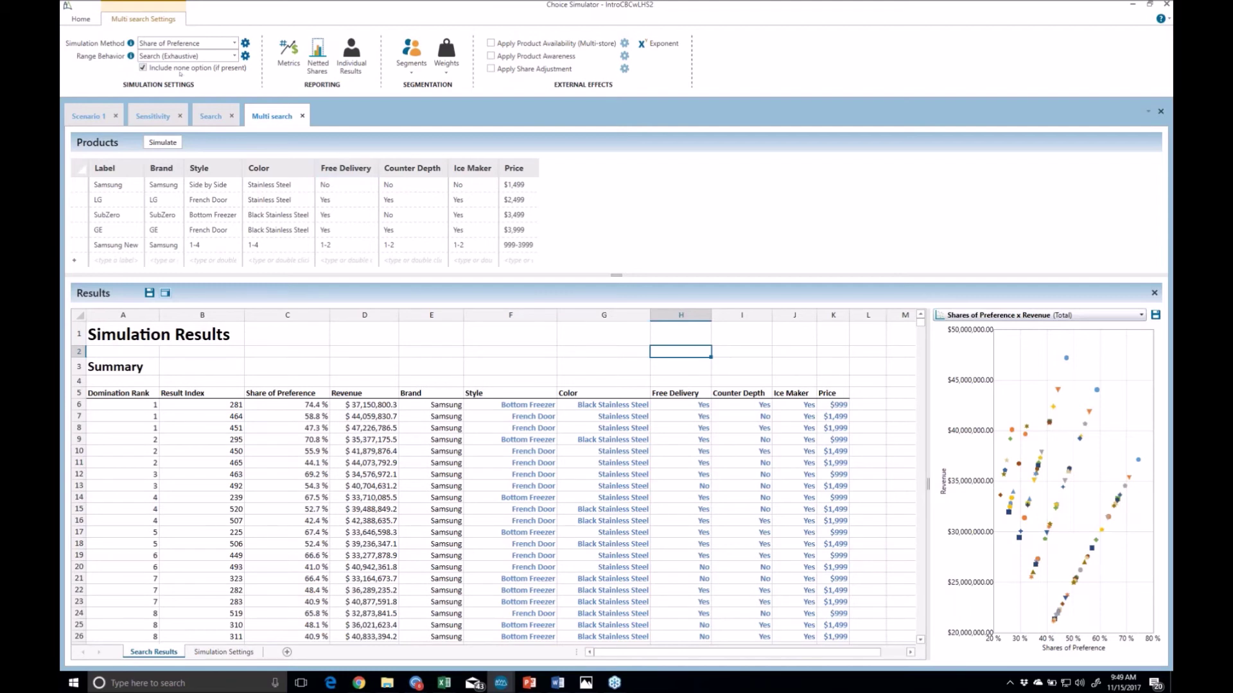
Step: Switch to the Simulator.xlsx workbook in Excel and look through its FiltersWeights, Product Coding and Share Calculation sheets, returning to the Front Page
click(84, 19)
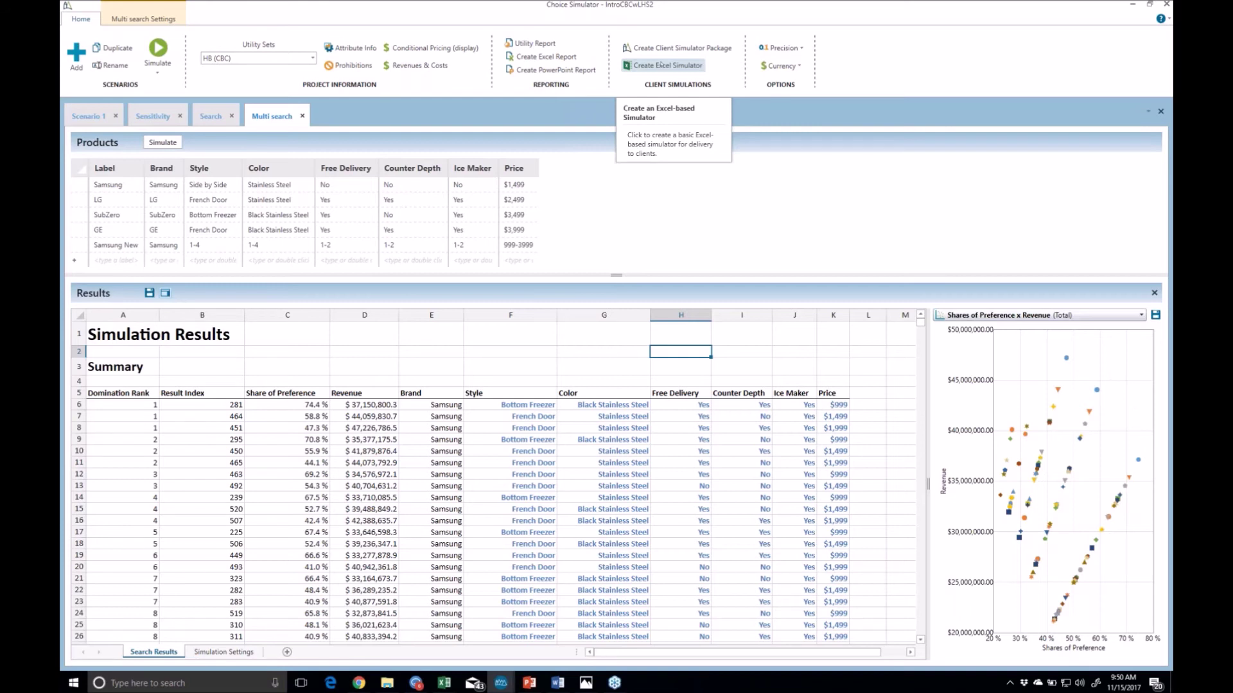
mouse_move(443, 683)
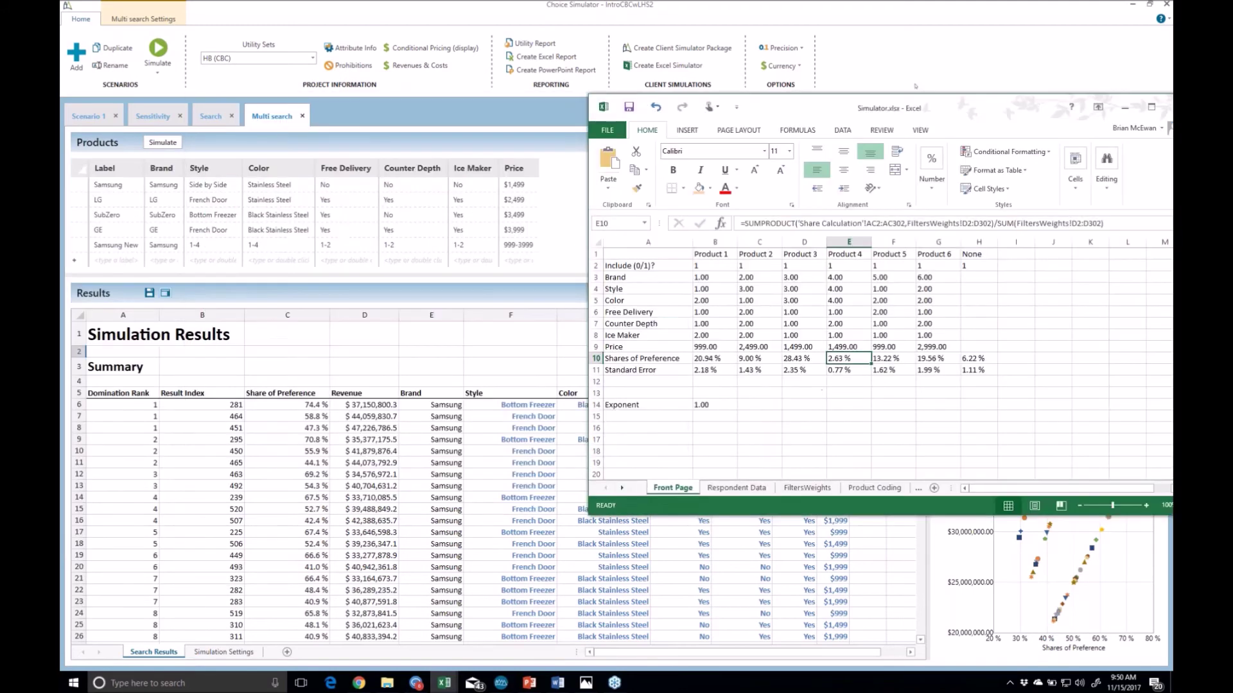
drag(846, 493, 848, 492)
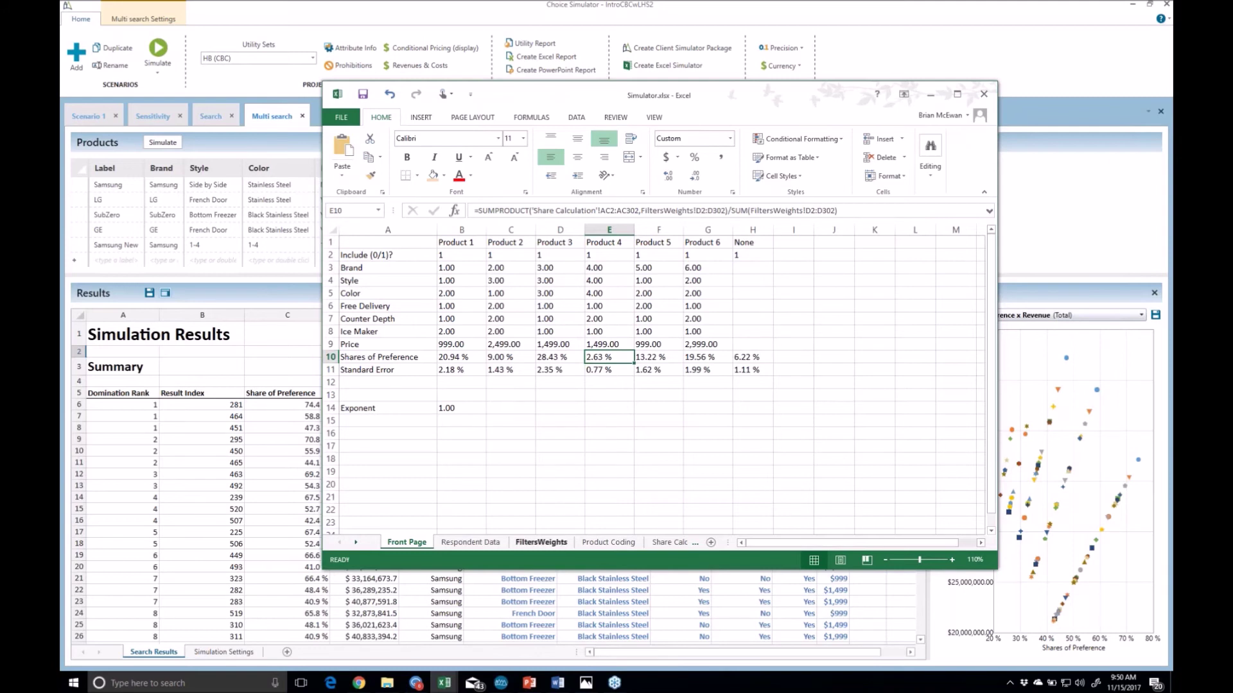
click(545, 542)
click(599, 542)
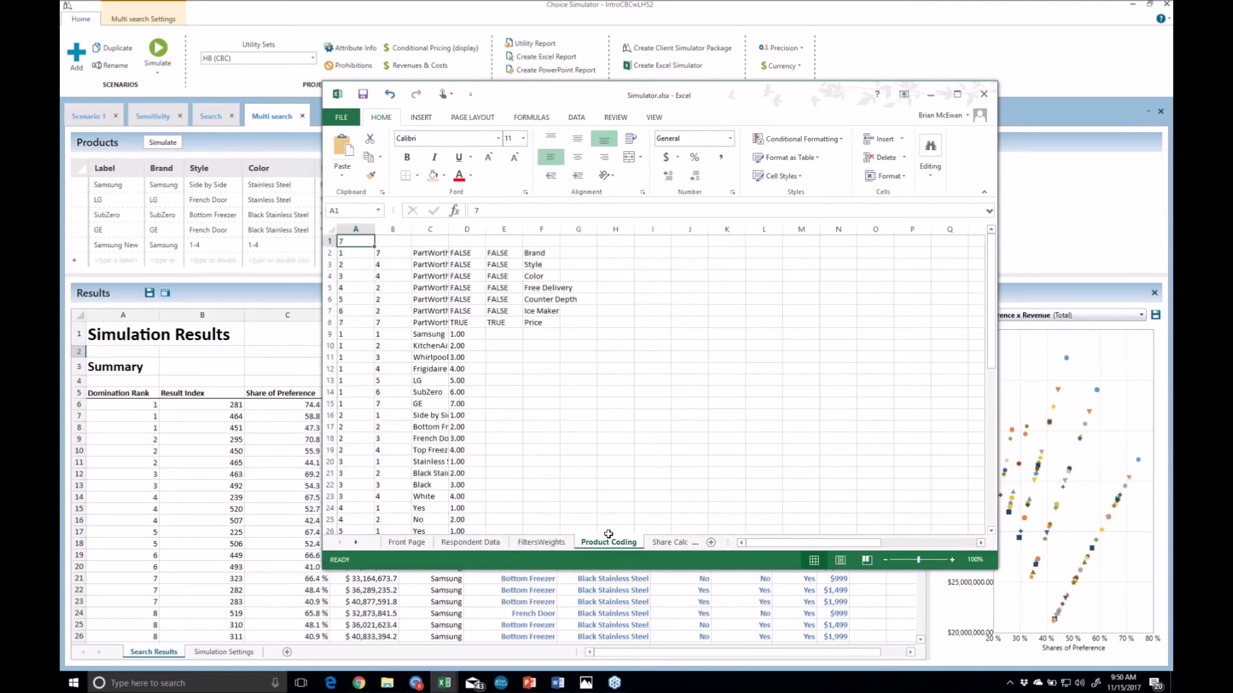
click(659, 543)
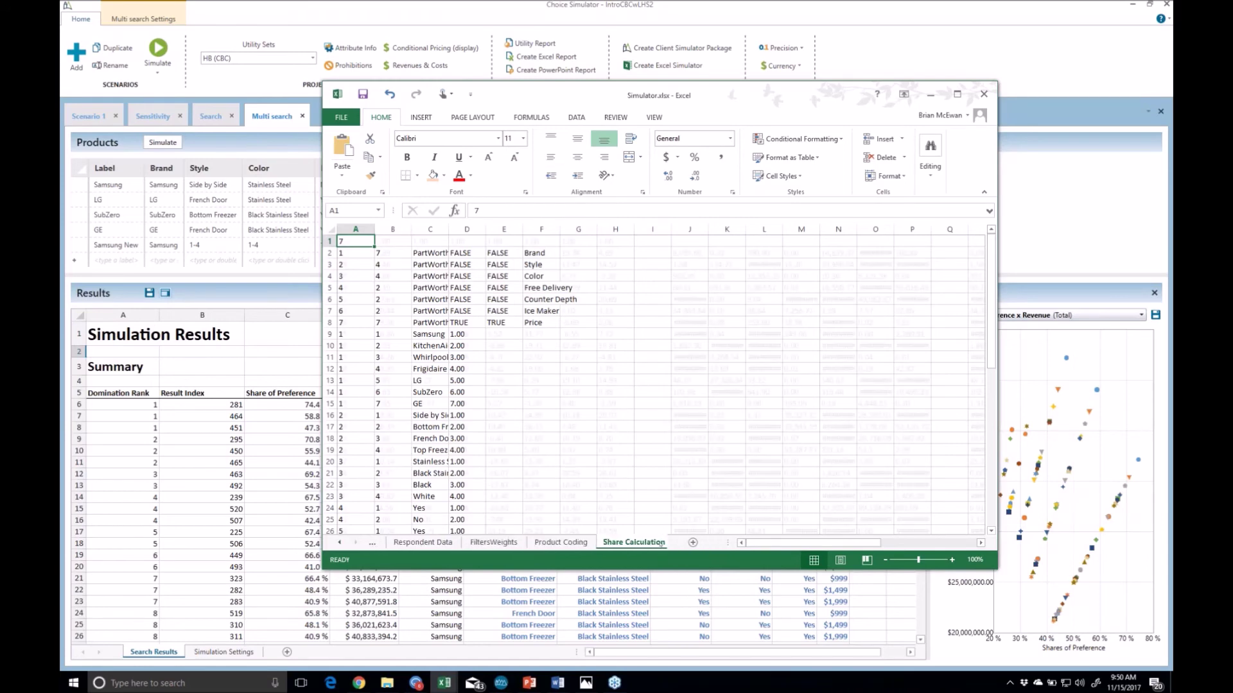
click(339, 542)
click(404, 542)
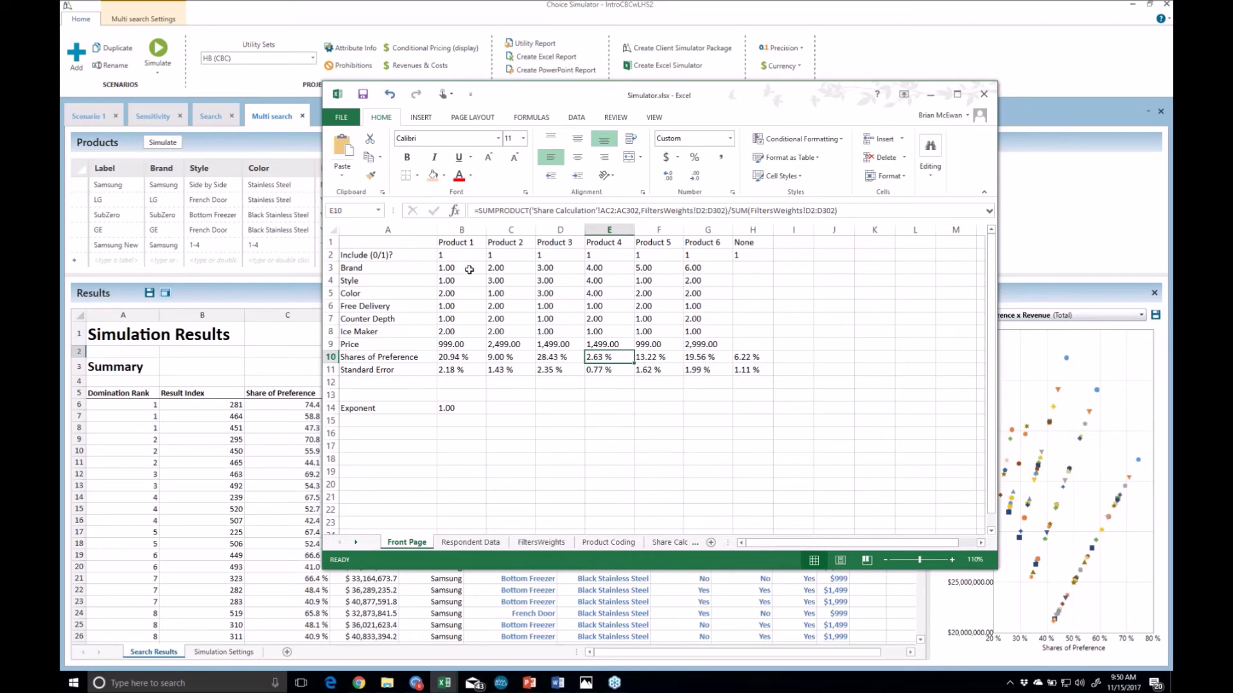
Step: Examine Product 2's brand code and the shares of preference across all products and None on the Front Page
click(504, 268)
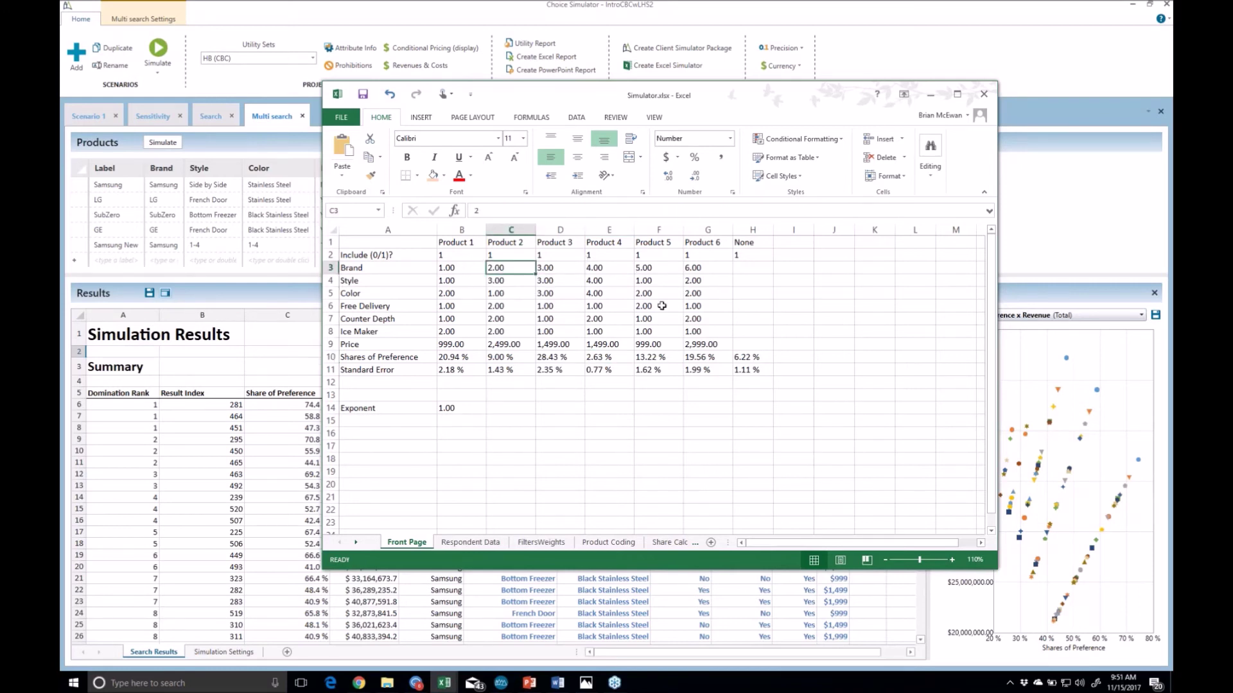
drag(449, 358, 740, 361)
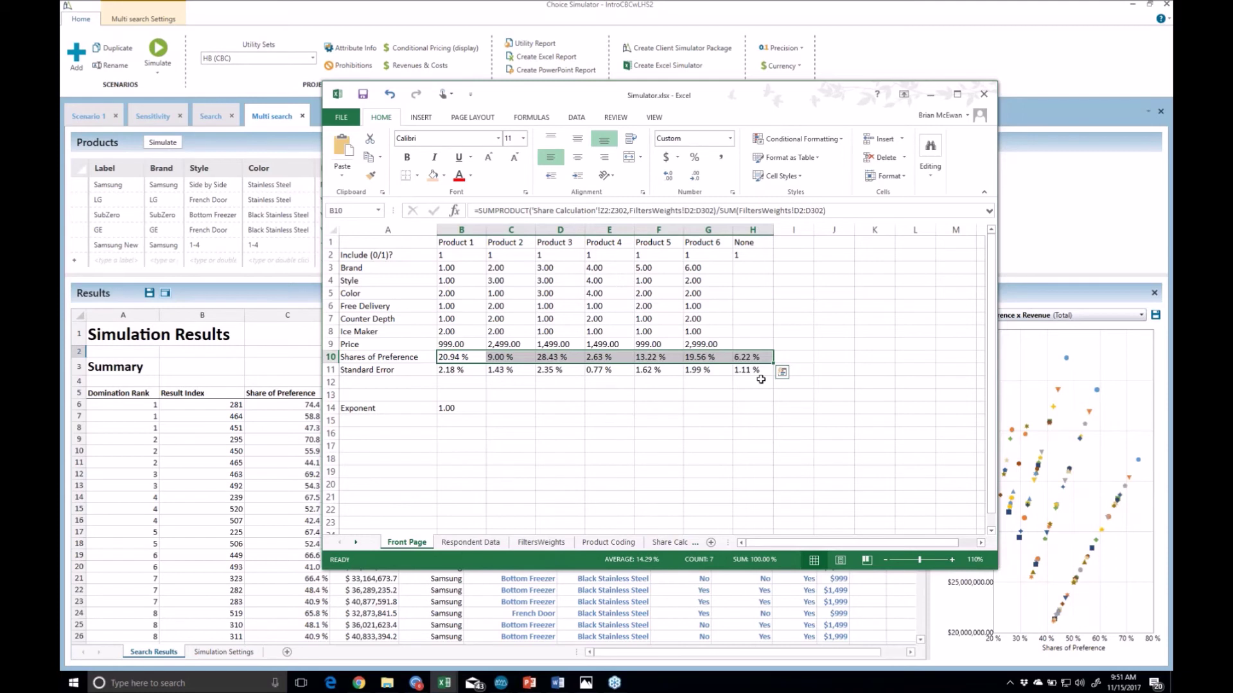
click(838, 343)
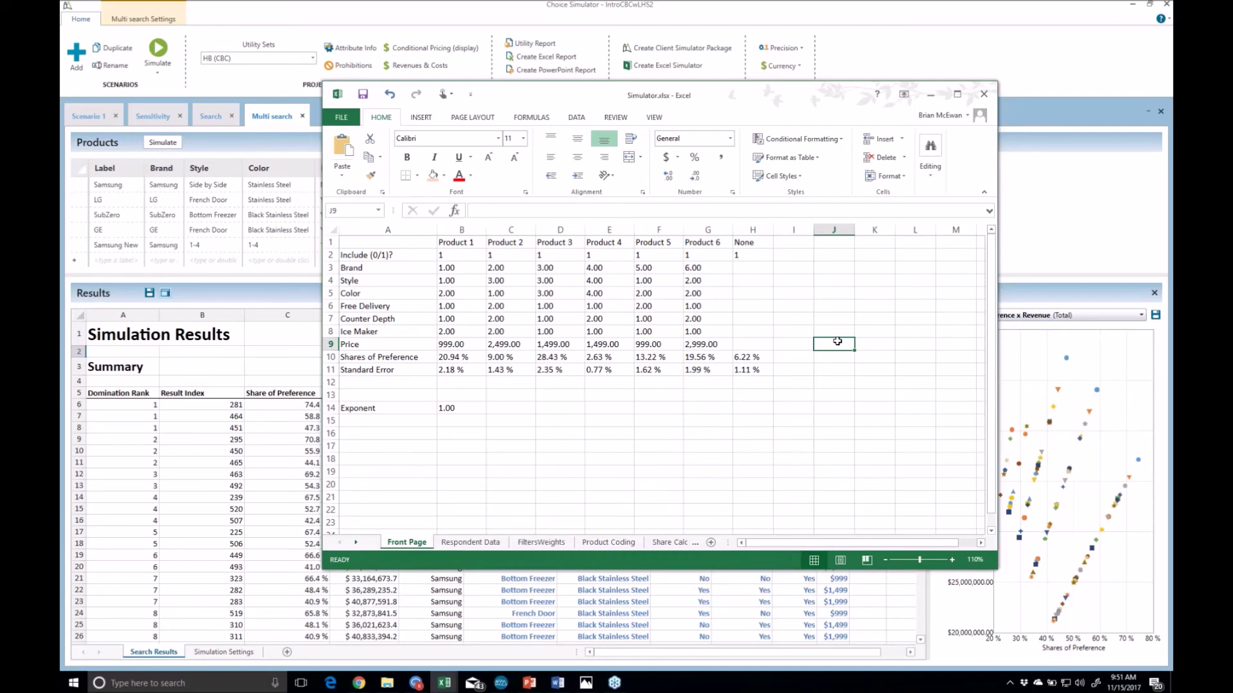
Step: Set Product 3's counter depth to 2 and Product 1's style to 2 on the workbook's Front Page
click(872, 47)
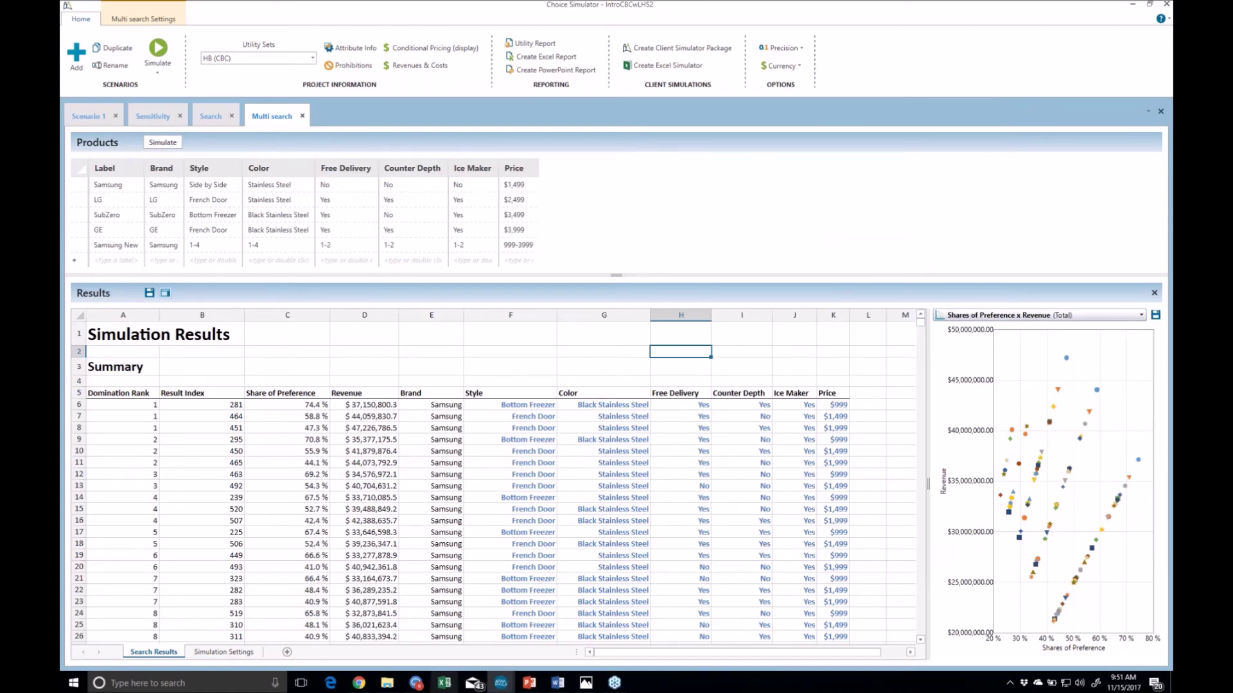
click(597, 622)
click(551, 320)
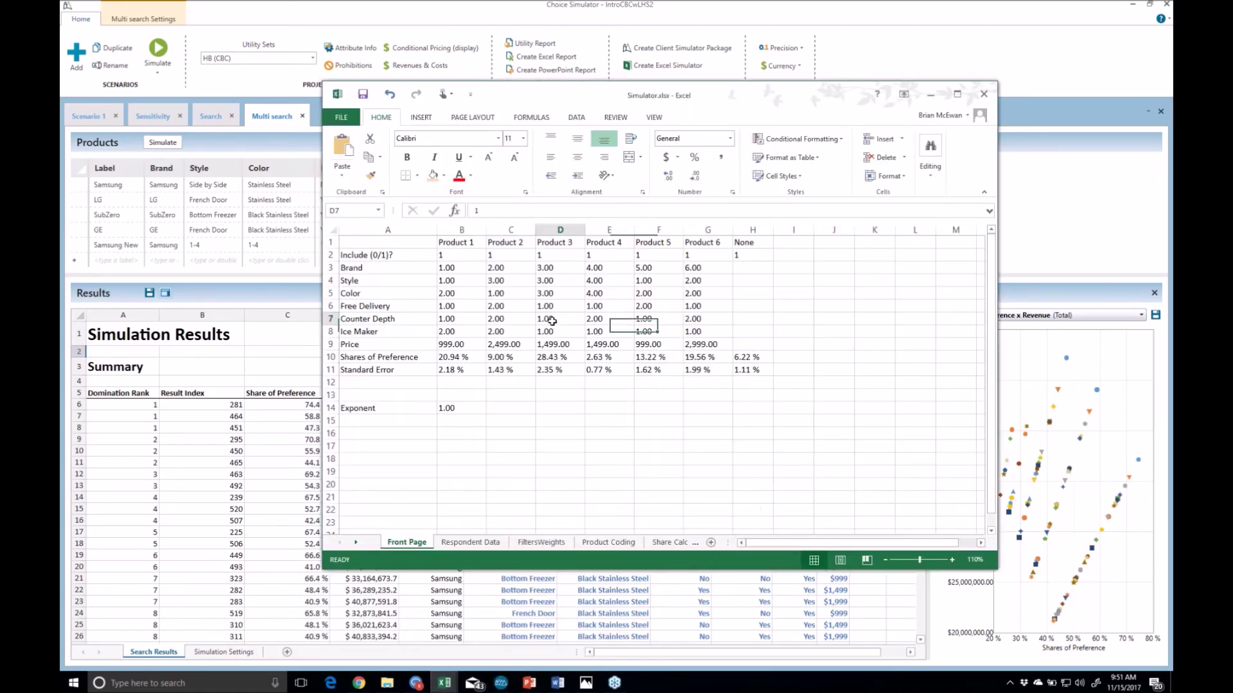
click(593, 345)
click(448, 283)
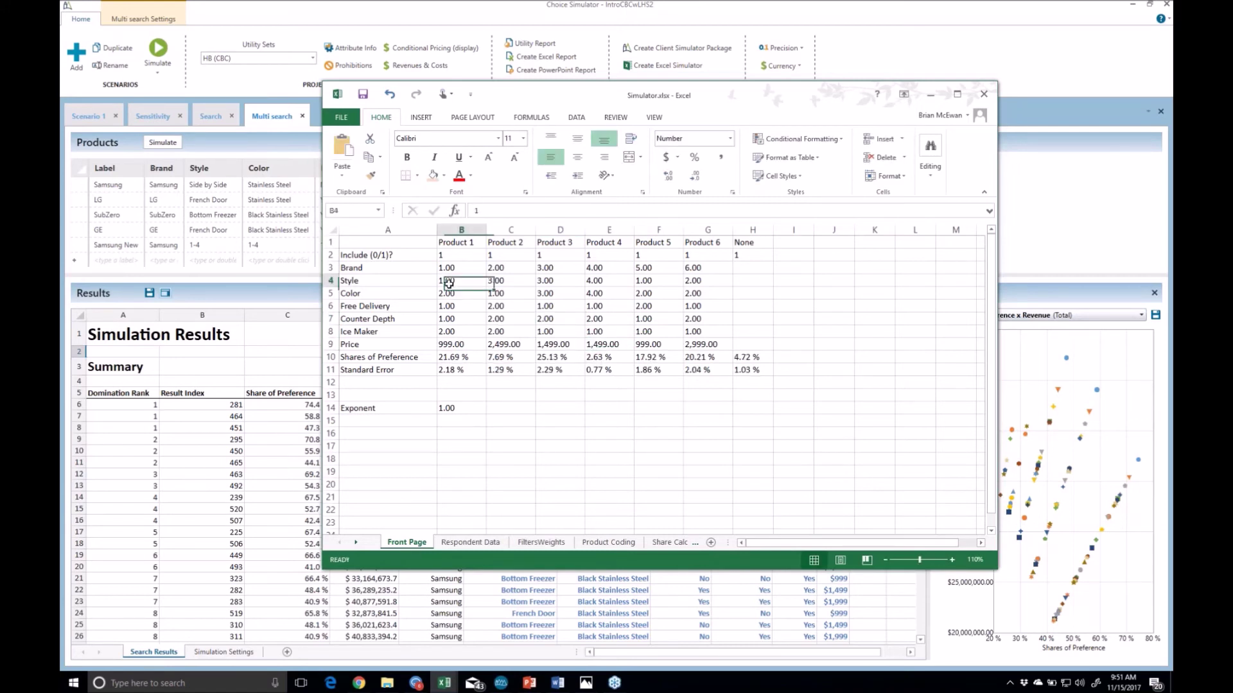
text(2)
key(Return)
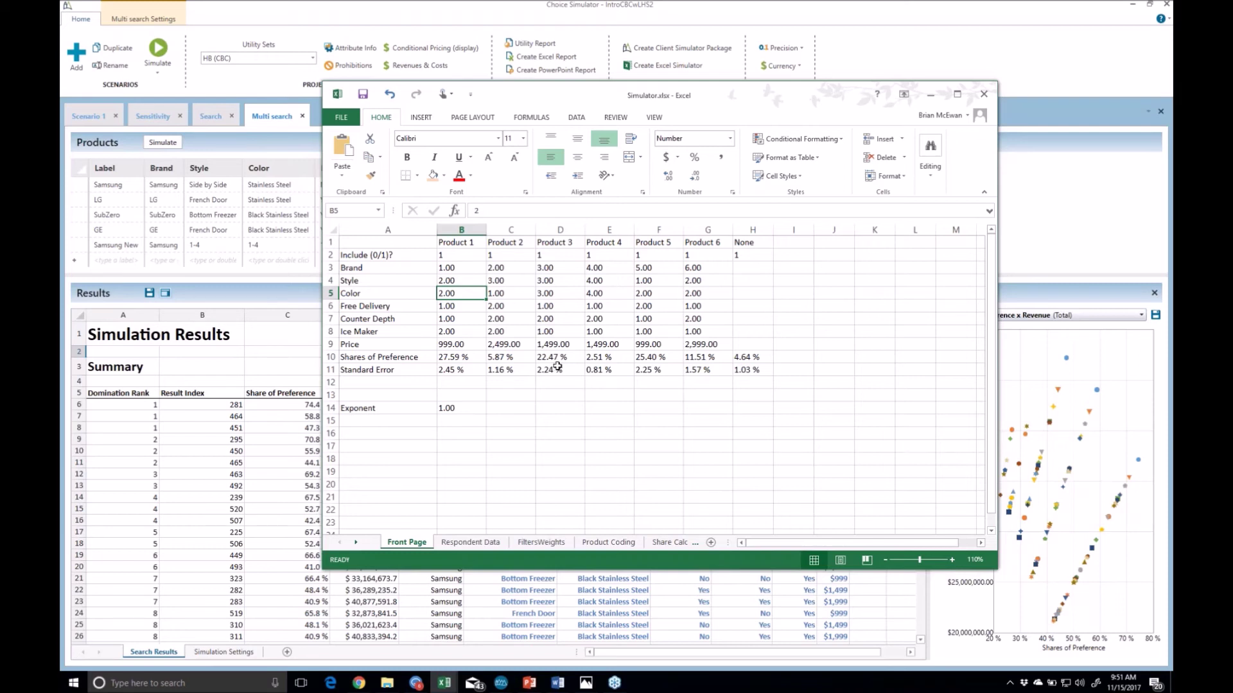
Step: Switch back to Choice Simulator and apply product availability (multi-store) to the Multi search scenario
click(859, 31)
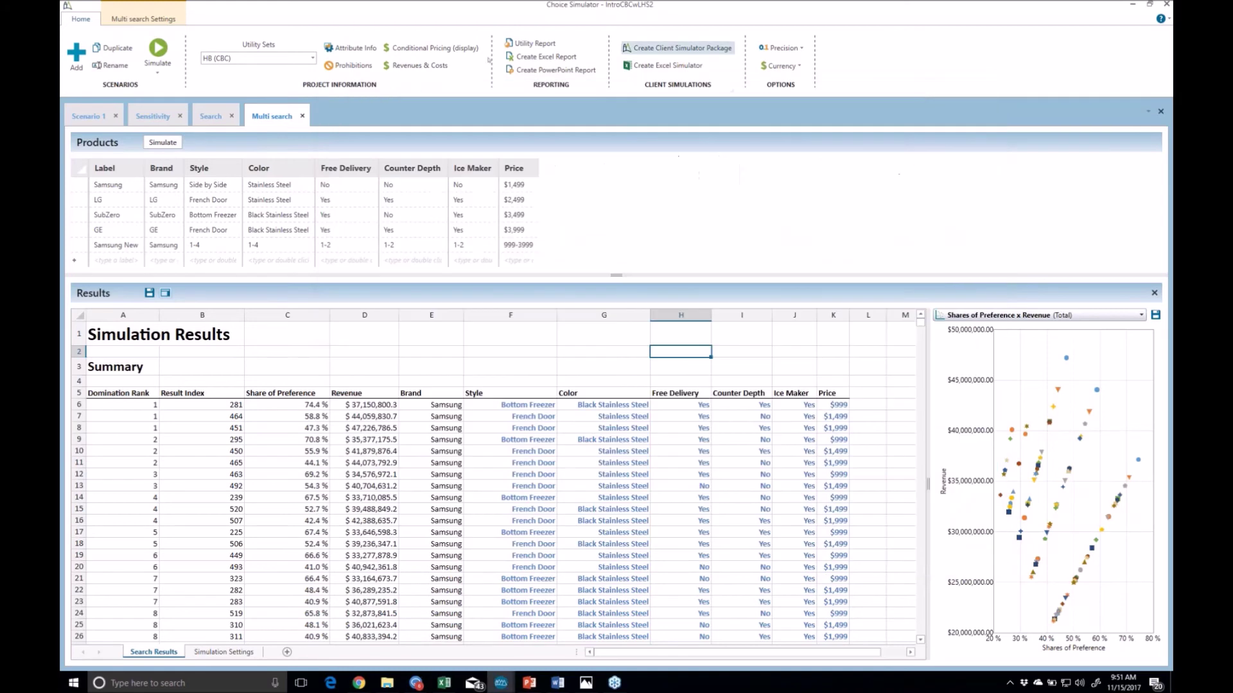
click(141, 20)
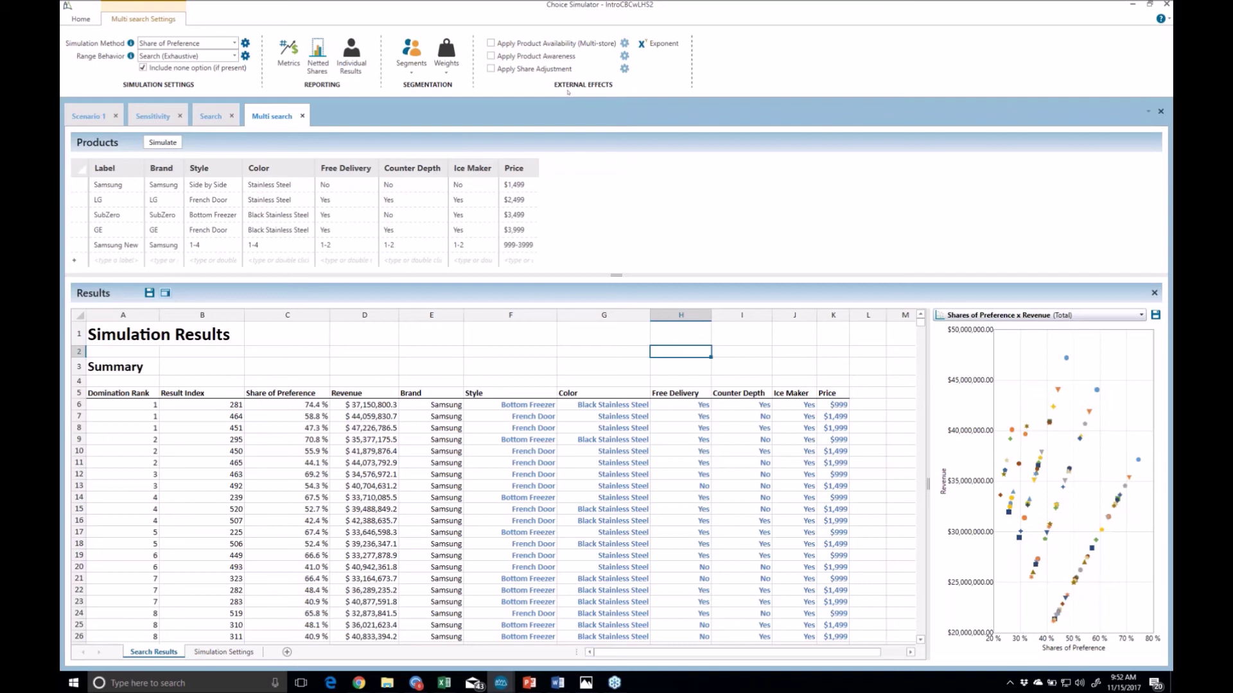
click(548, 44)
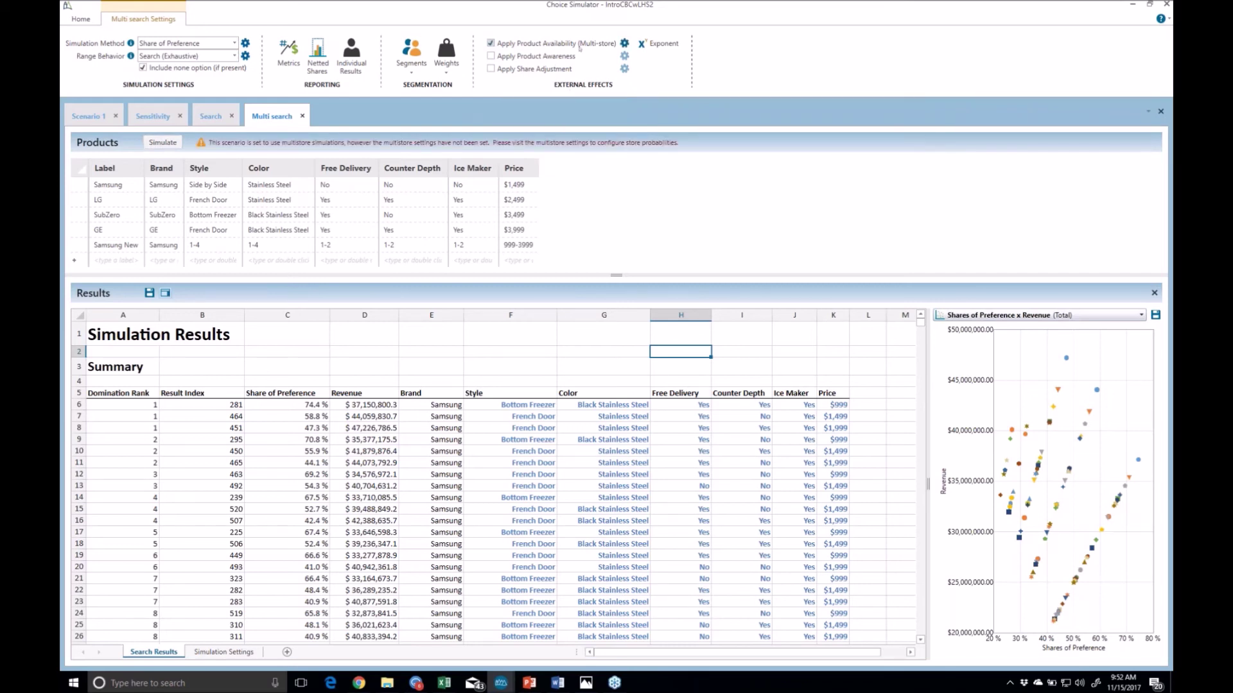
Step: Set Samsung's average product availability in the market to 100% in the multi-store settings
click(624, 43)
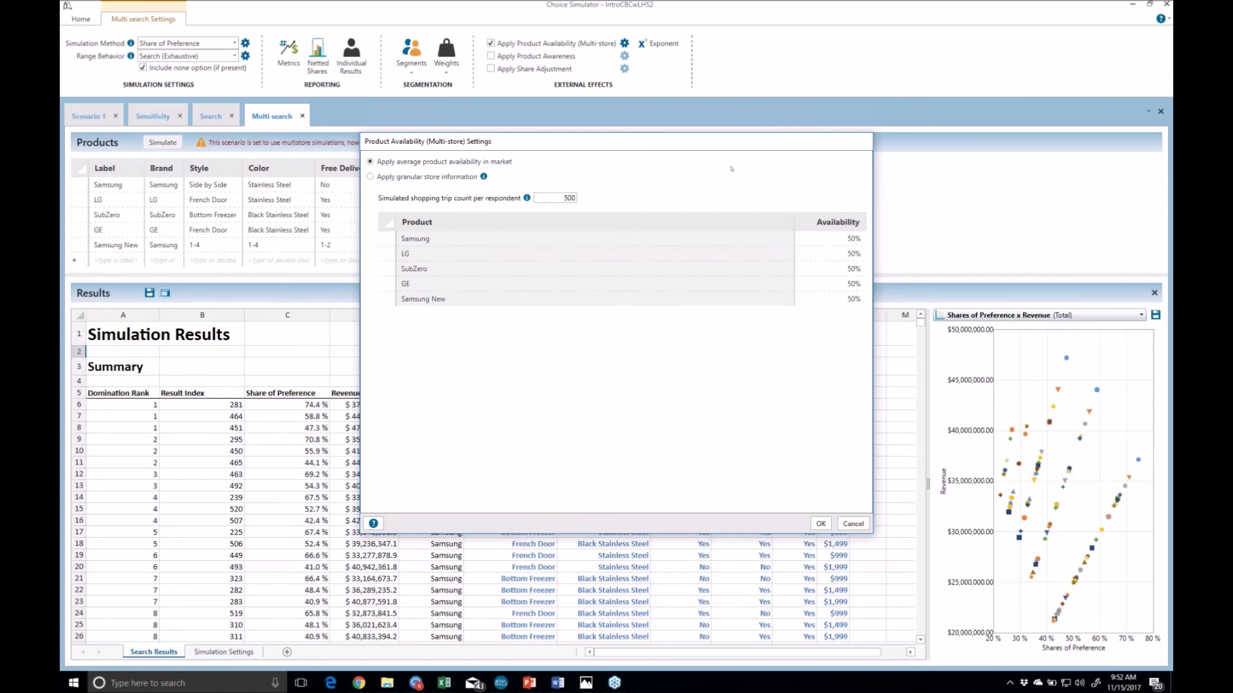
click(811, 243)
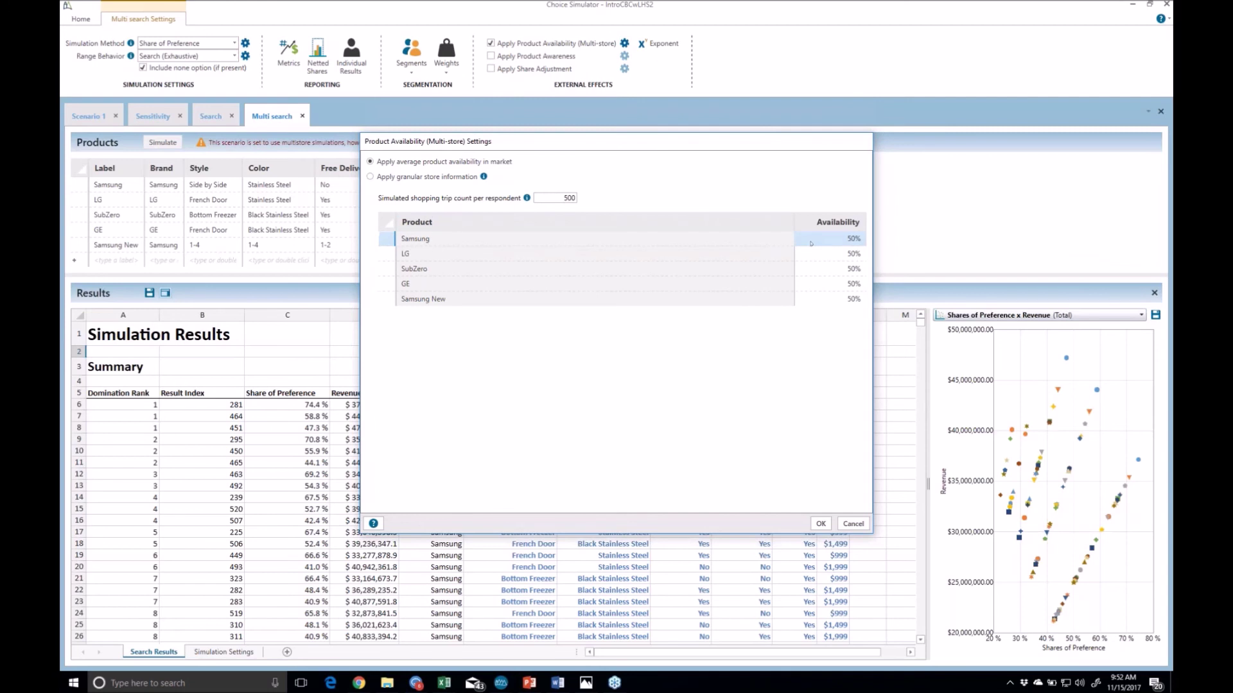
text(100)
Step: Apply granular store information and make Samsung New and LG unavailable in Store 2
click(415, 177)
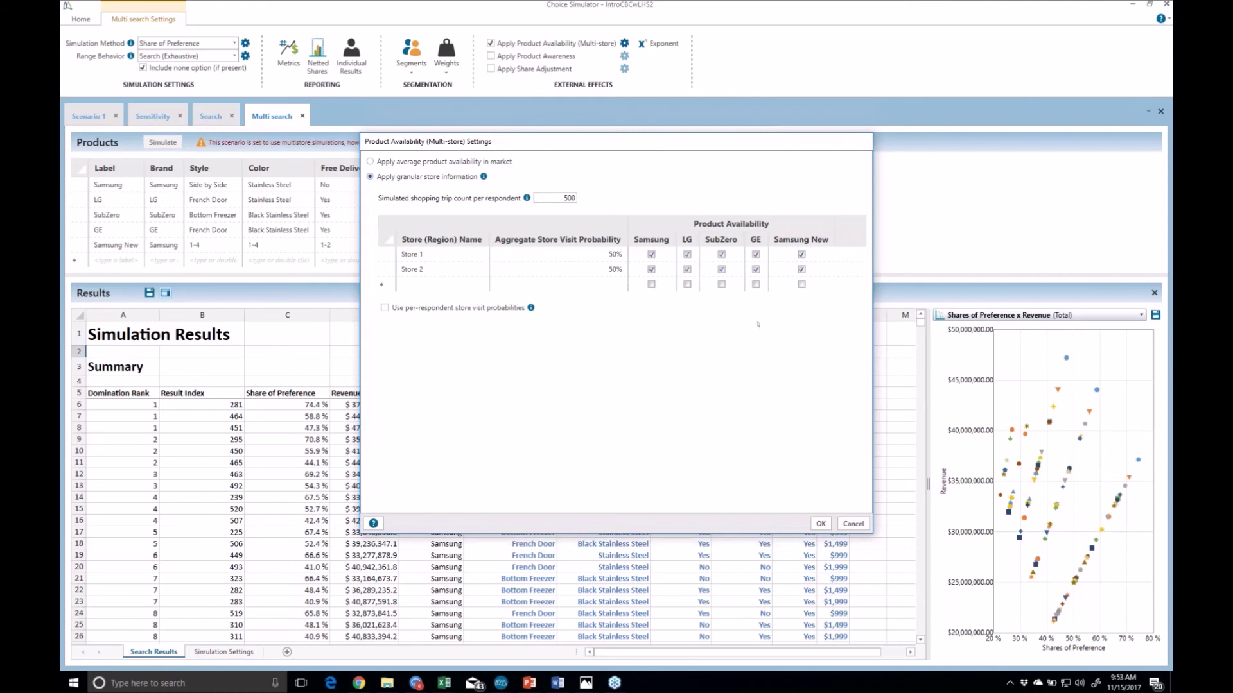
click(802, 270)
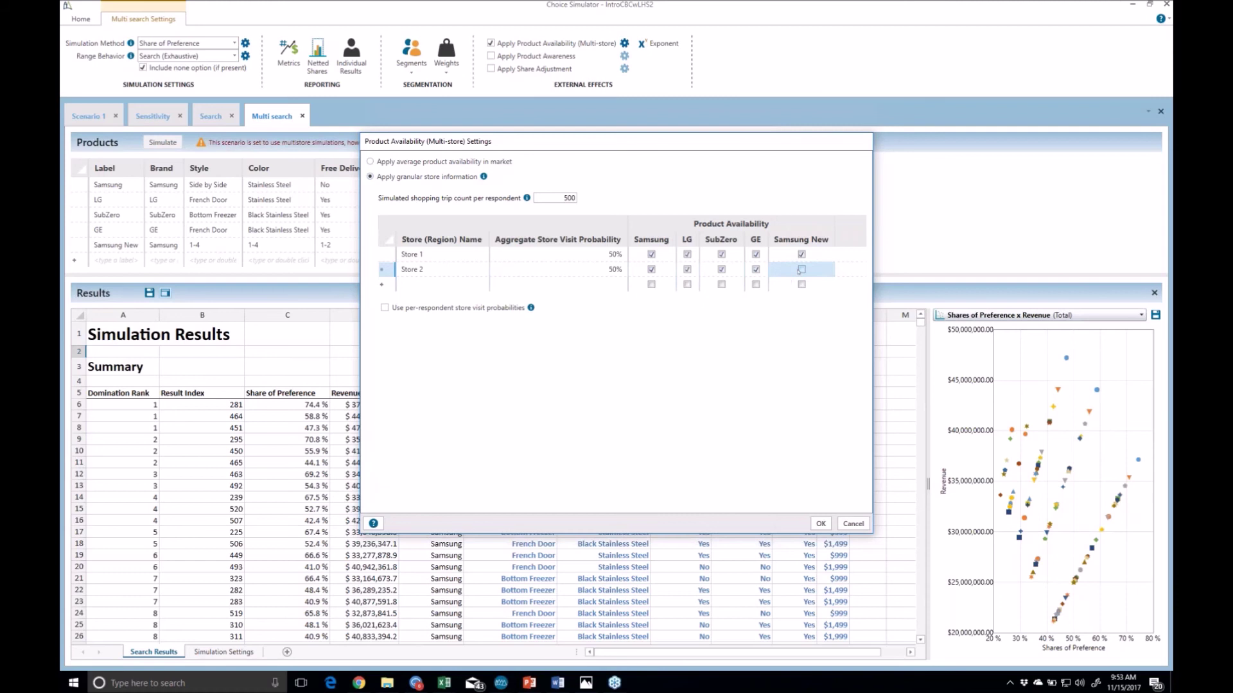
click(687, 269)
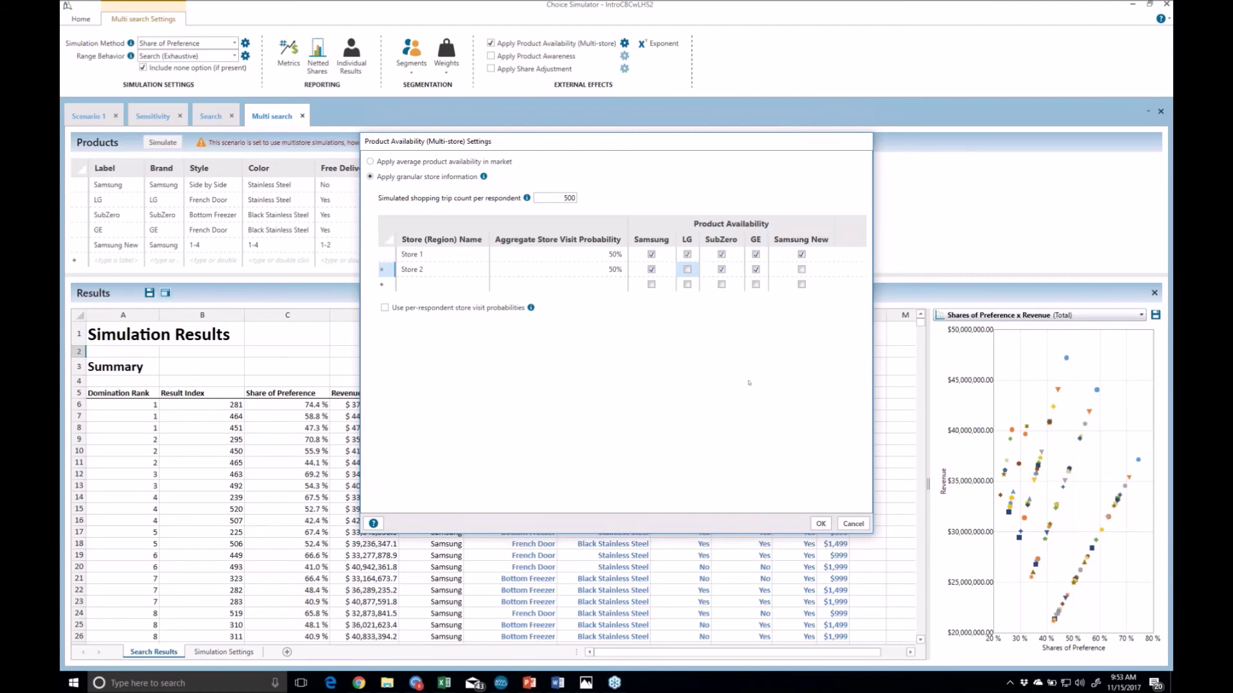
Step: Try per-respondent store visit probabilities with their import option, and discard the product availability settings
click(396, 309)
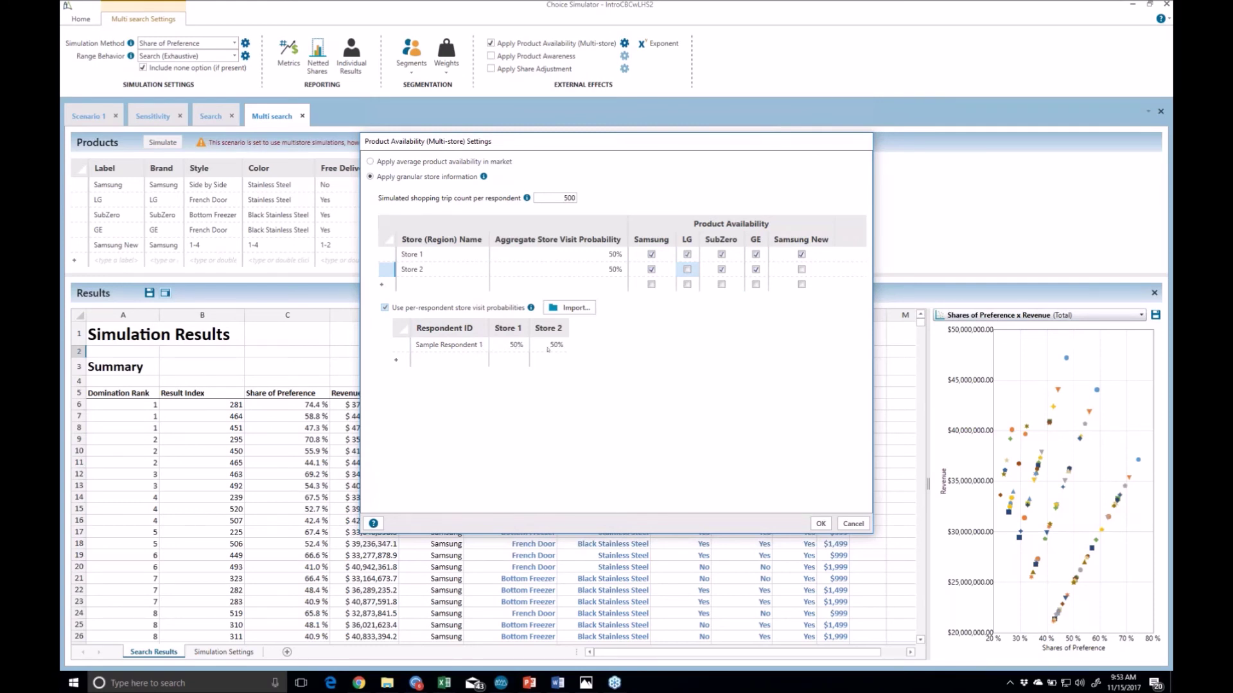
click(586, 307)
click(852, 524)
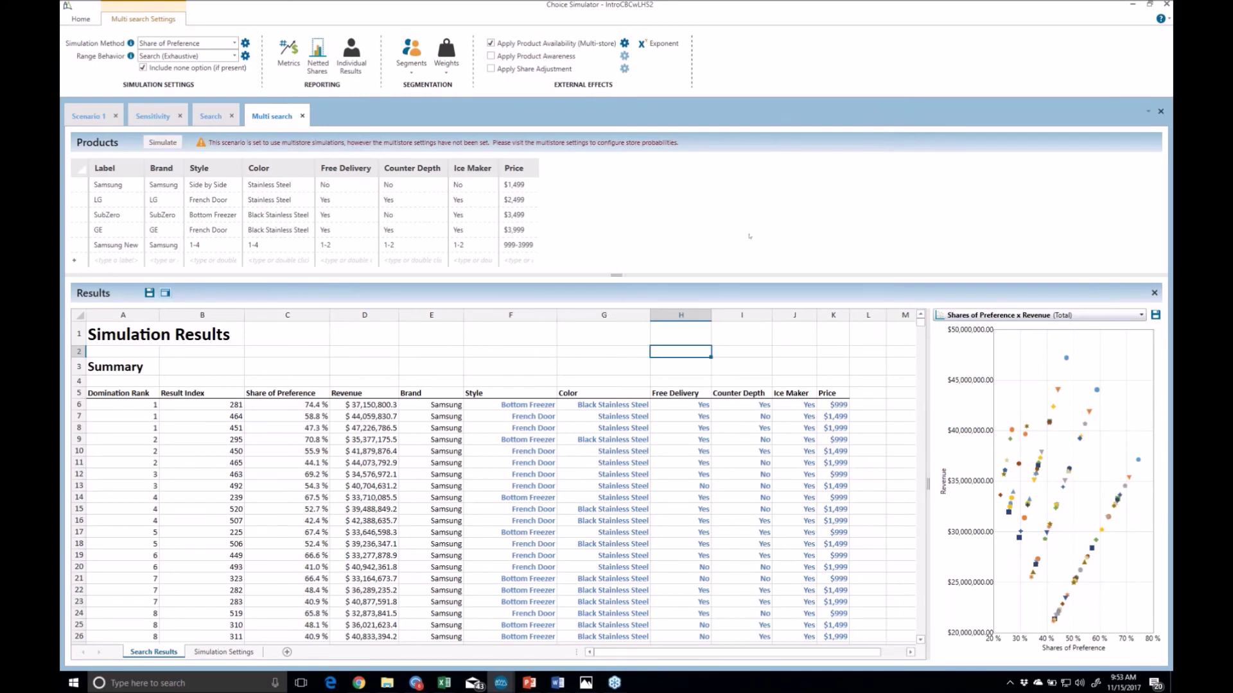
Step: Apply product awareness to the Multi search scenario and try marking LG in a new respondent row of its settings, discarding that entry
click(514, 59)
click(624, 56)
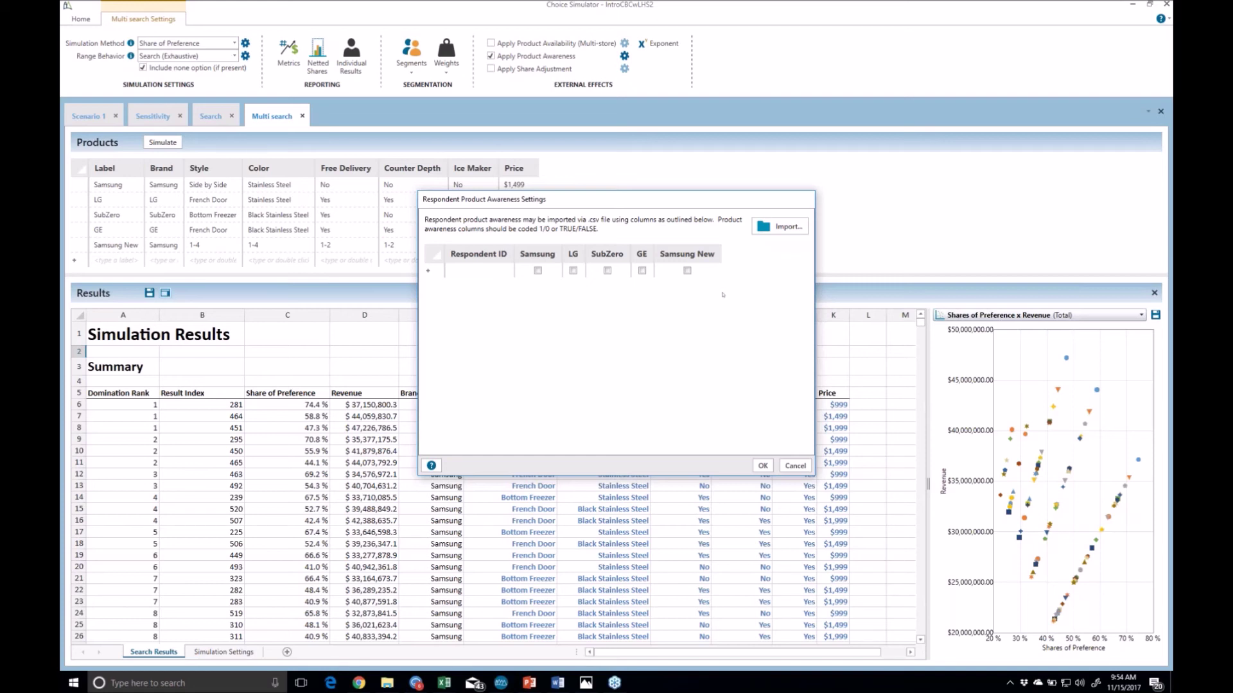
click(574, 270)
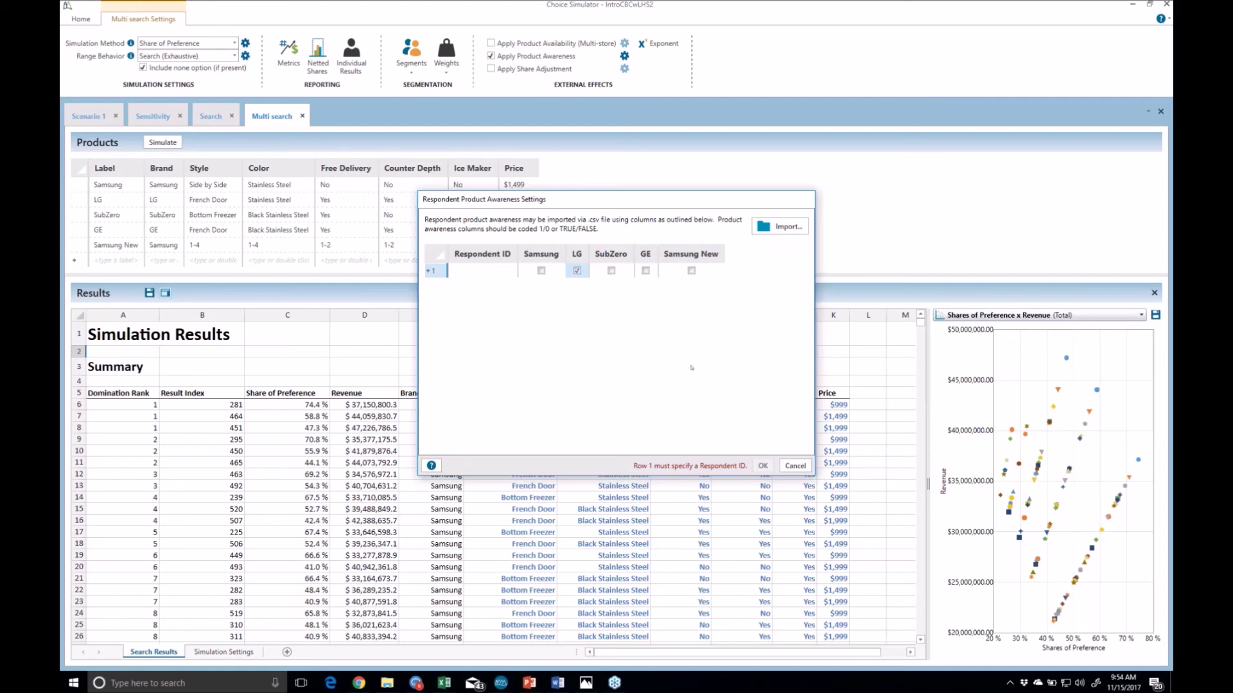
click(795, 465)
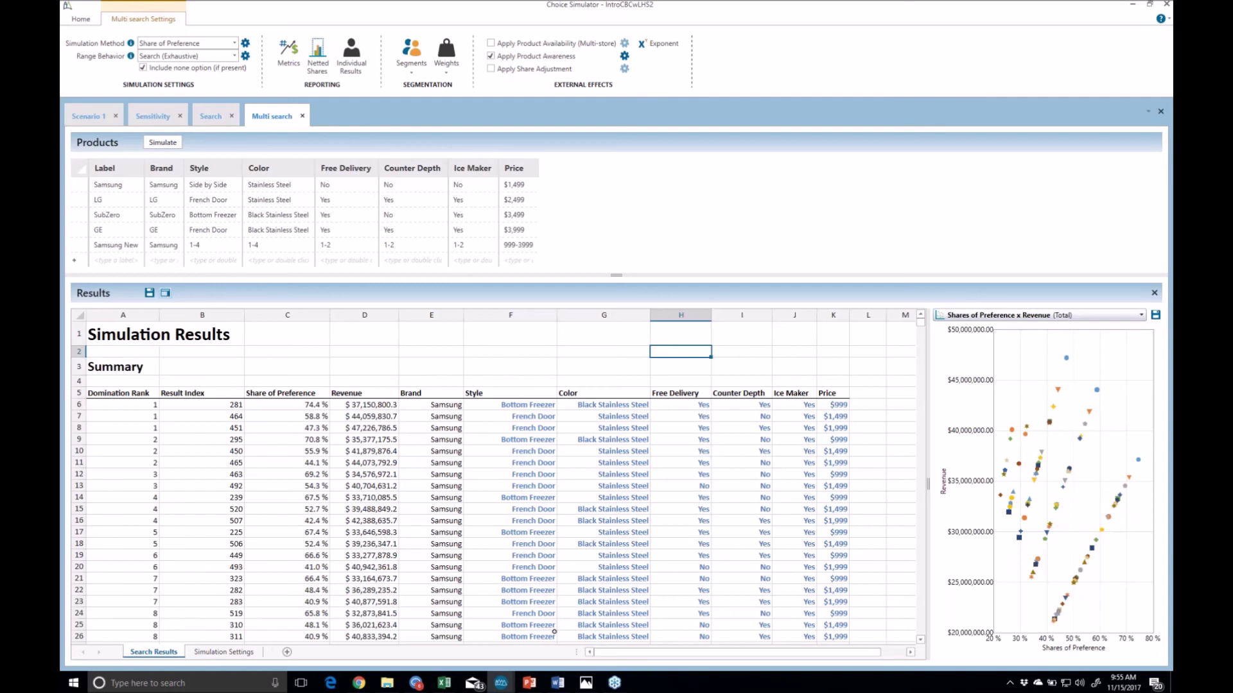
Step: Switch to the webinar presentation in PowerPoint and show the closing slide, Questions or Free 30 Day Trial
click(530, 682)
scroll(181, 533, down, 15)
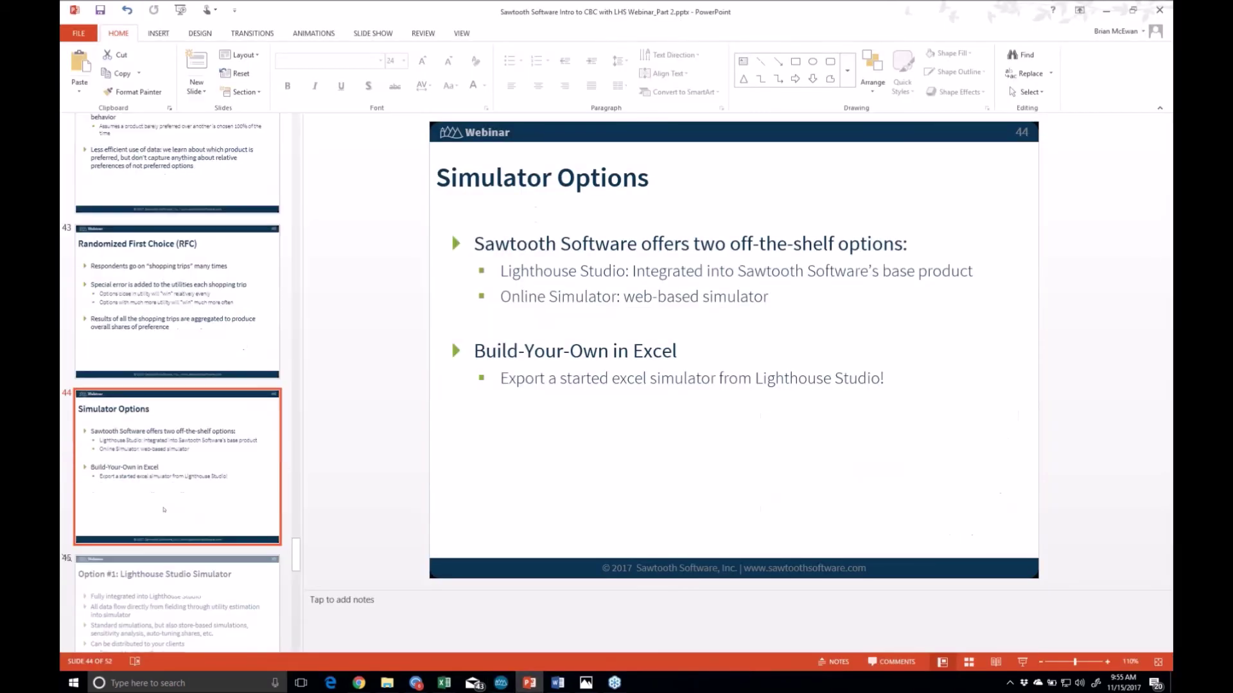
click(172, 538)
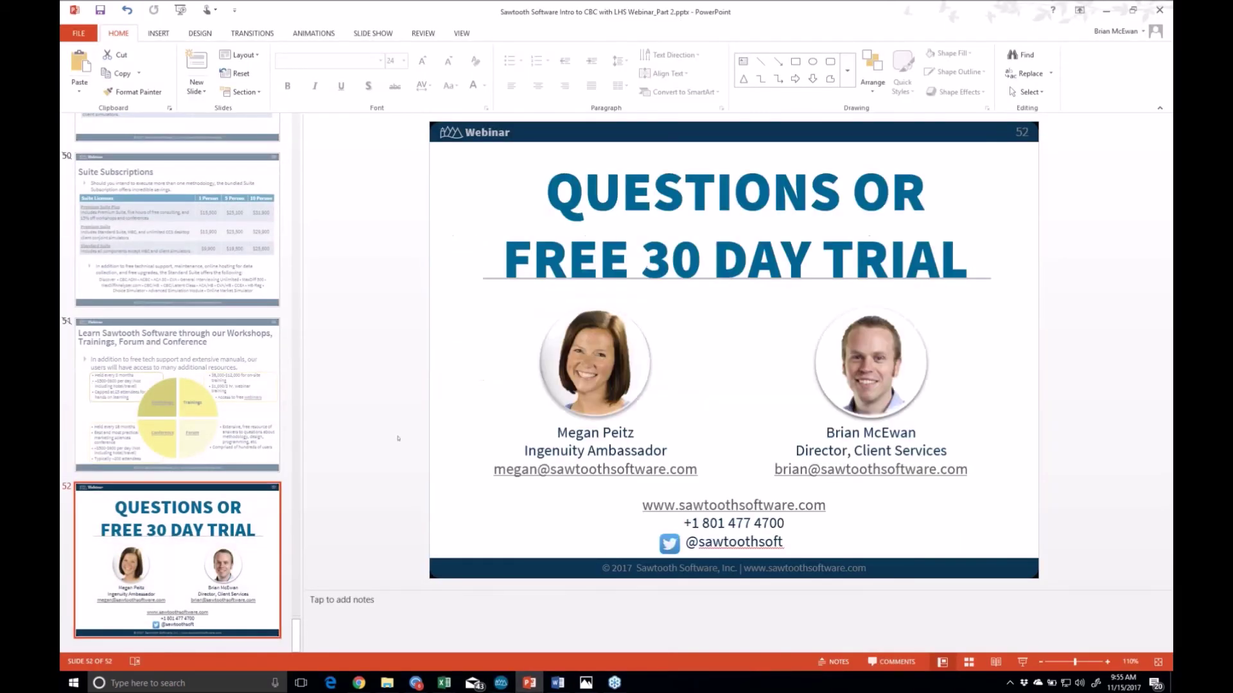